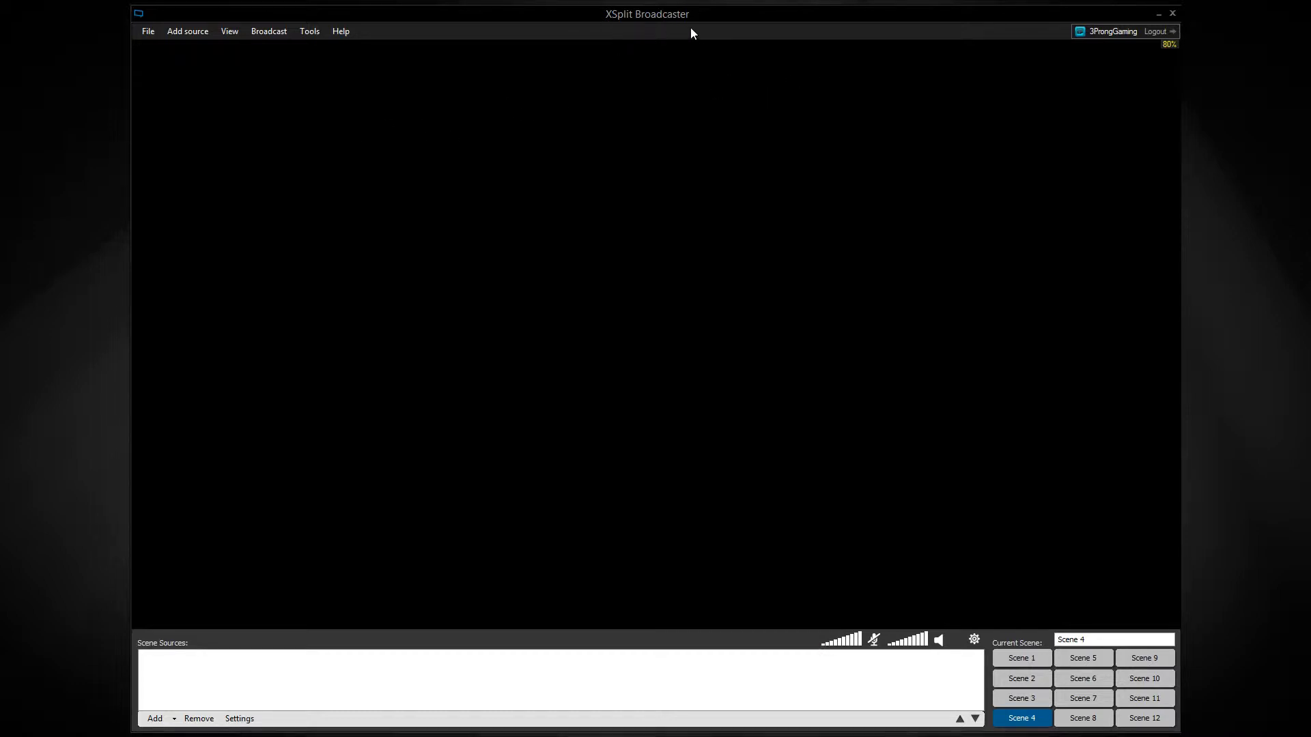
Check the installed version and licence details in the About information, and close it.
click(345, 33)
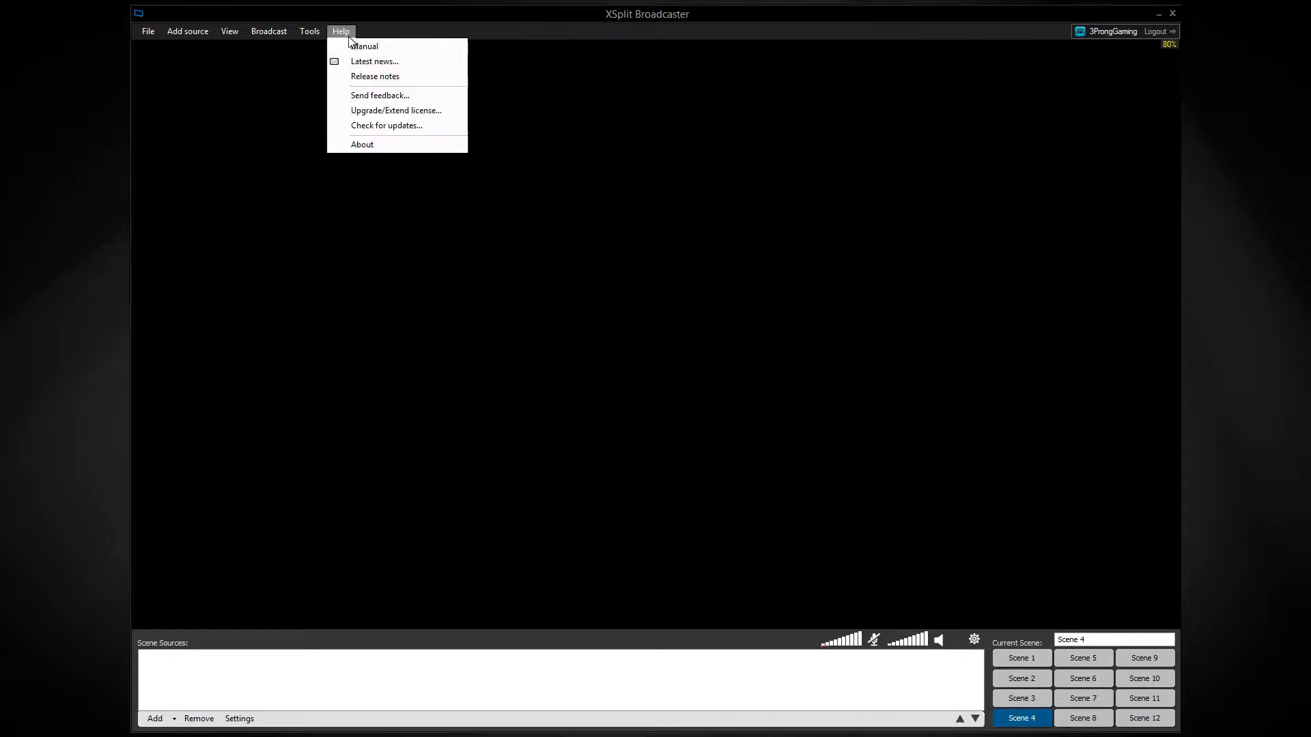
click(365, 144)
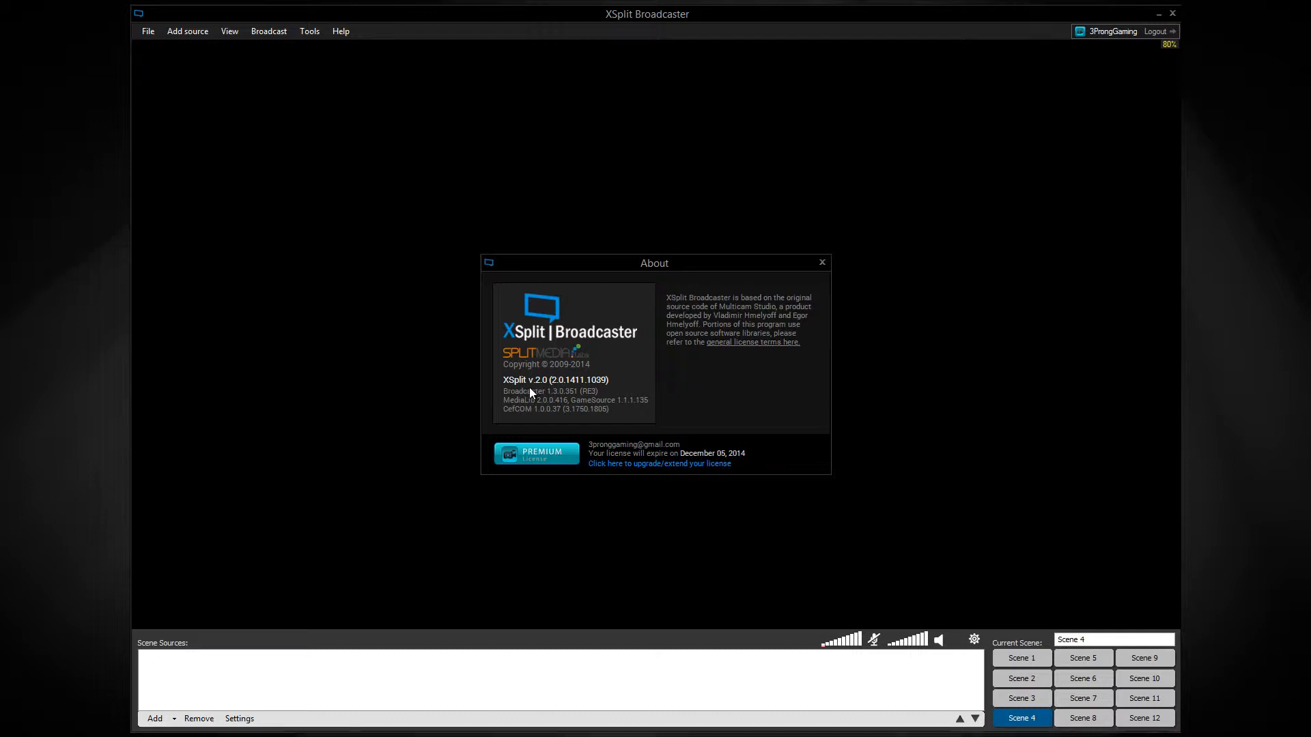
click(821, 264)
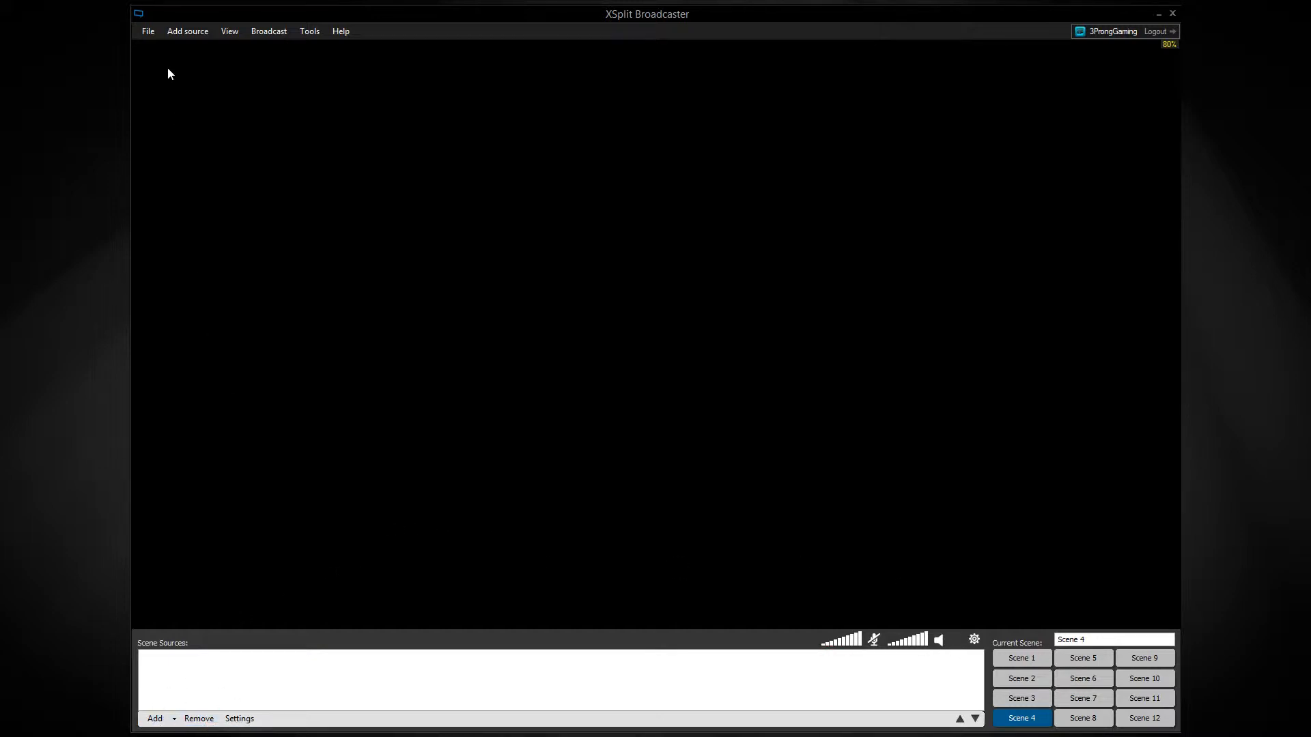
Review the available resolution, frame rate and scene transition options without changing them.
click(221, 30)
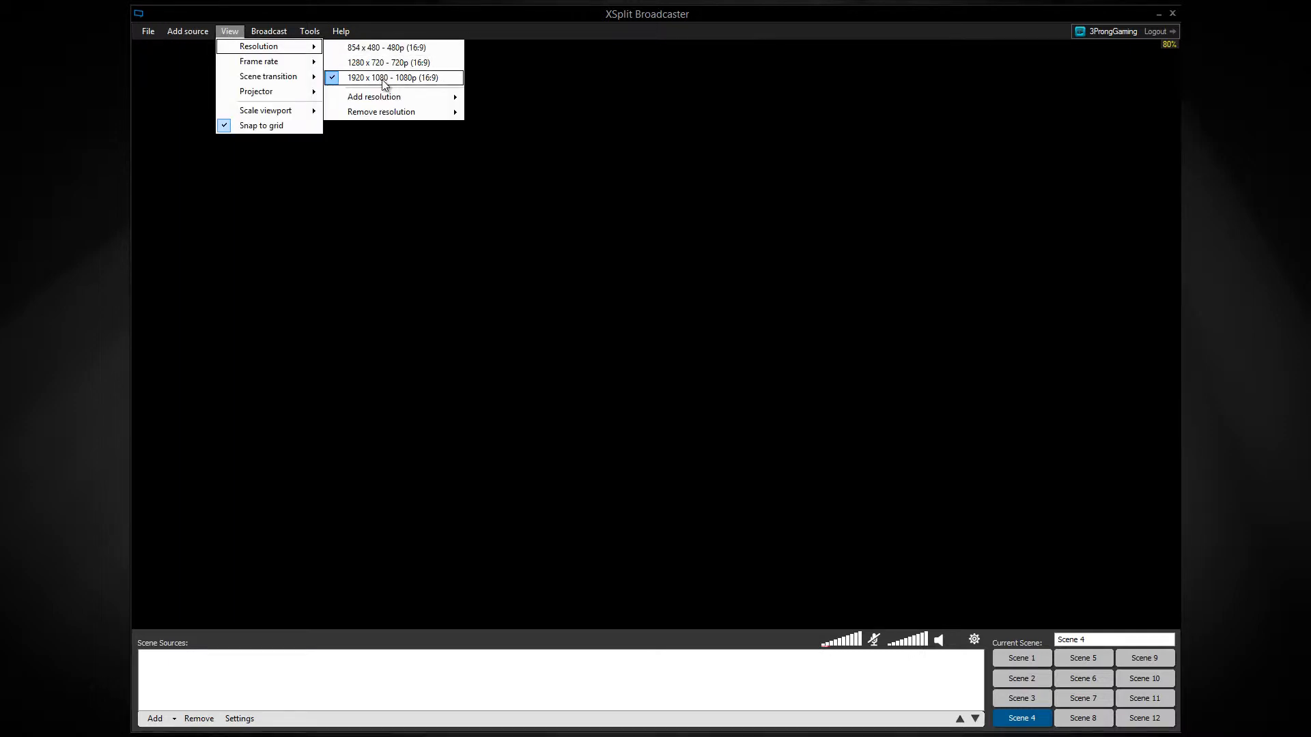
mouse_move(261, 67)
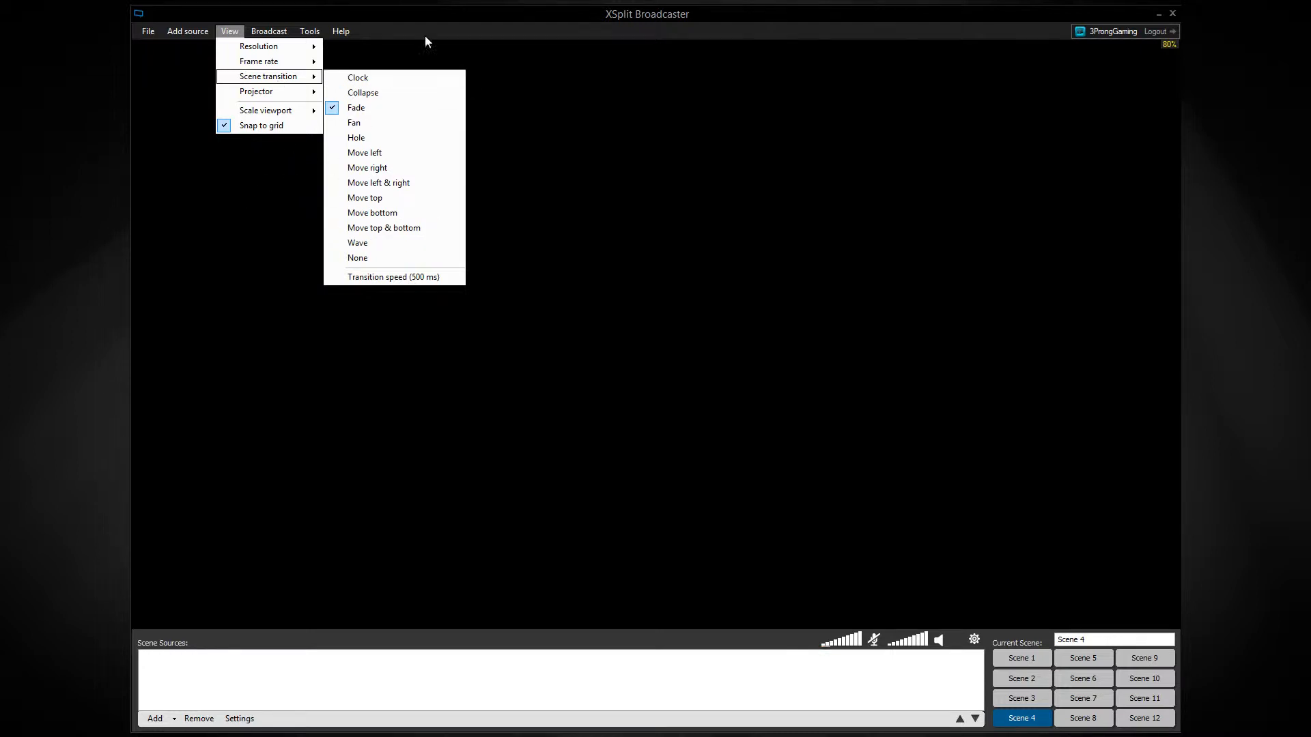
click(522, 15)
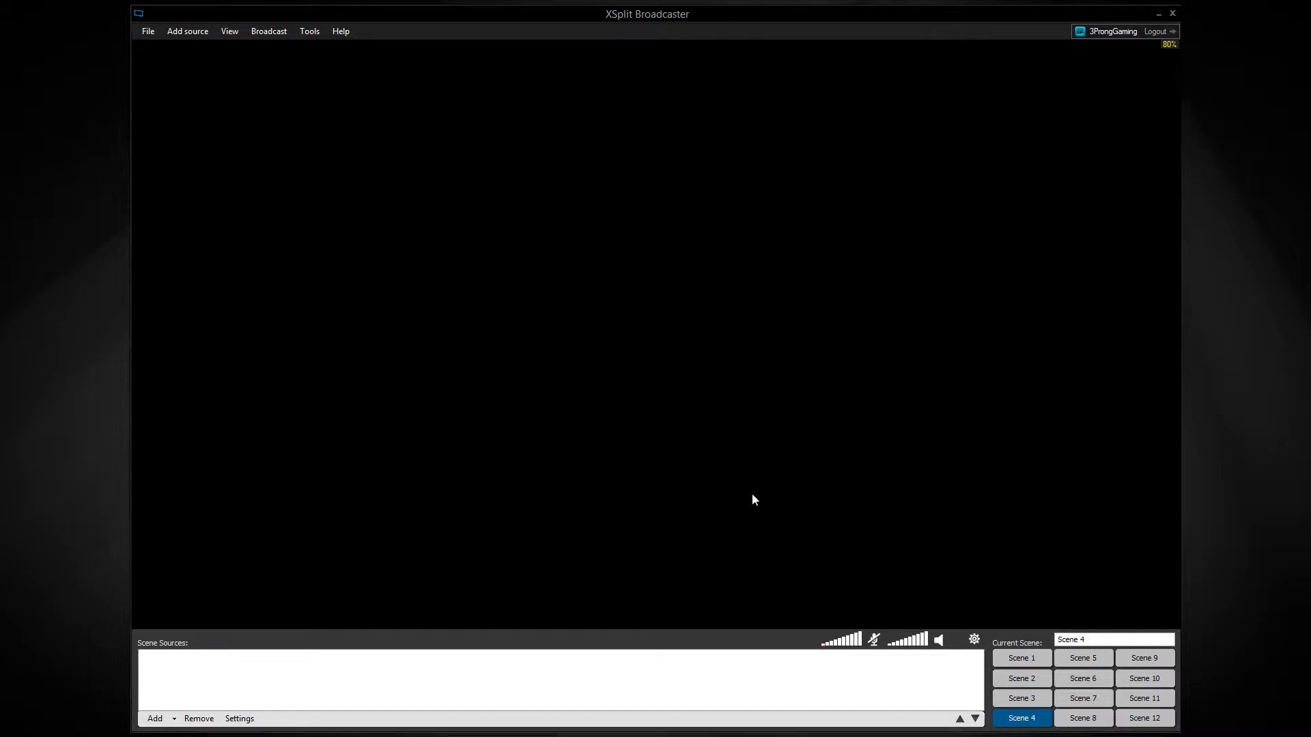
Switch to Scene 1 and review the additional source types that can be added, such as Webpage URL and Whiteboard.
click(1023, 659)
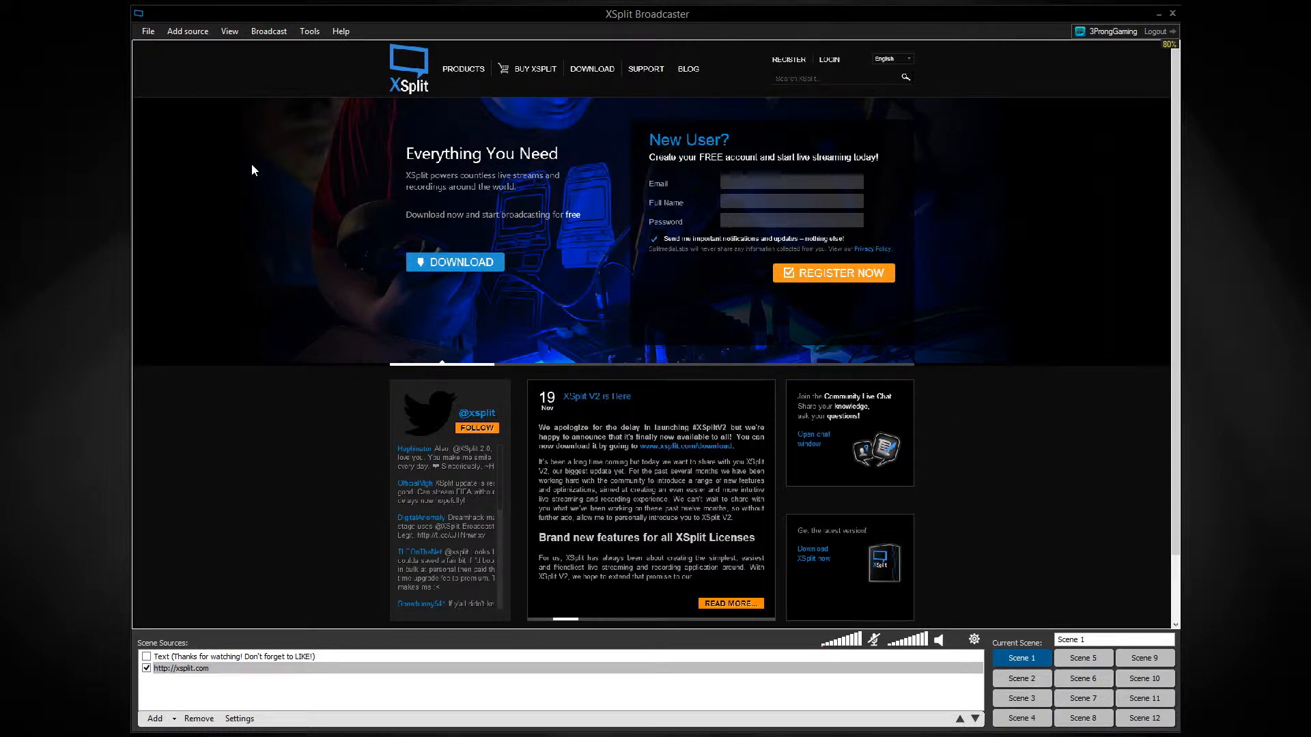
click(204, 34)
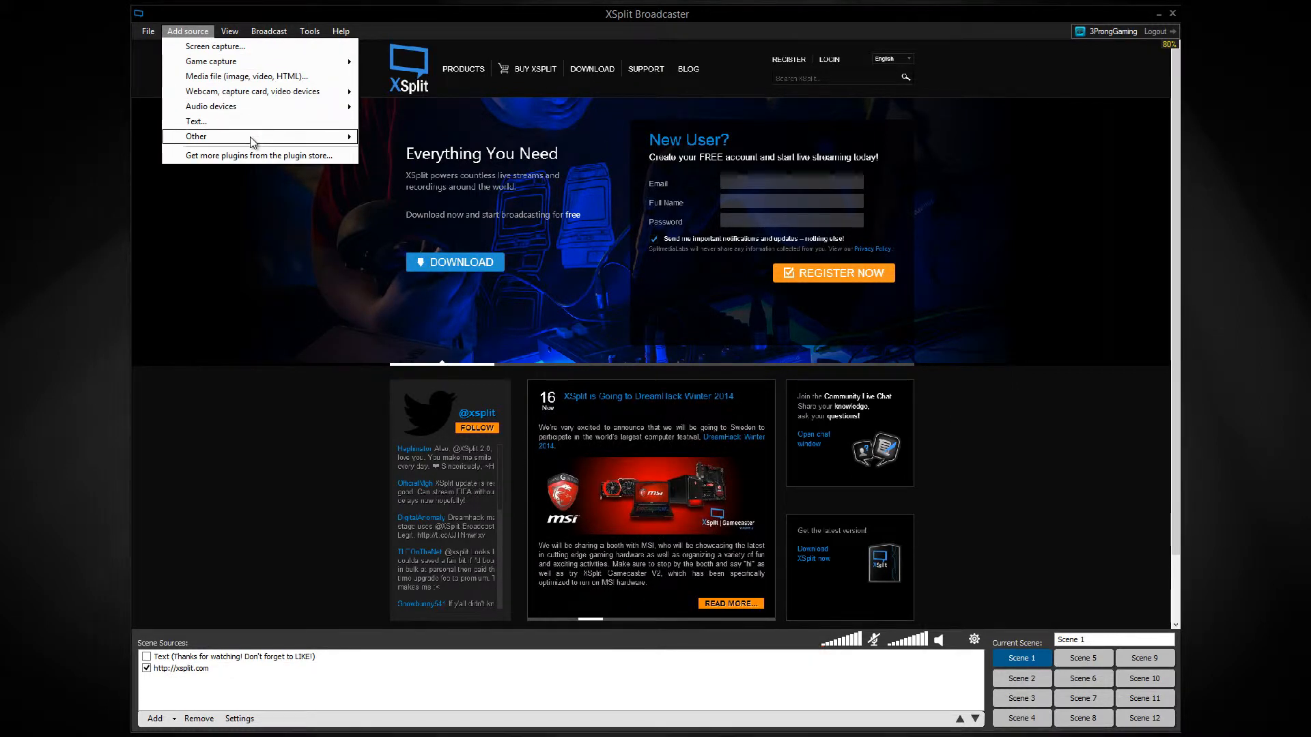
mouse_move(254, 137)
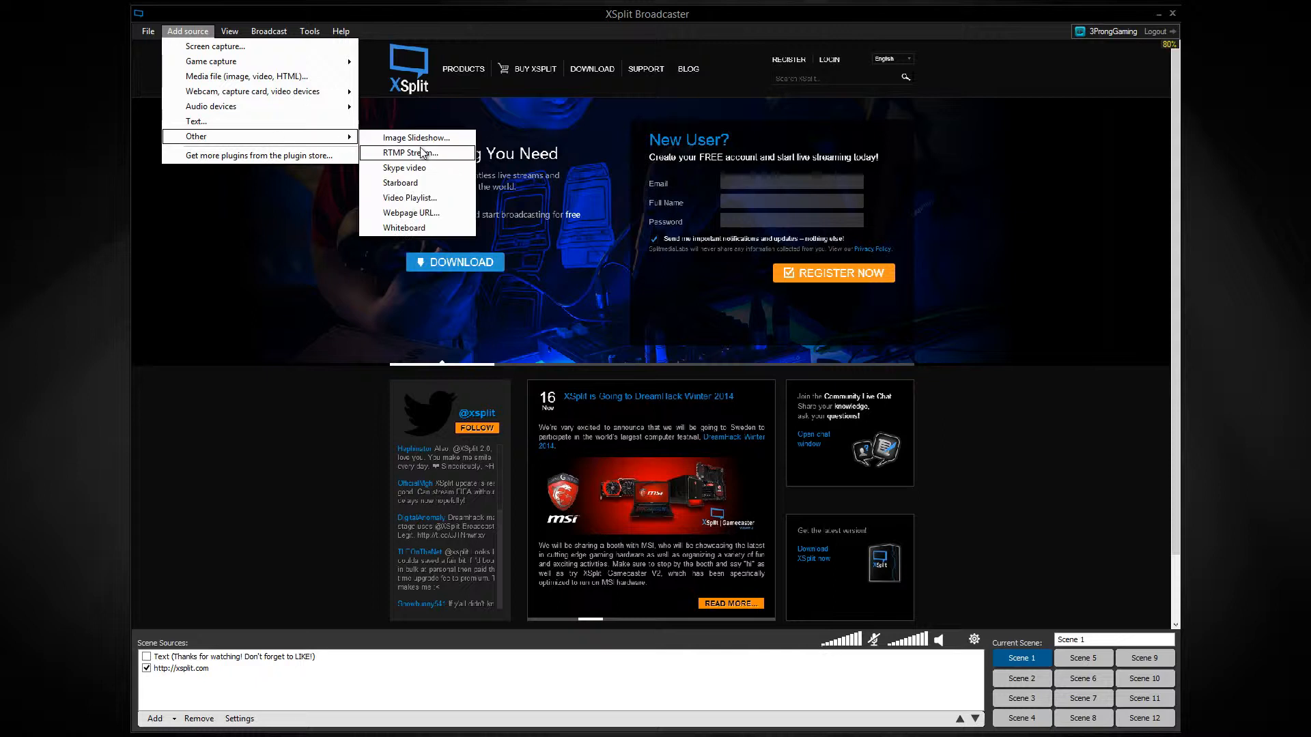
click(293, 333)
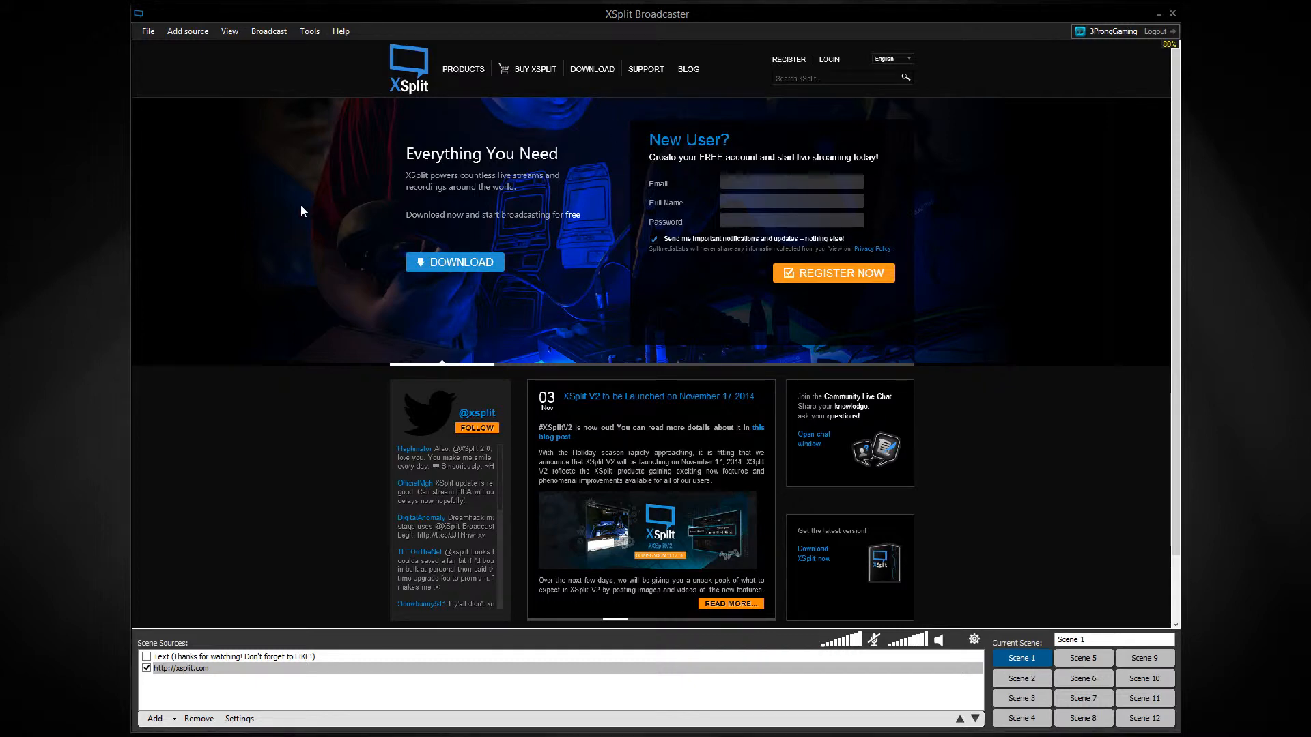
Interact with the live web page source by entering "asdasdfasdf" in its Email field and opening the Products page.
click(744, 183)
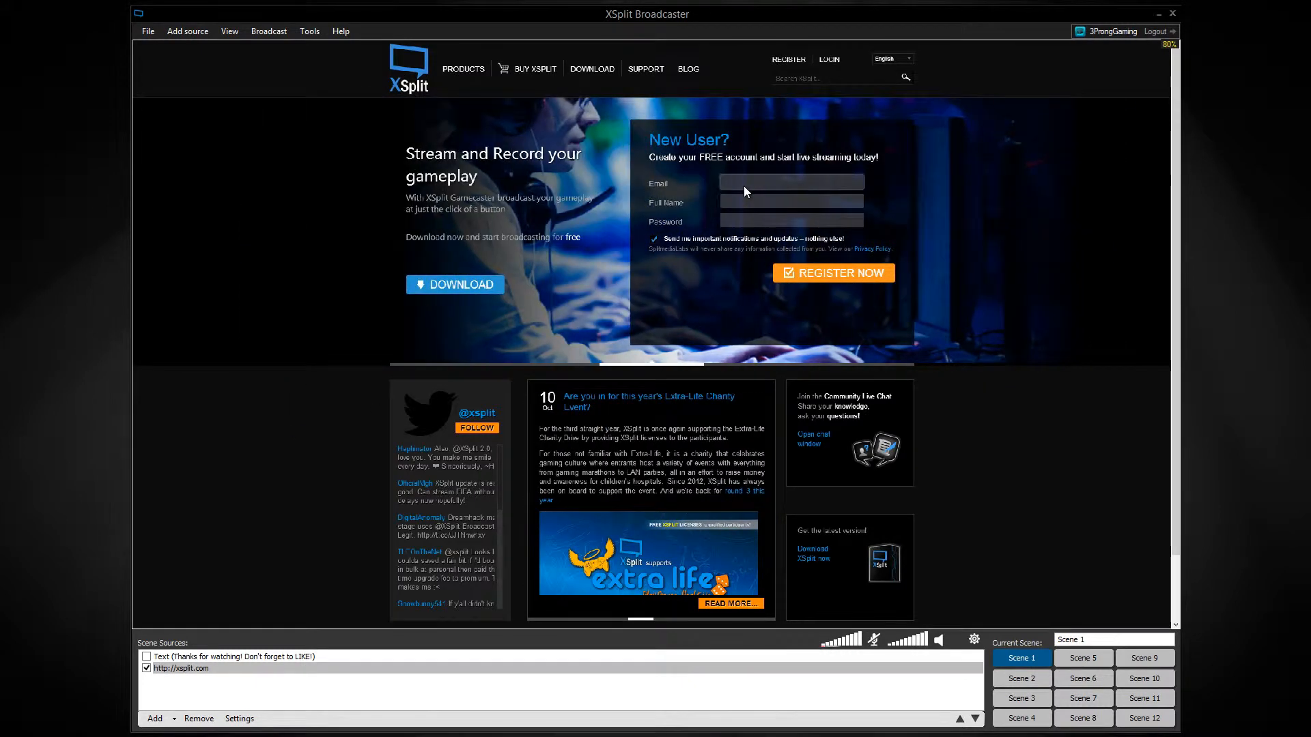
text(asdasdfasdf)
scroll(1085, 456, down, 2)
scroll(1079, 456, up, 2)
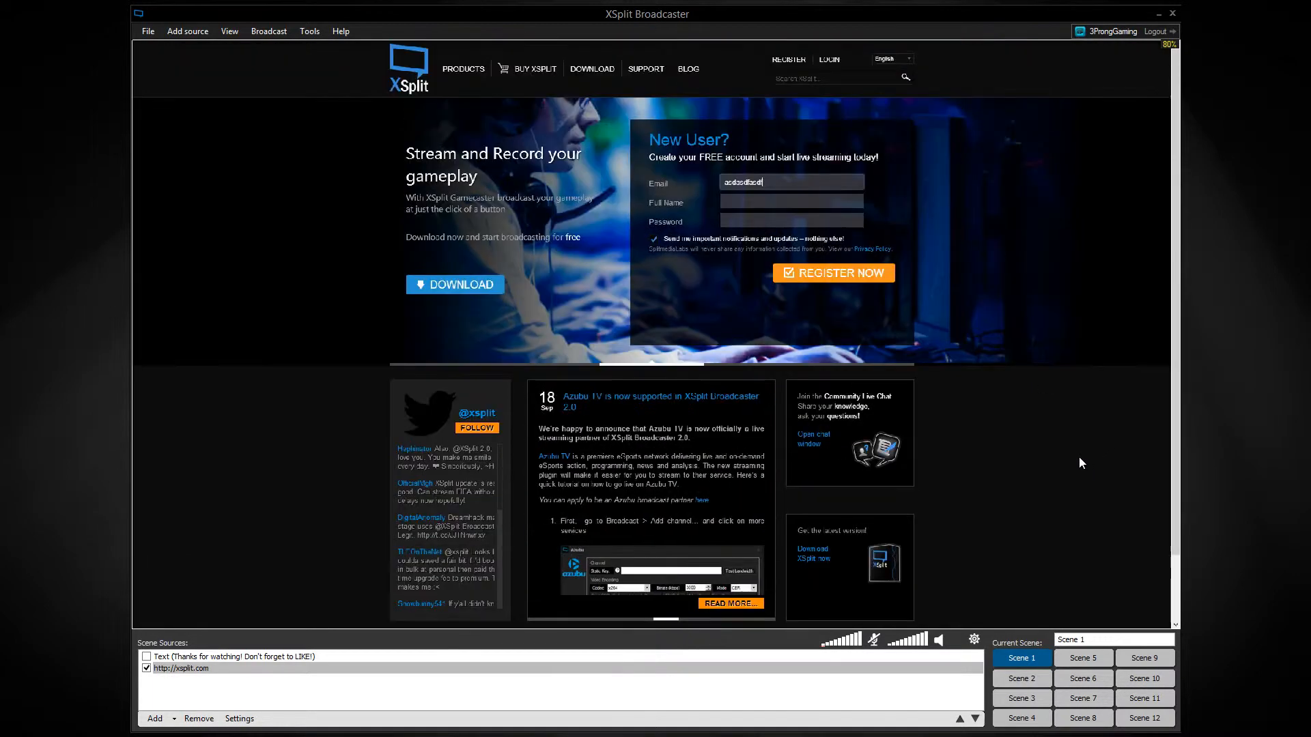
scroll(1072, 460, down, 1)
scroll(1062, 470, up, 1)
click(814, 272)
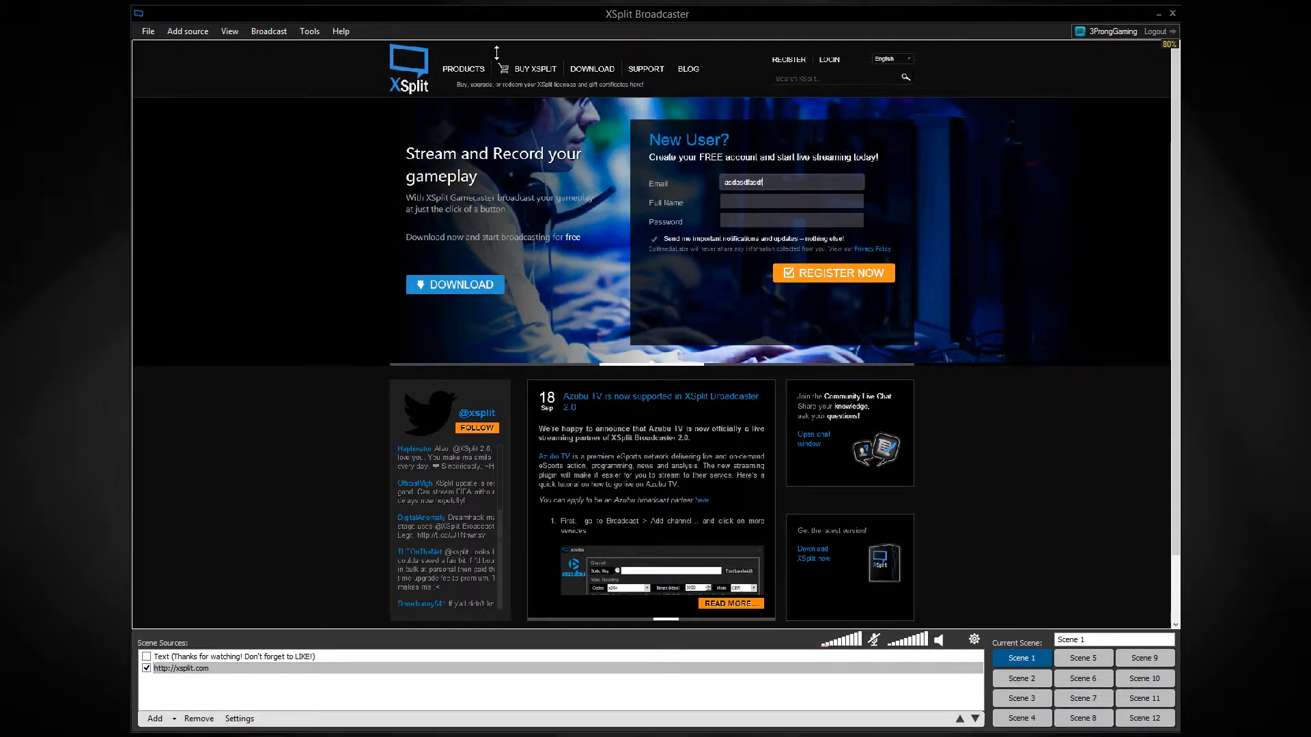
click(466, 71)
Inspect the HTML source address in the web page source's properties, and return the page to the XSplit home page.
right_click(349, 297)
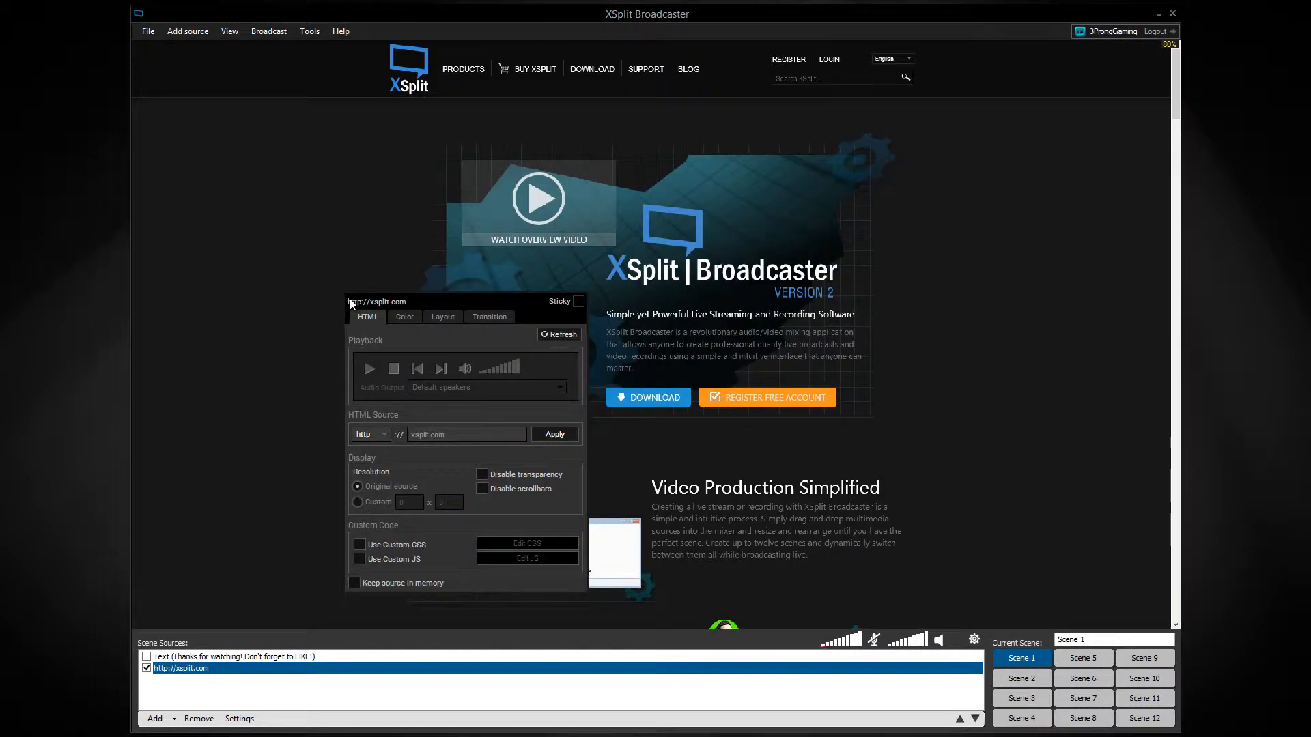
drag(456, 436, 404, 444)
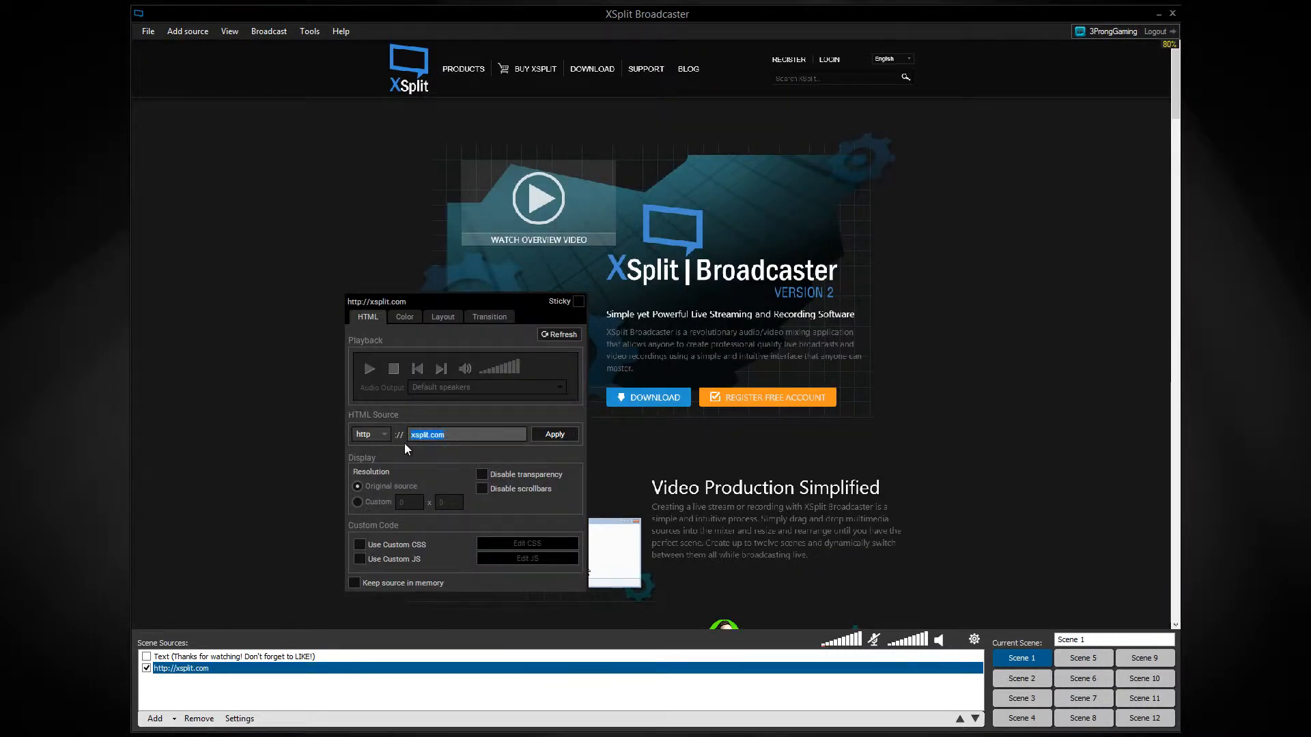
click(309, 255)
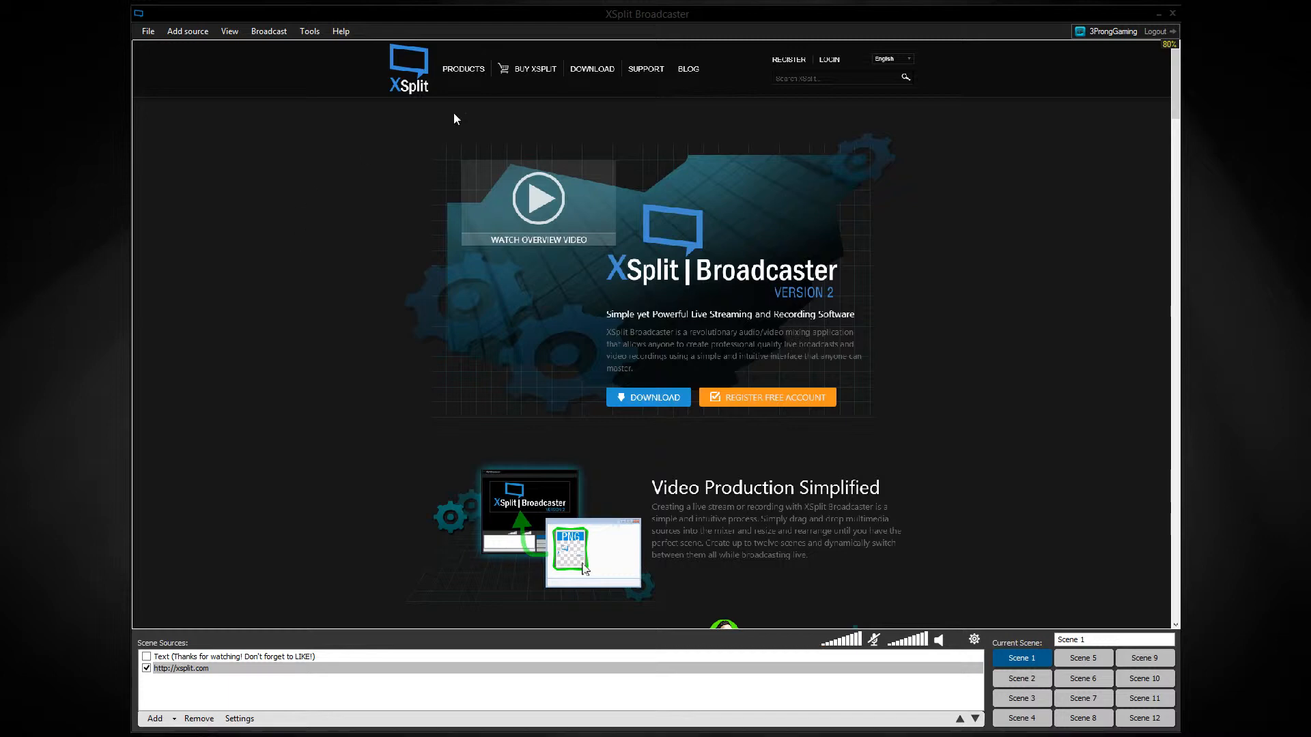
mouse_move(449, 74)
click(398, 65)
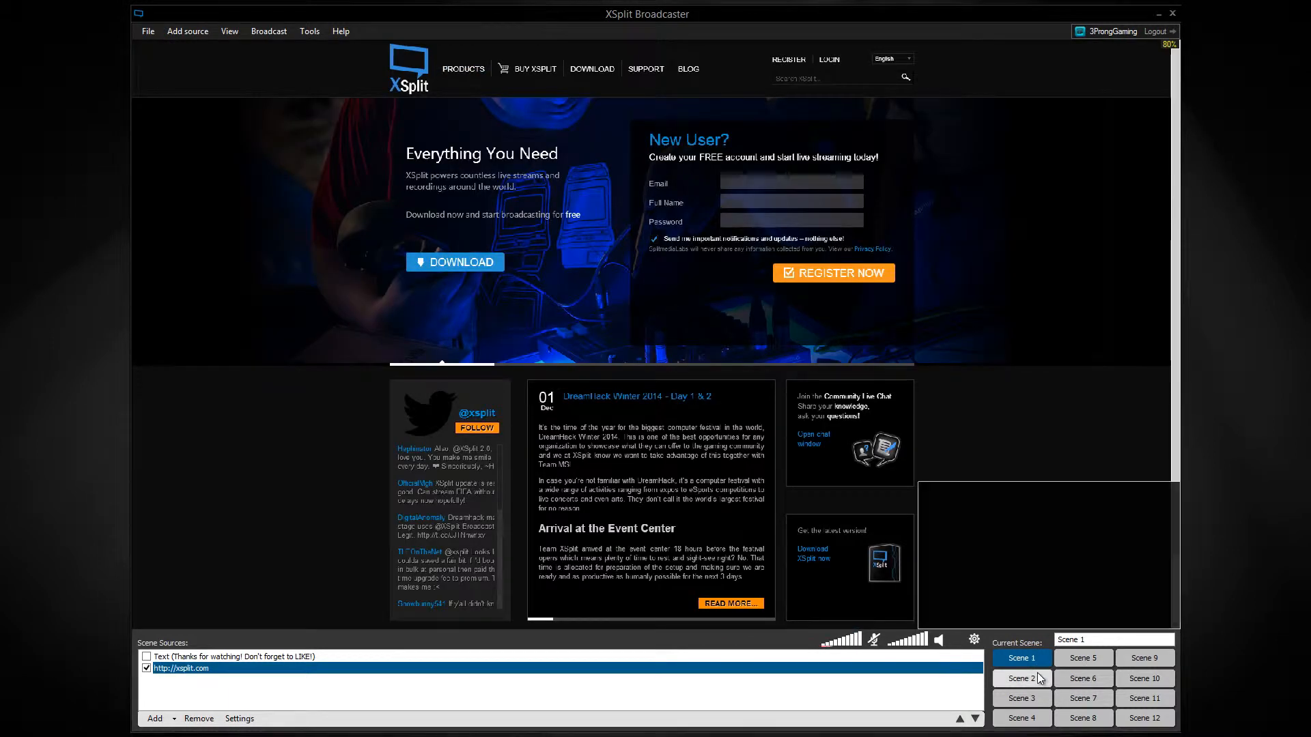
Go through Scene 2 to Scene 3 and draw freehand loops on the whiteboard over the web page.
click(1038, 677)
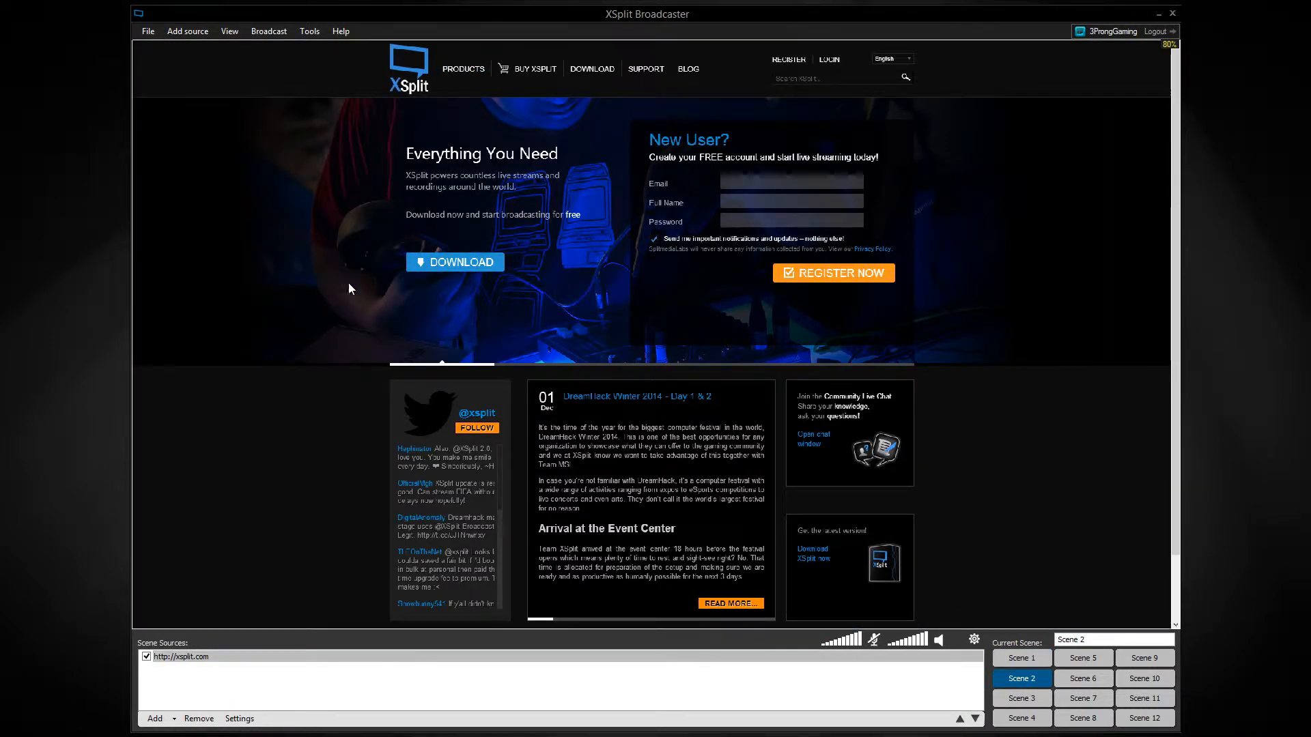
mouse_move(248, 284)
mouse_down()
mouse_move(249, 318)
mouse_move(467, 383)
mouse_move(459, 161)
mouse_move(256, 287)
mouse_up()
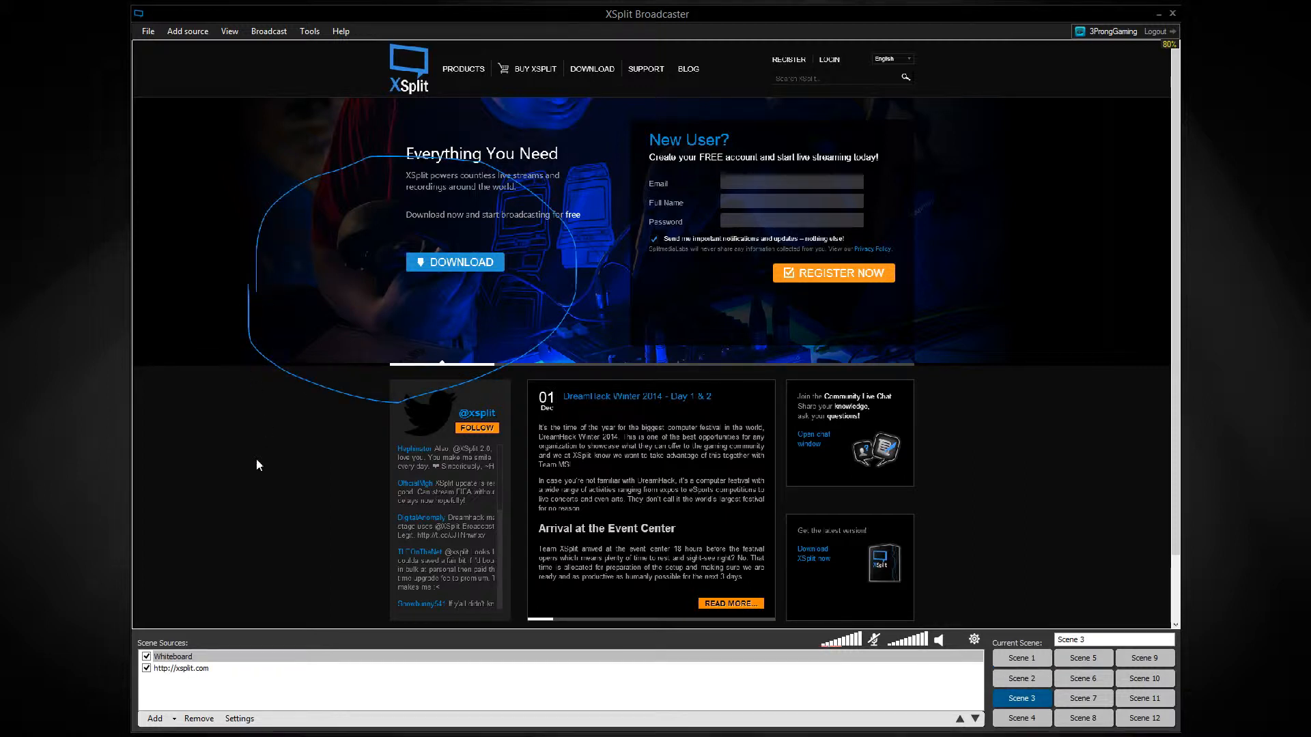
mouse_move(911, 310)
mouse_down()
mouse_move(812, 195)
mouse_move(761, 185)
mouse_move(675, 218)
mouse_move(674, 249)
mouse_move(777, 326)
mouse_move(791, 167)
mouse_move(764, 162)
mouse_move(740, 181)
mouse_move(680, 258)
mouse_move(847, 291)
mouse_up()
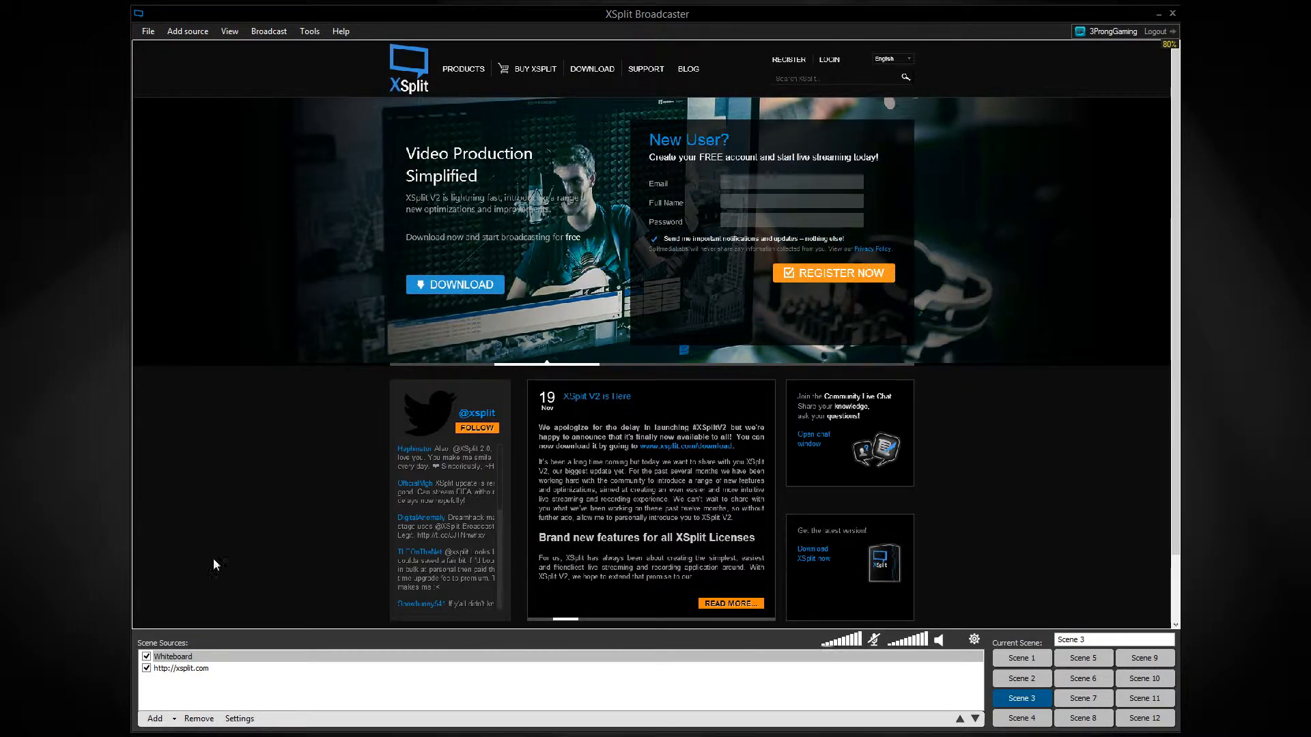
Hide the Whiteboard source to reach the web page's Email field, and show the Whiteboard source again.
click(146, 656)
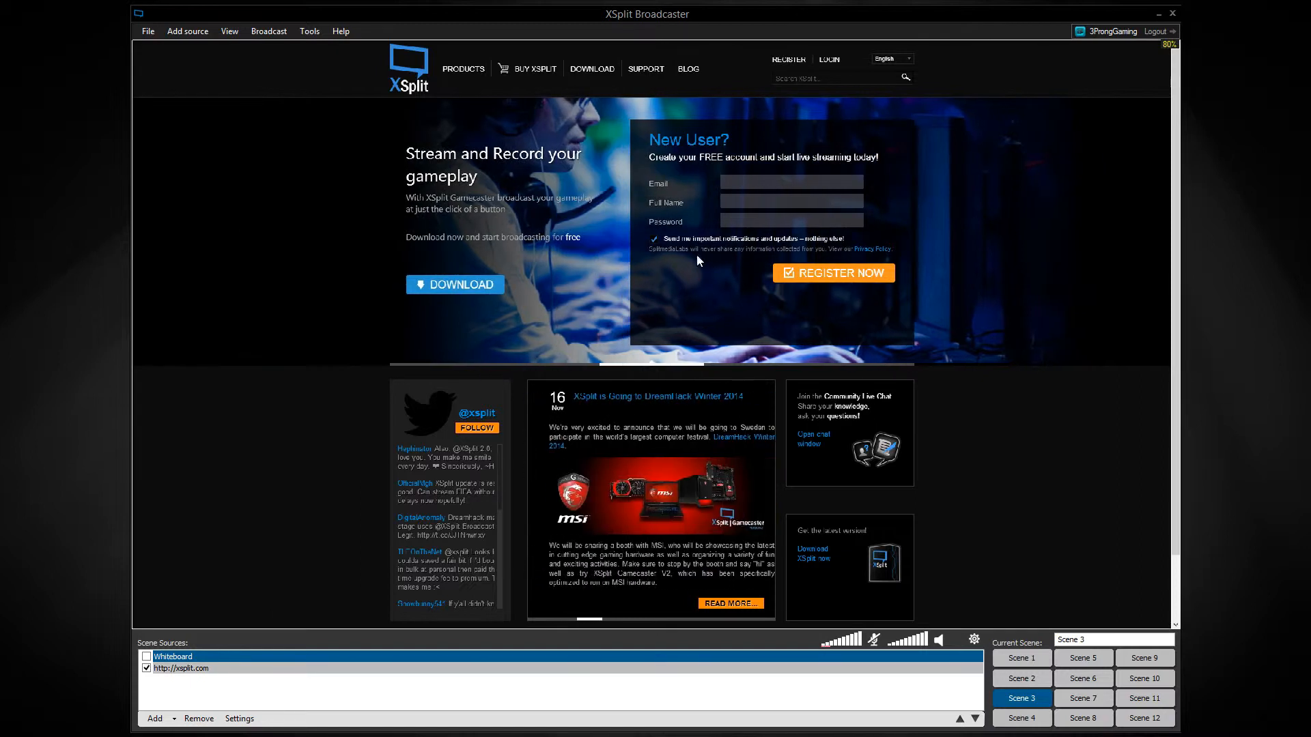
click(744, 176)
click(147, 657)
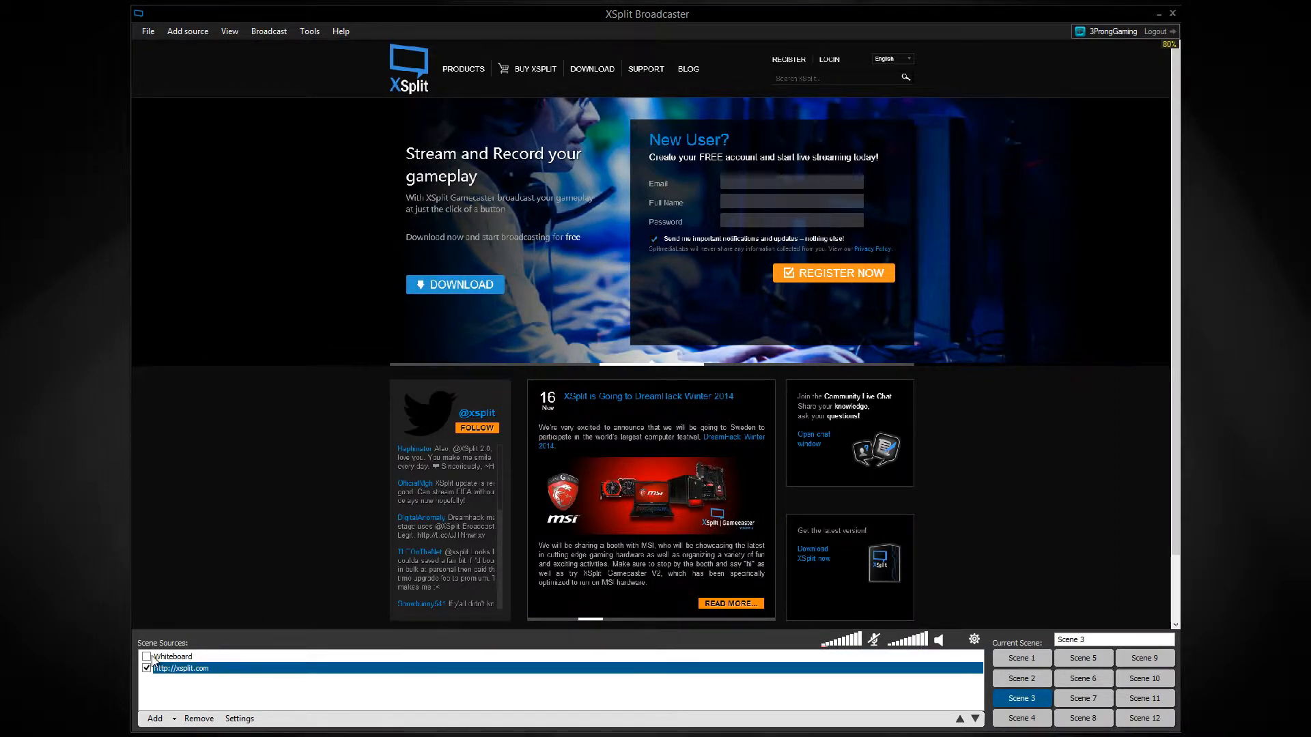
Draw two ellipses, a rectangle and a triangle on the whiteboard with shape detection, and clear the drawing.
click(322, 231)
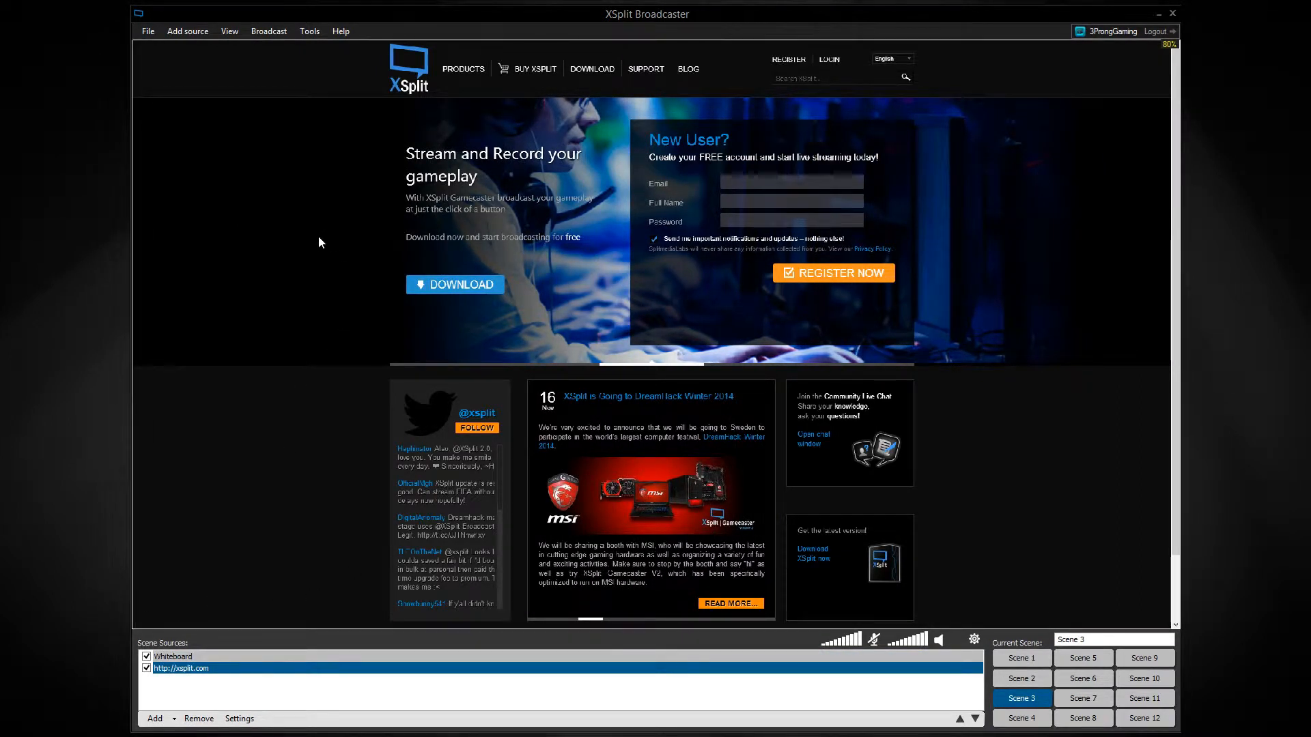
mouse_move(318, 236)
mouse_down()
mouse_move(302, 329)
mouse_move(431, 368)
mouse_move(465, 253)
mouse_move(405, 234)
mouse_move(325, 251)
mouse_up()
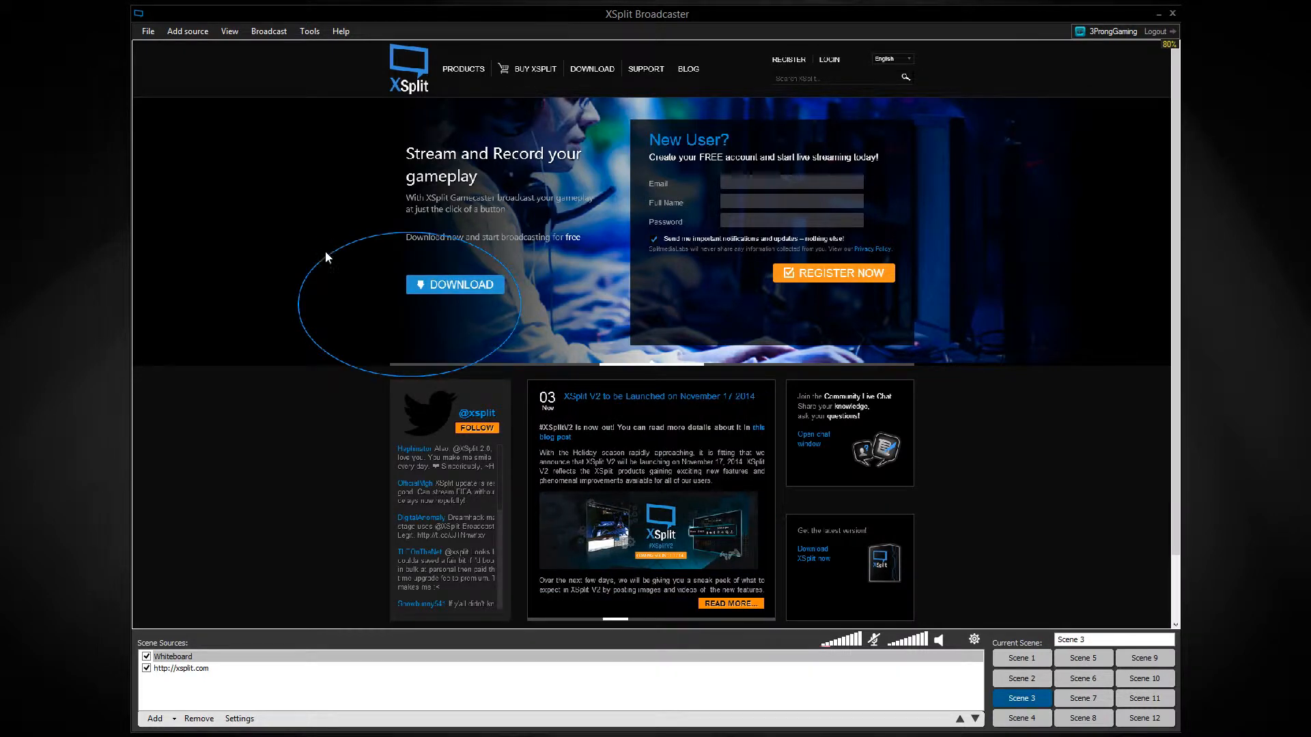
mouse_move(277, 405)
mouse_down()
mouse_move(350, 557)
mouse_move(469, 304)
mouse_move(288, 292)
mouse_move(268, 364)
mouse_up()
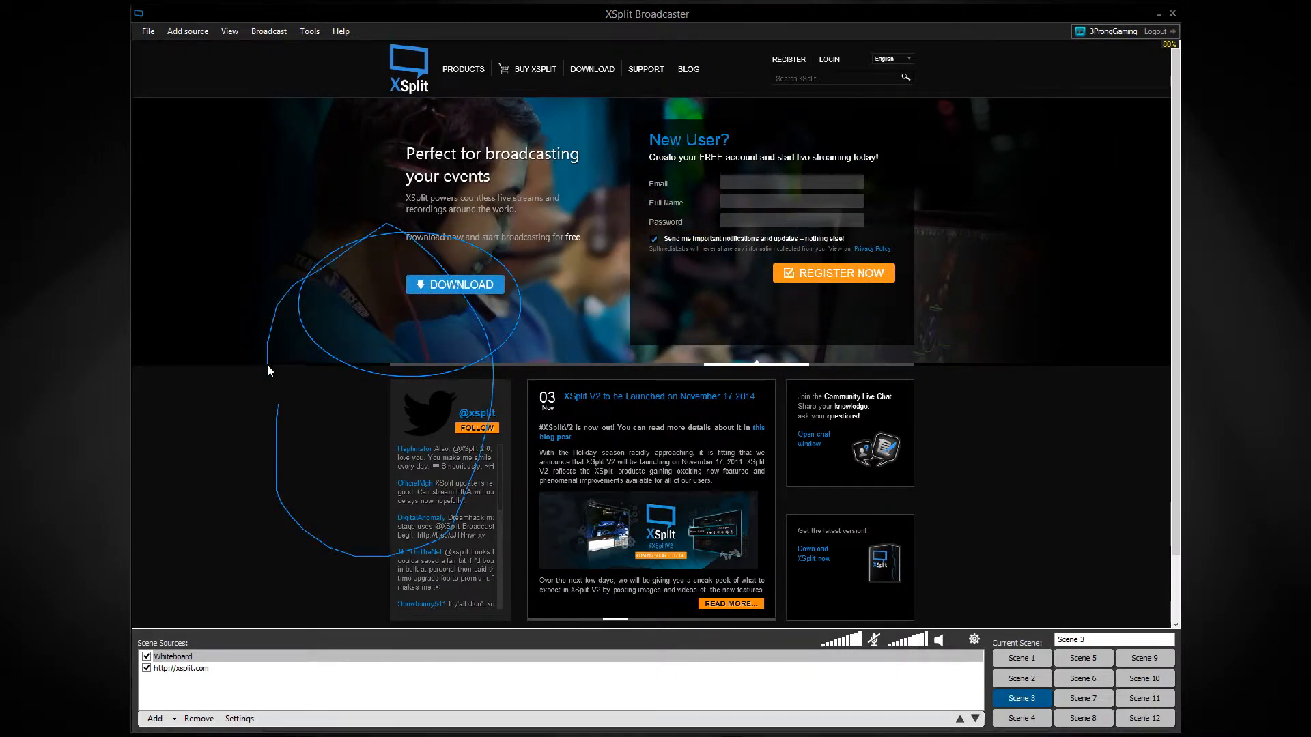
mouse_move(874, 197)
mouse_down()
mouse_move(785, 417)
mouse_move(942, 431)
mouse_move(901, 222)
mouse_move(883, 204)
mouse_up()
mouse_move(922, 295)
mouse_down()
mouse_move(821, 484)
mouse_move(988, 482)
mouse_move(925, 298)
mouse_up()
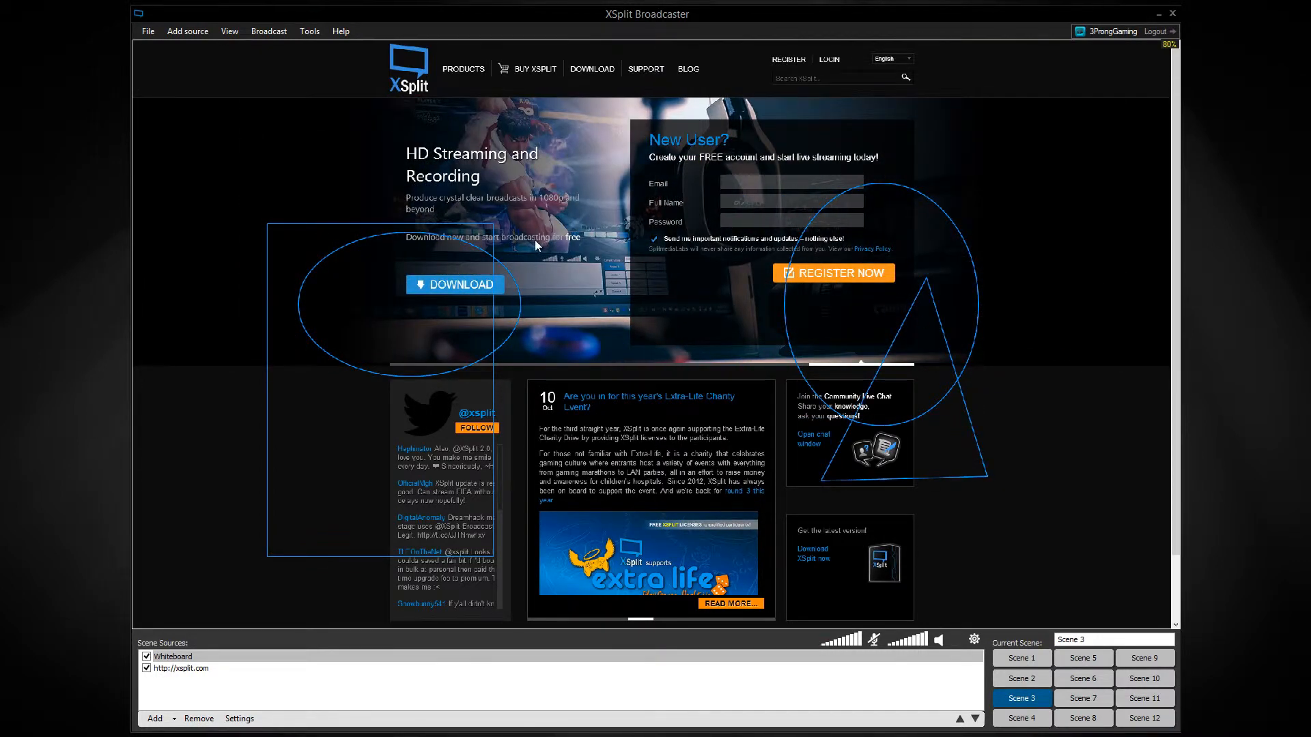
double_click(616, 280)
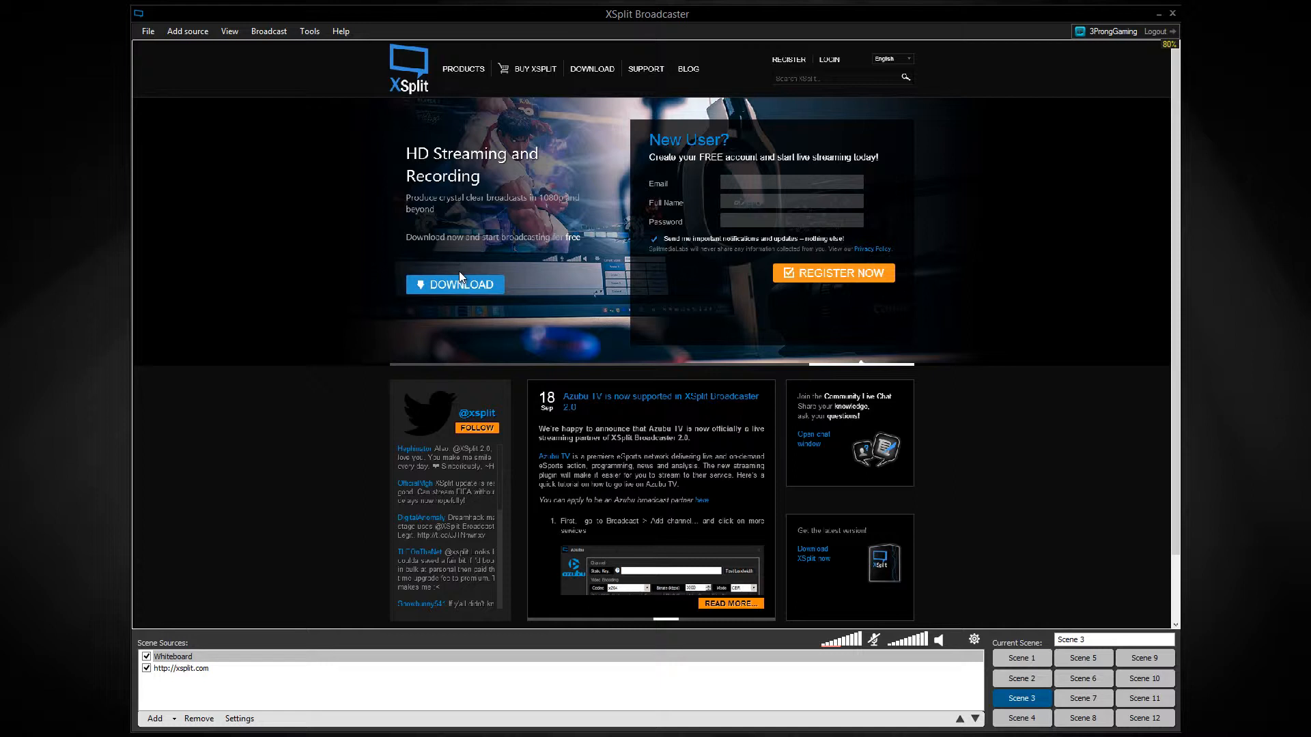
Set the whiteboard to the Freehand tool with Thick size, and draw a large curved stroke around the page's Download button.
right_click(337, 276)
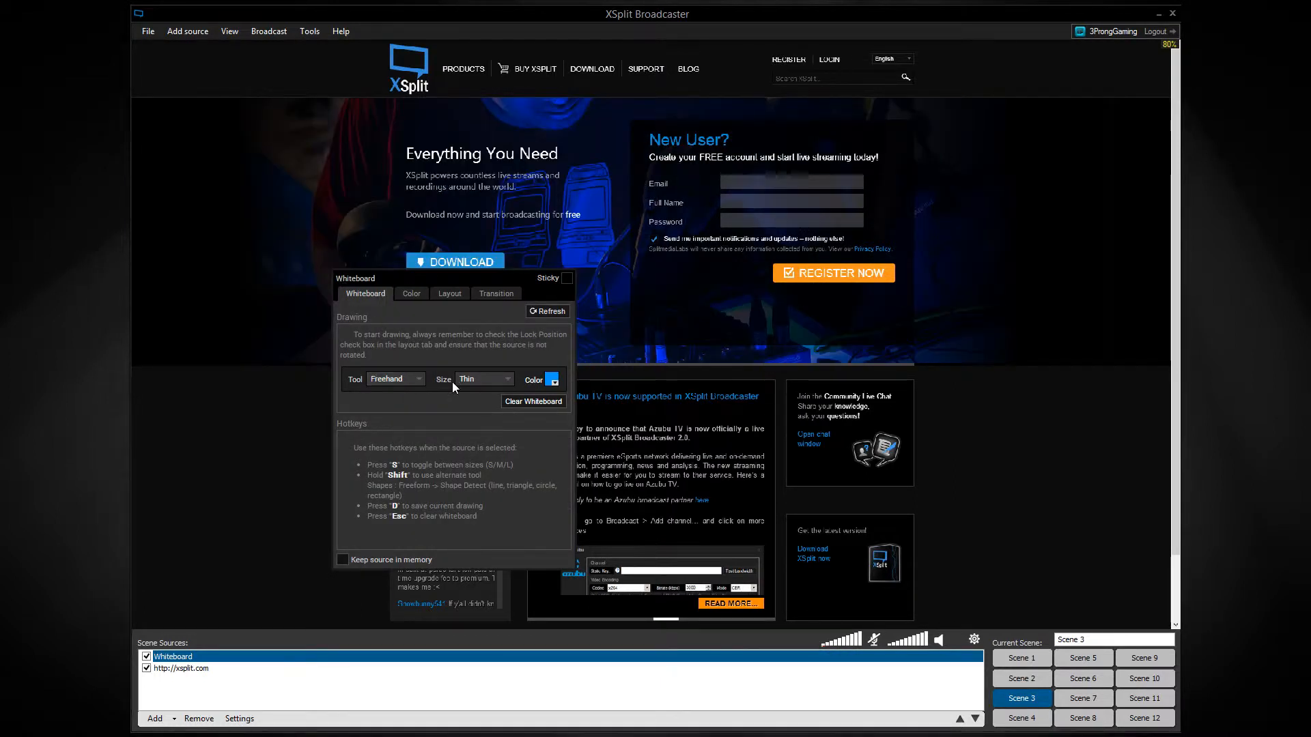
click(396, 379)
click(394, 392)
click(484, 379)
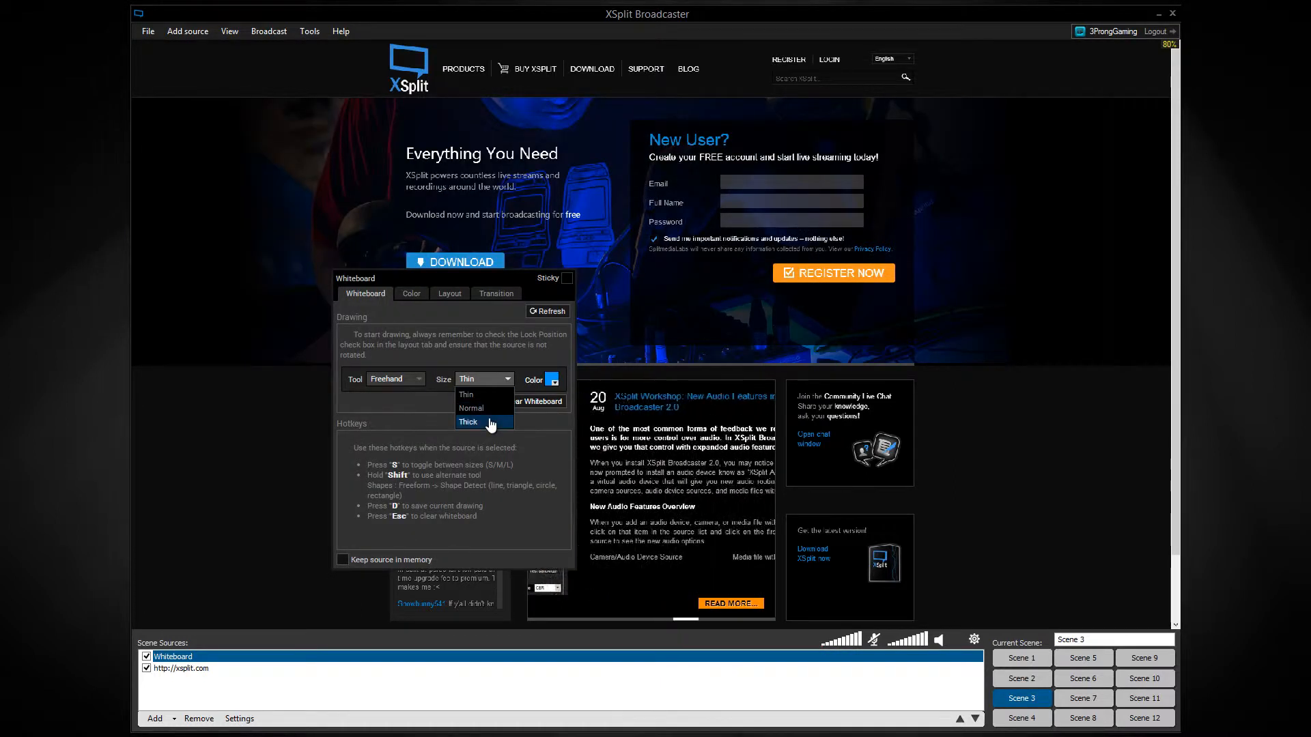
click(490, 424)
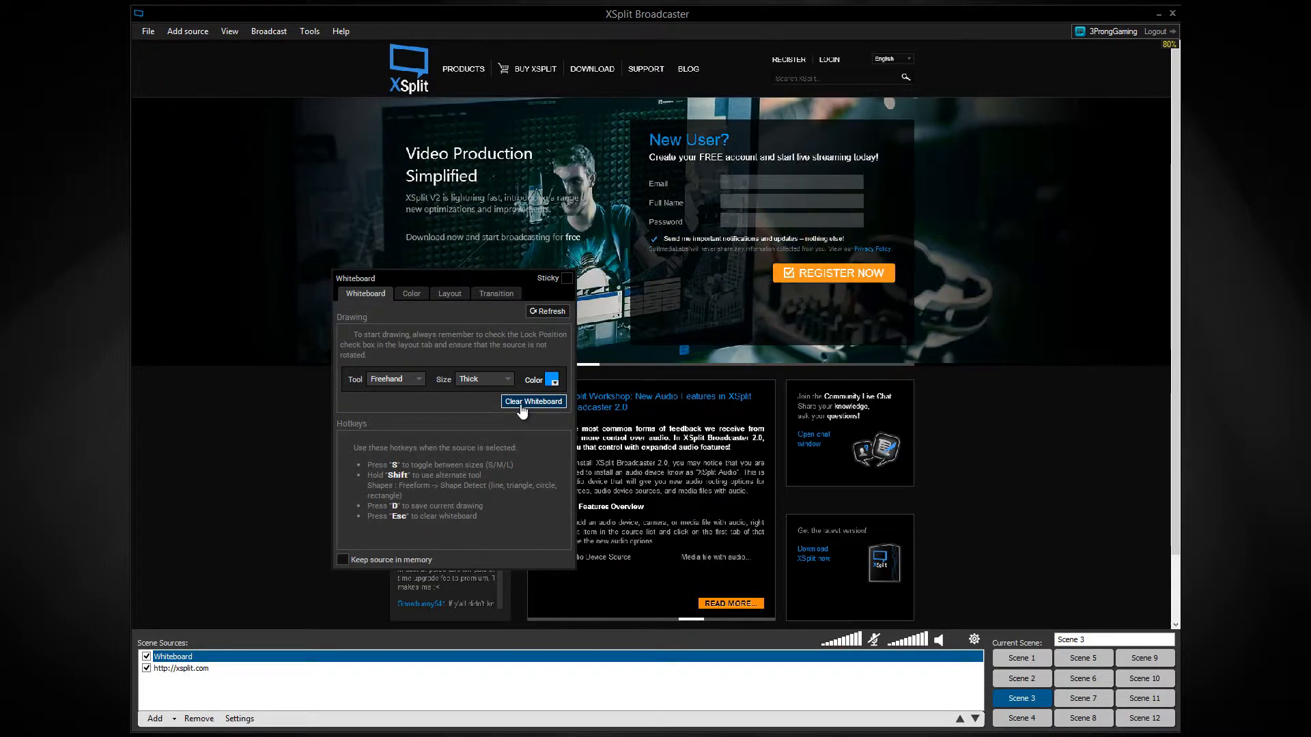
mouse_move(467, 369)
mouse_down()
mouse_move(254, 186)
mouse_move(205, 229)
mouse_up()
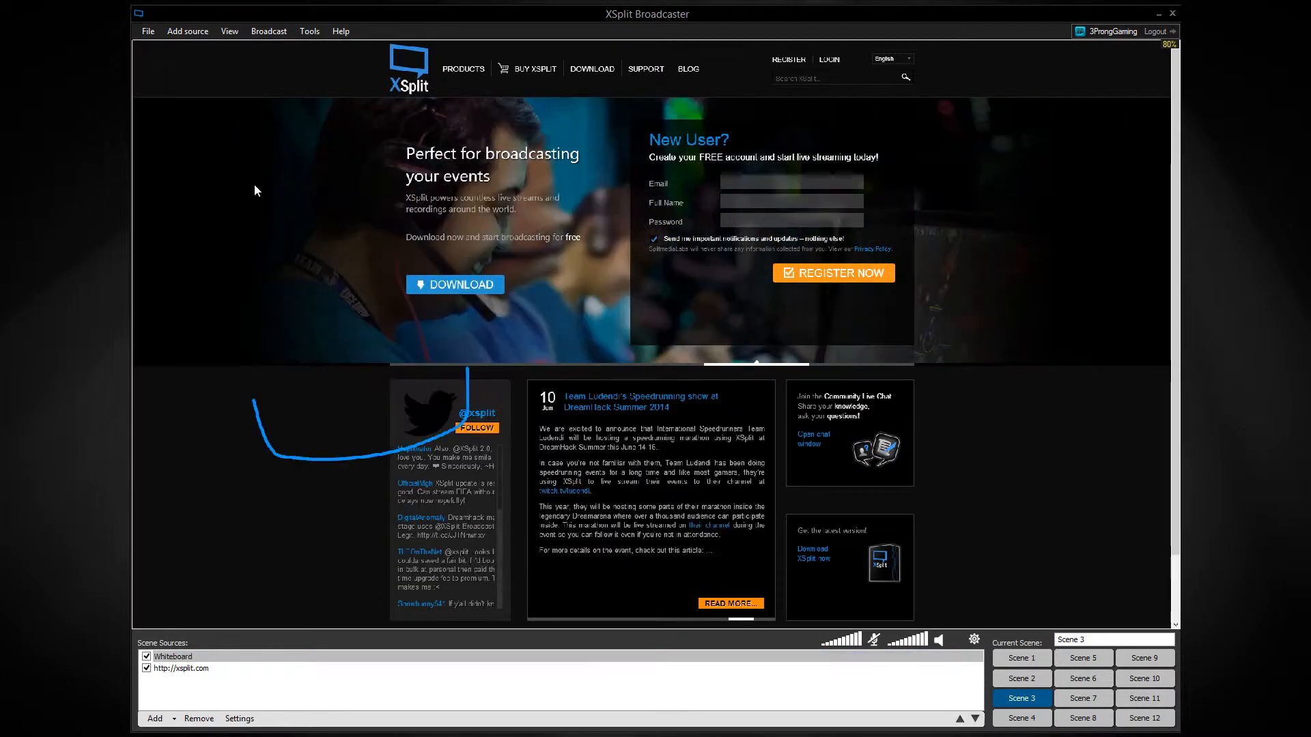
click(450, 120)
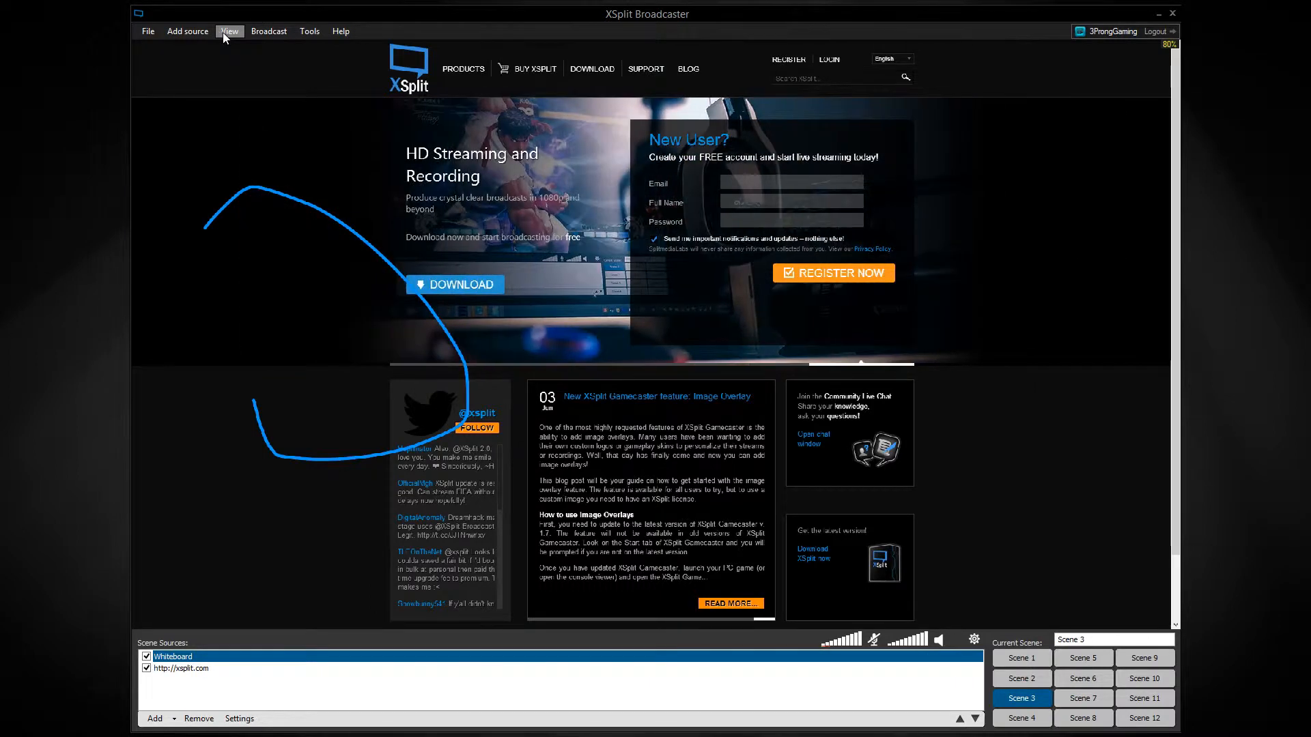
Open the Local Recording settings and choose NVENC H.264 as the video codec.
click(267, 32)
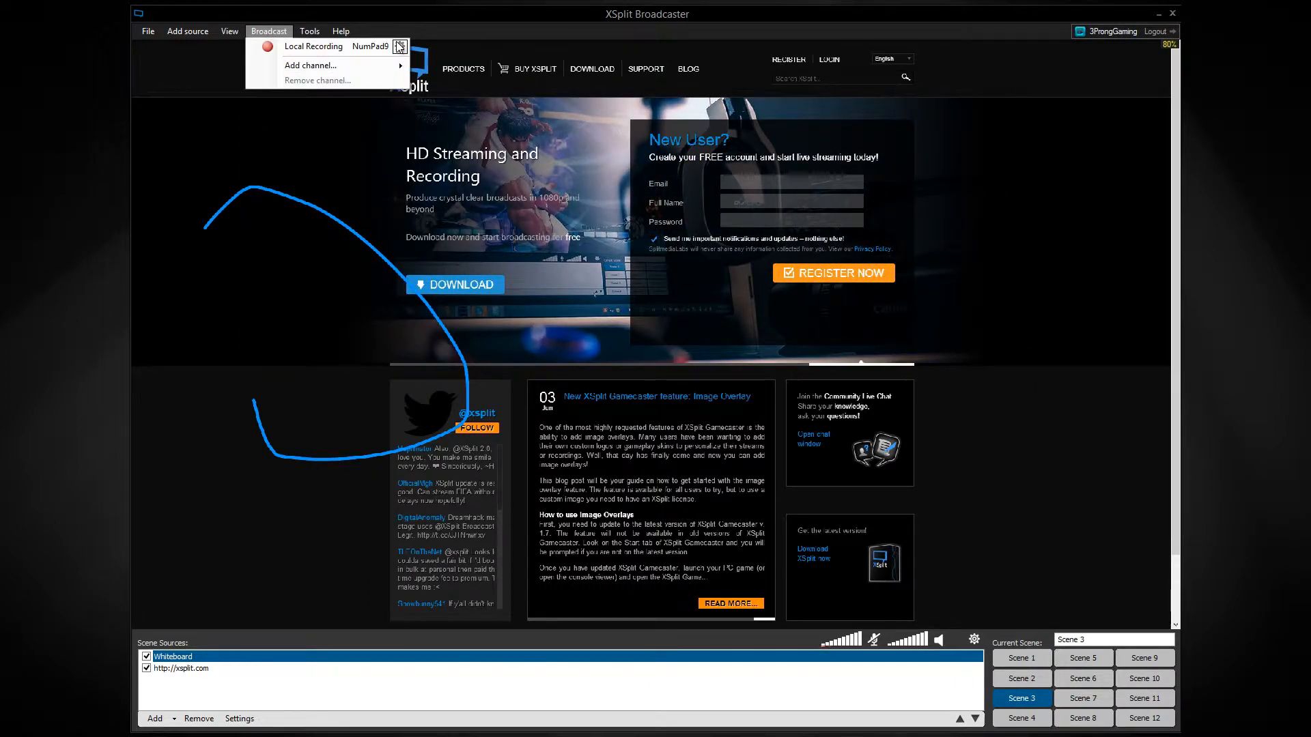
click(399, 44)
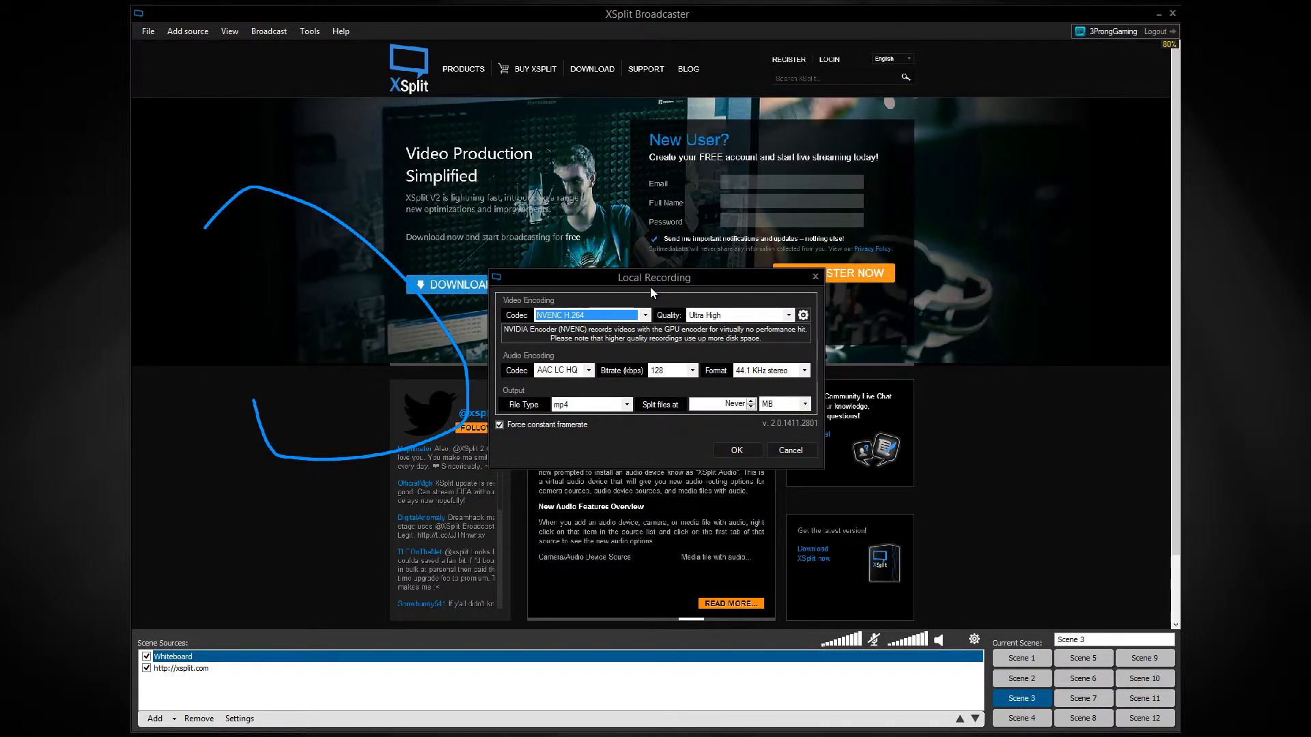
click(541, 319)
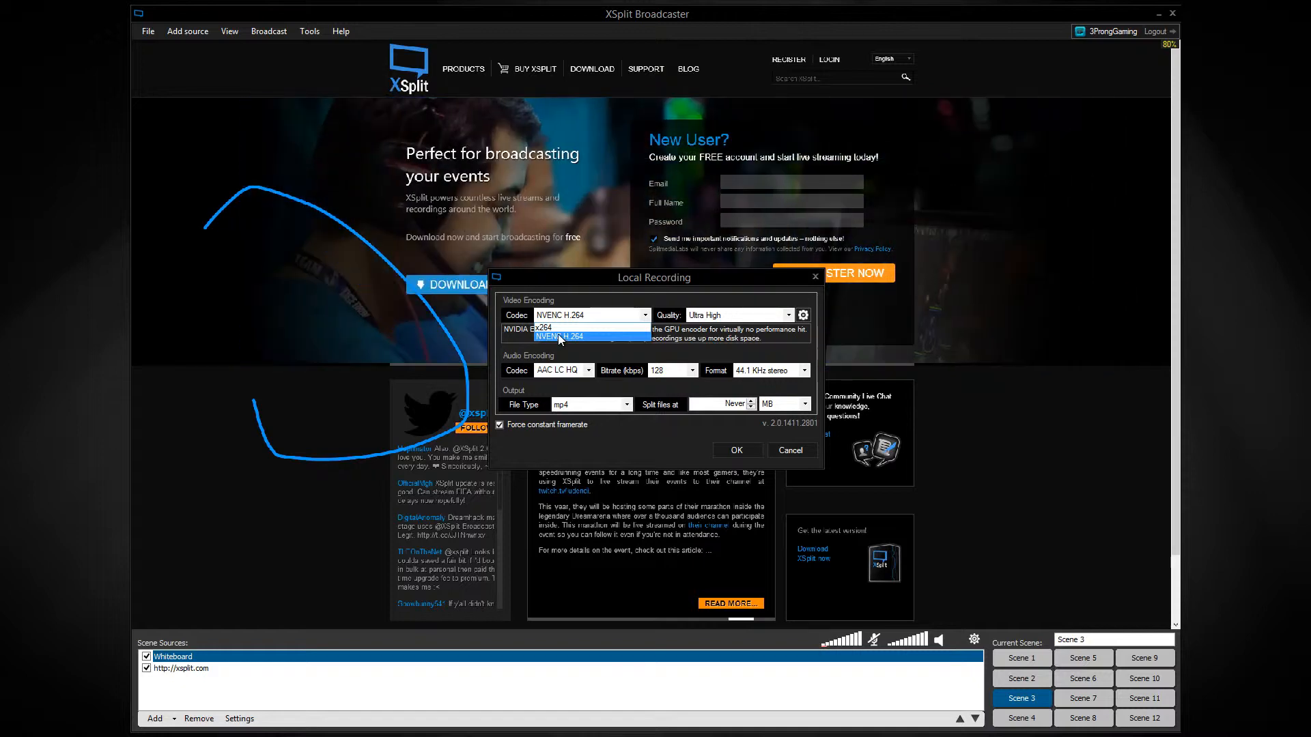
click(559, 338)
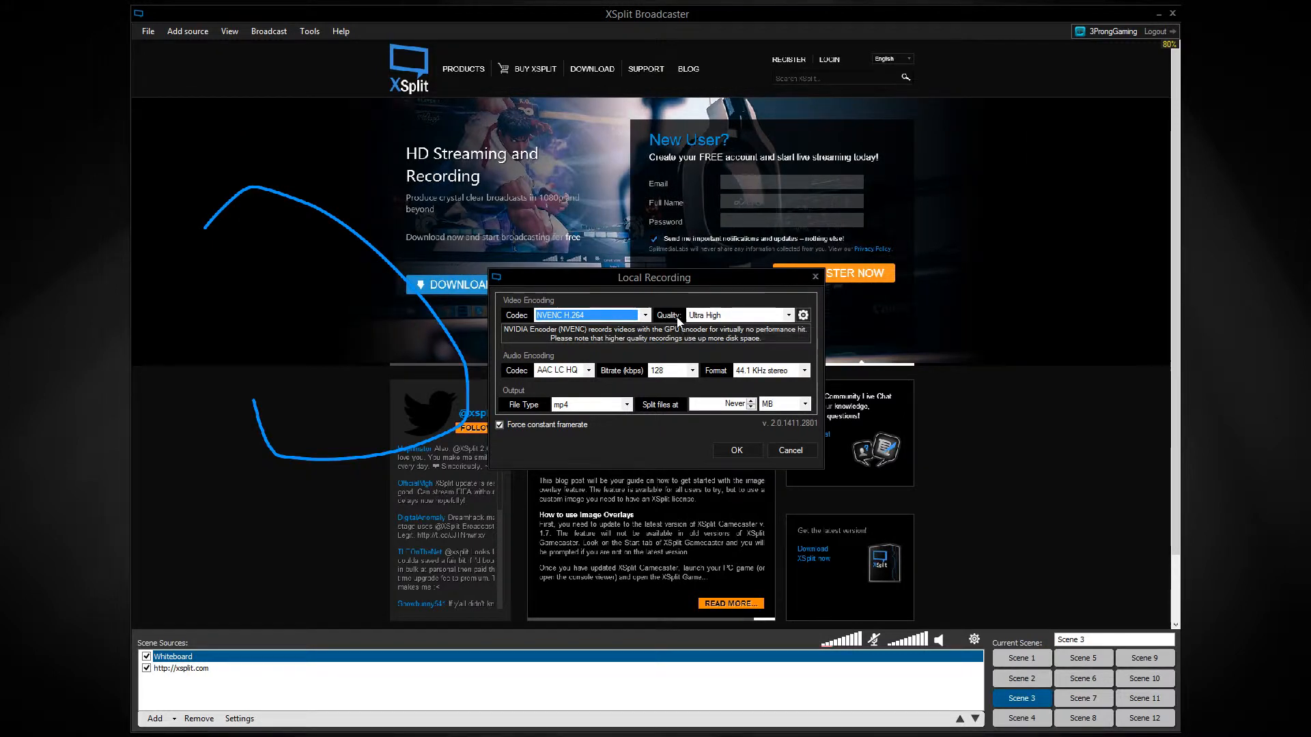
Examine the Local Recording options for video quality, codec and output file type, and dismiss the dialog without saving.
click(714, 316)
click(715, 318)
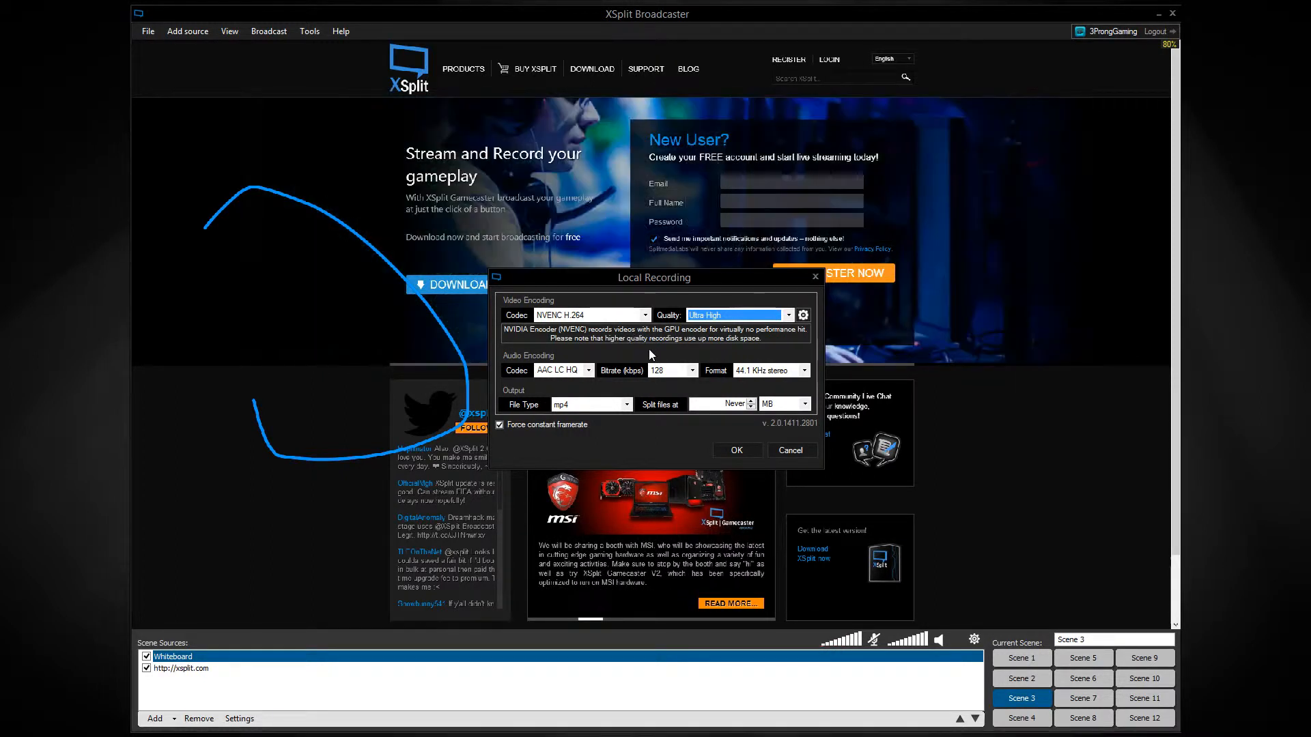
click(644, 315)
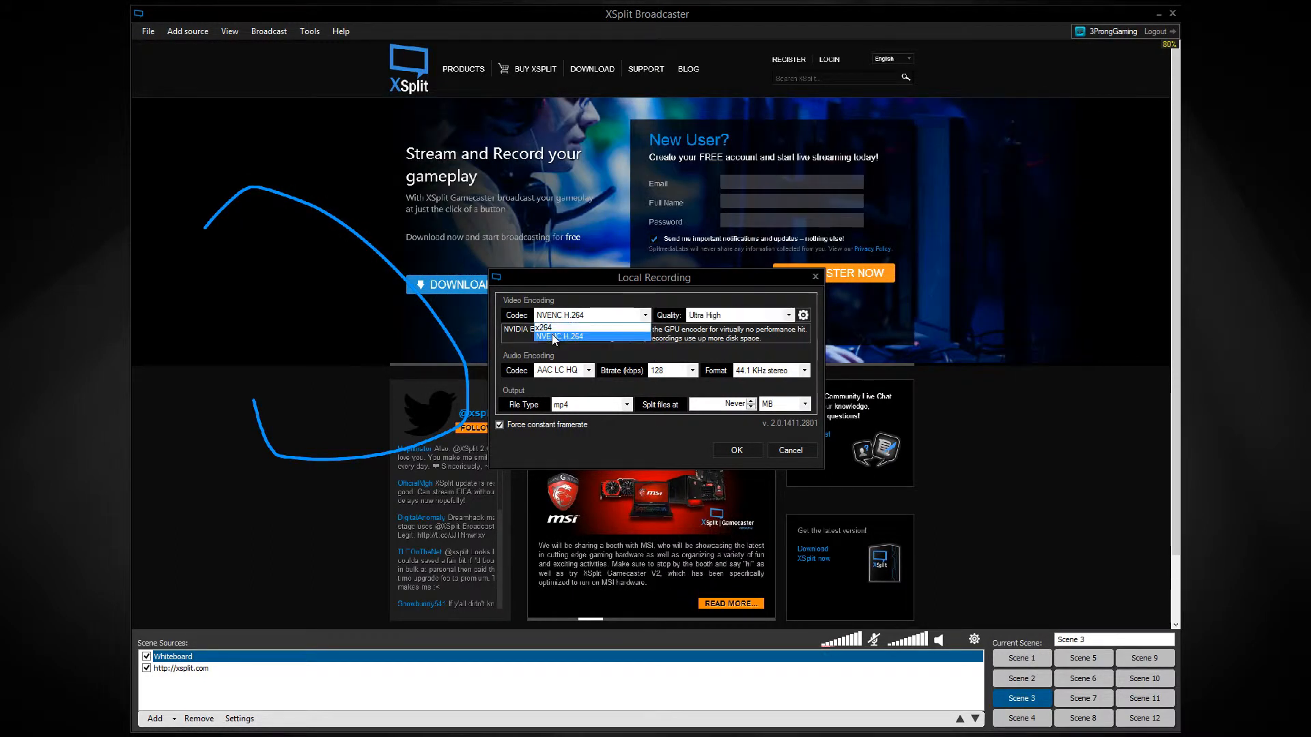
click(605, 354)
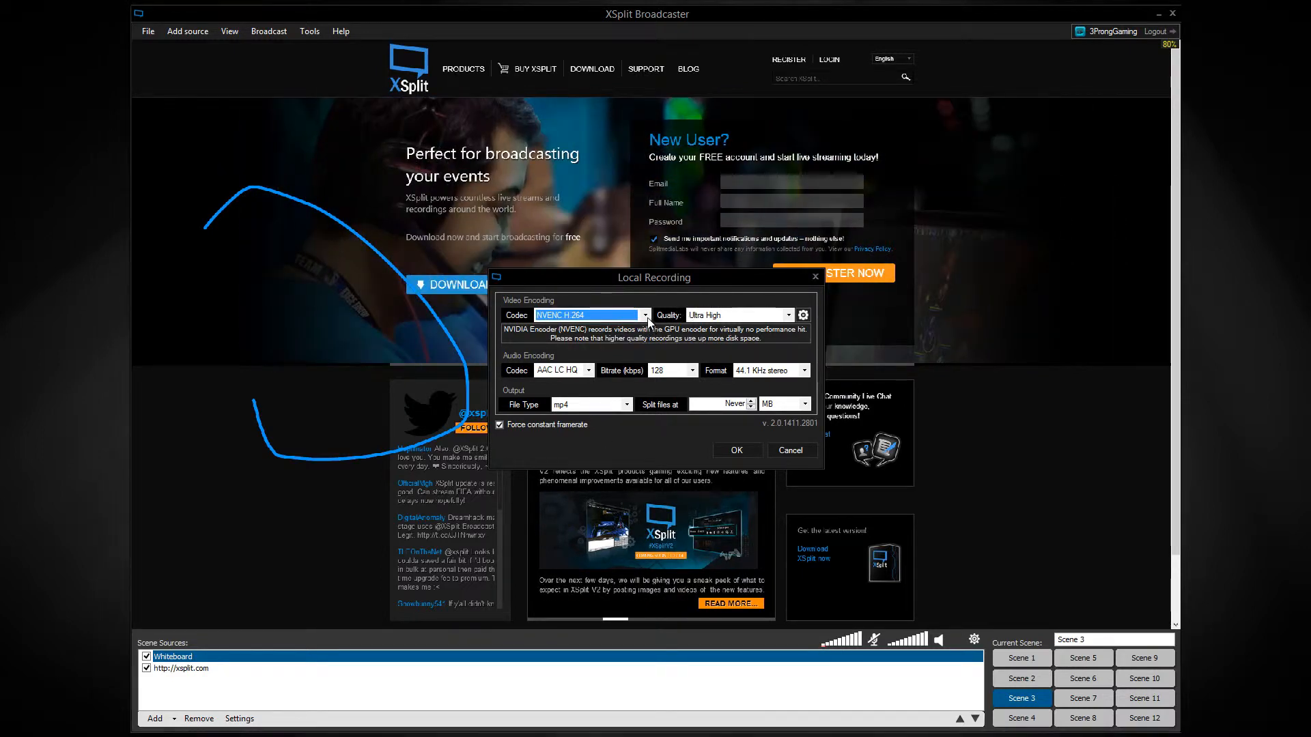
click(645, 316)
click(645, 317)
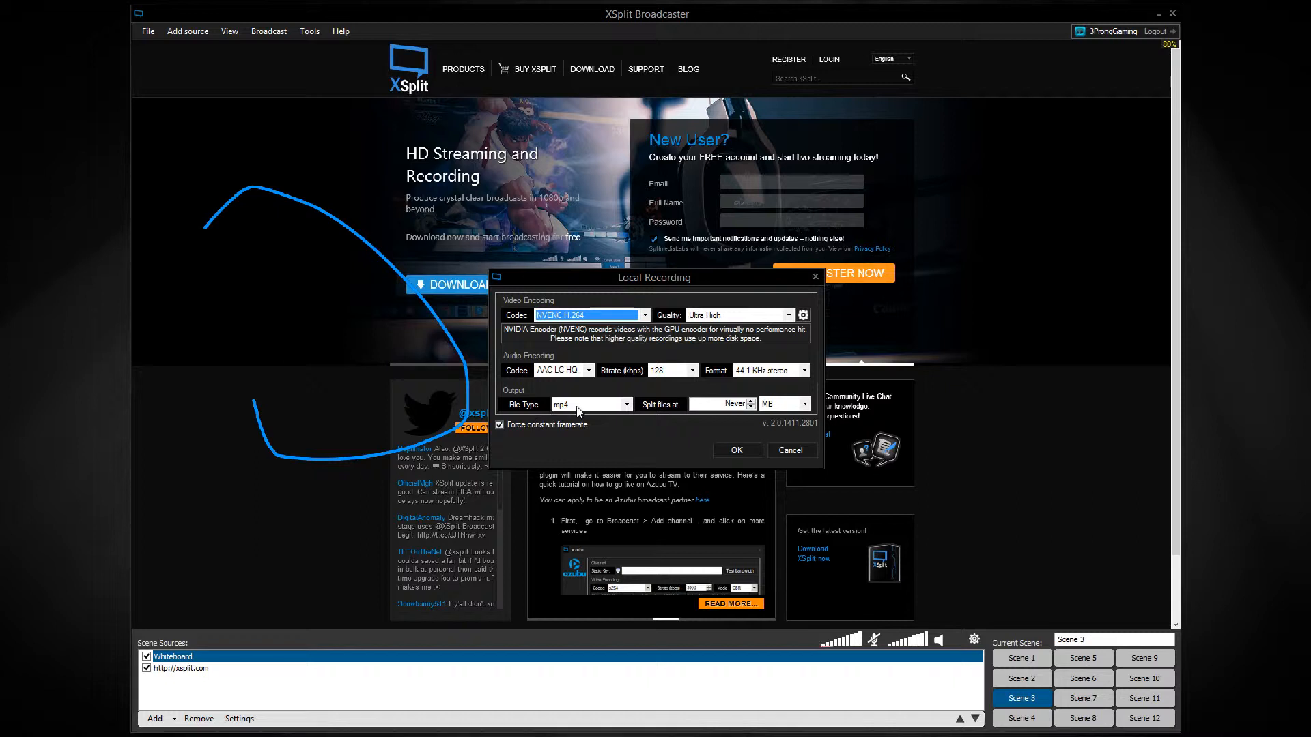
click(627, 405)
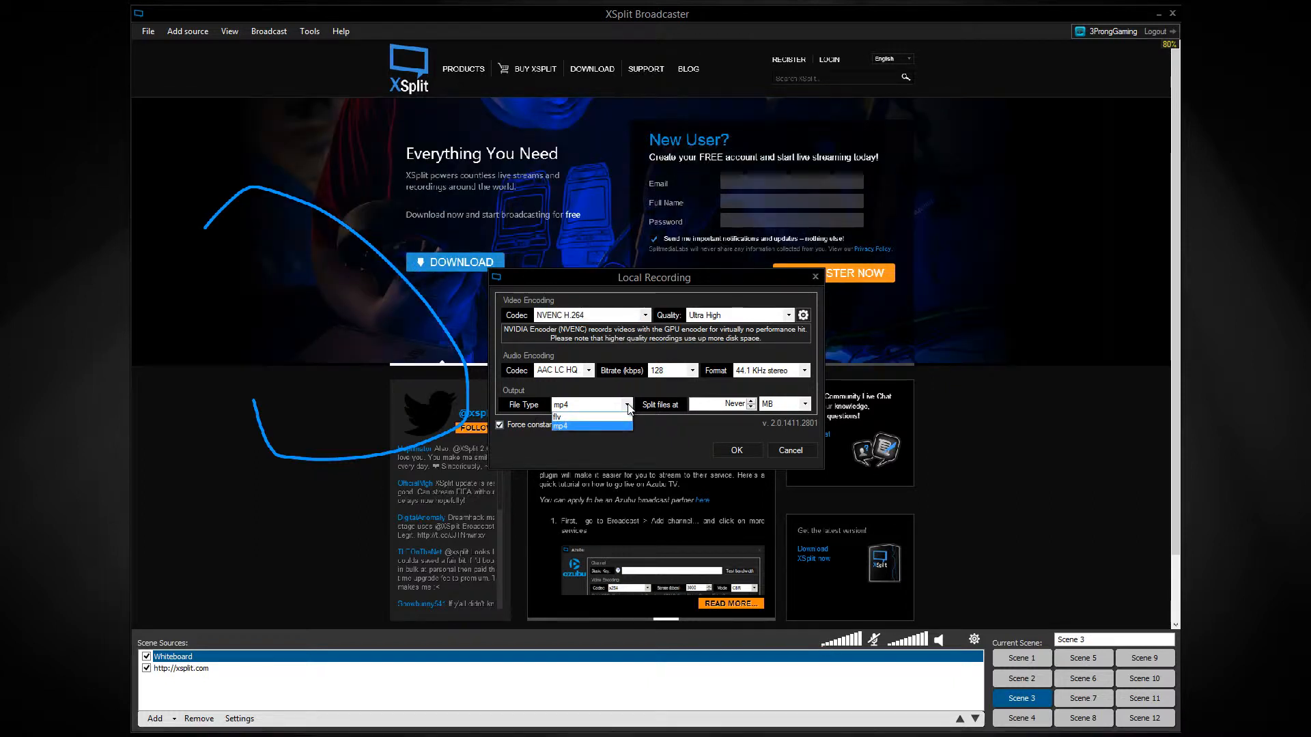
click(629, 407)
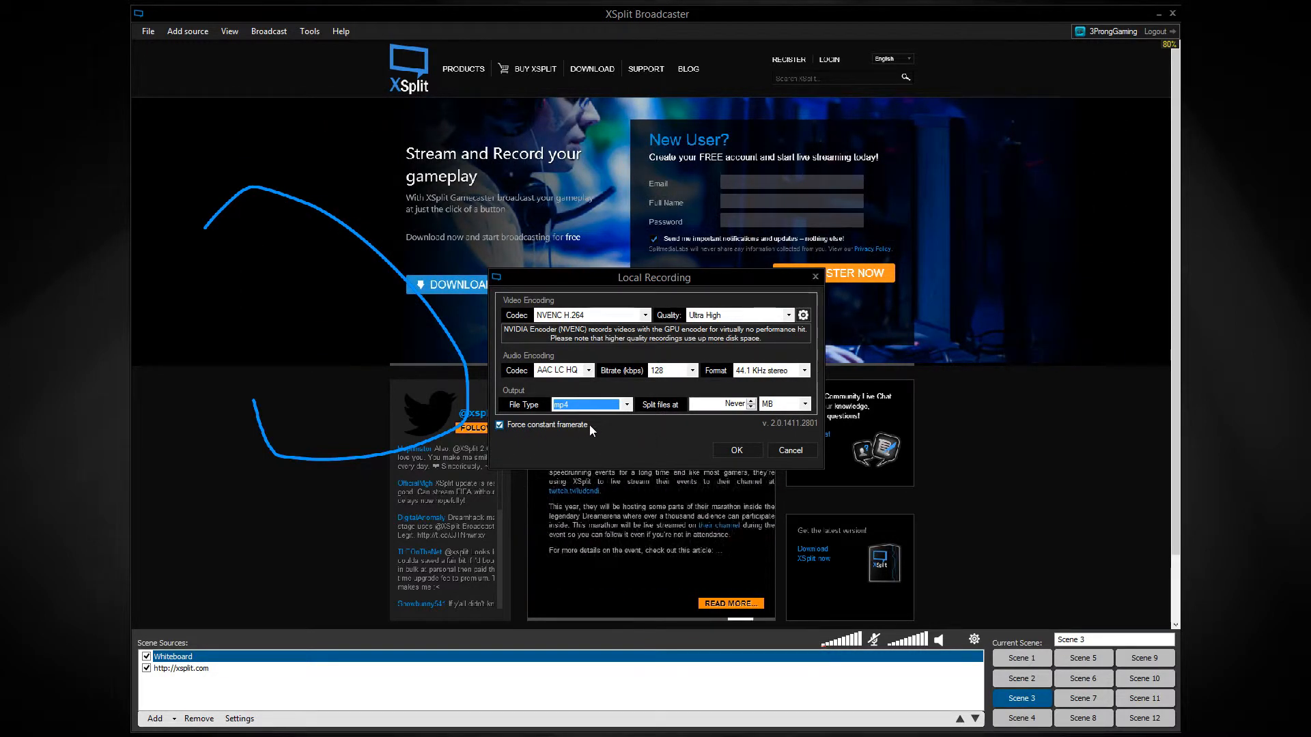
click(778, 452)
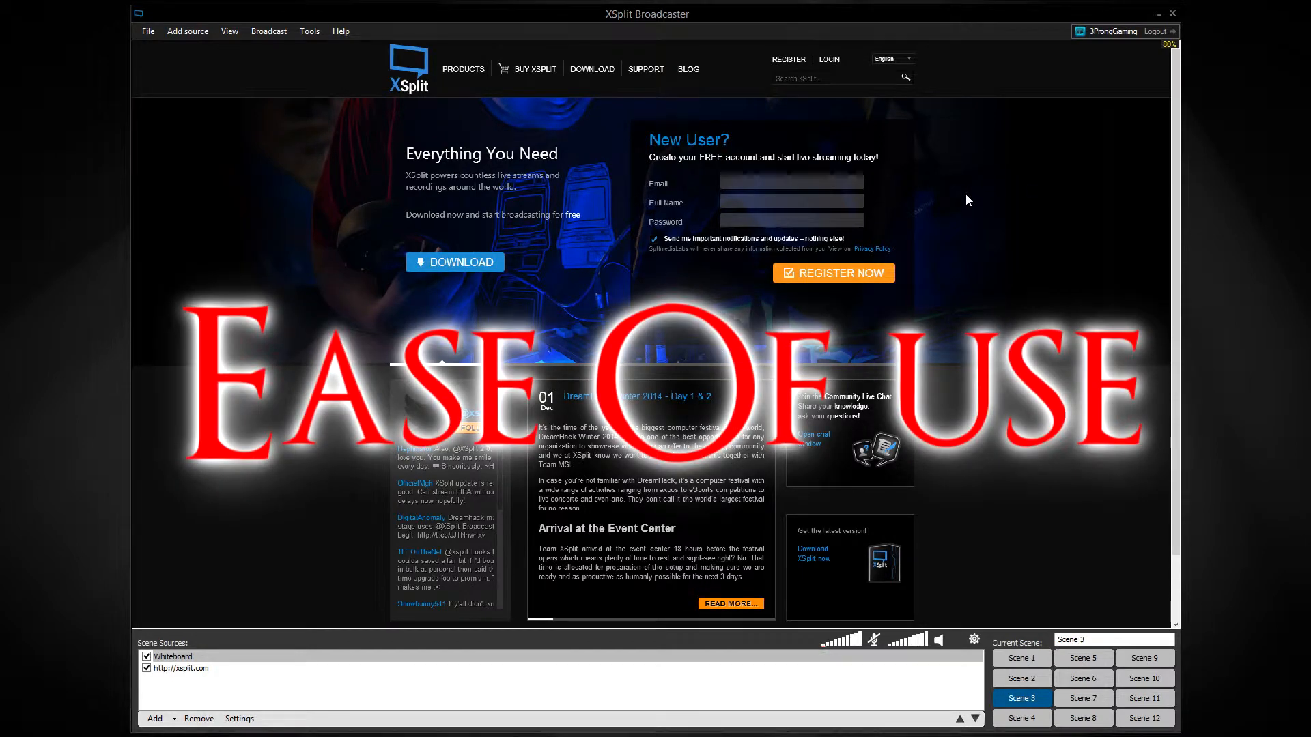
Switch to Scene 4, add a game capture of Minecraft 1.8.1 (OpenGL), and enlarge it to fill the whole canvas.
click(1021, 718)
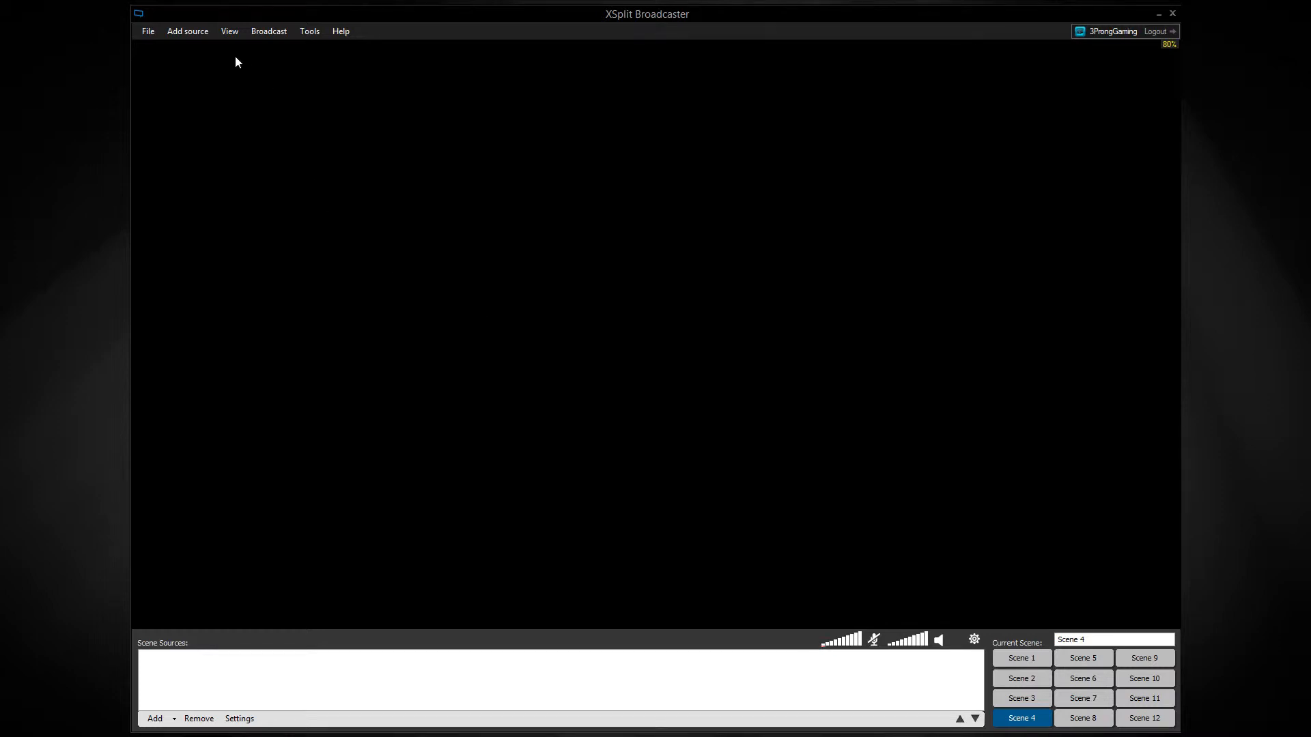
click(194, 31)
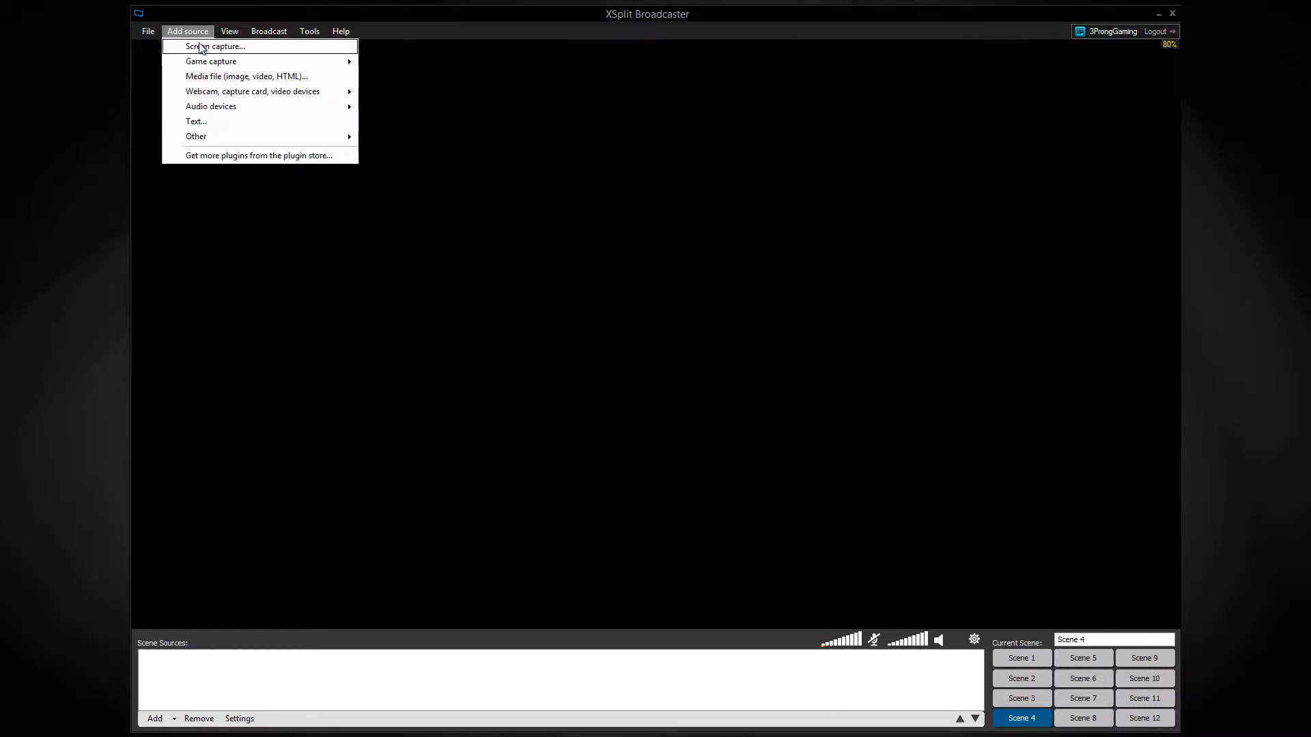
mouse_move(223, 63)
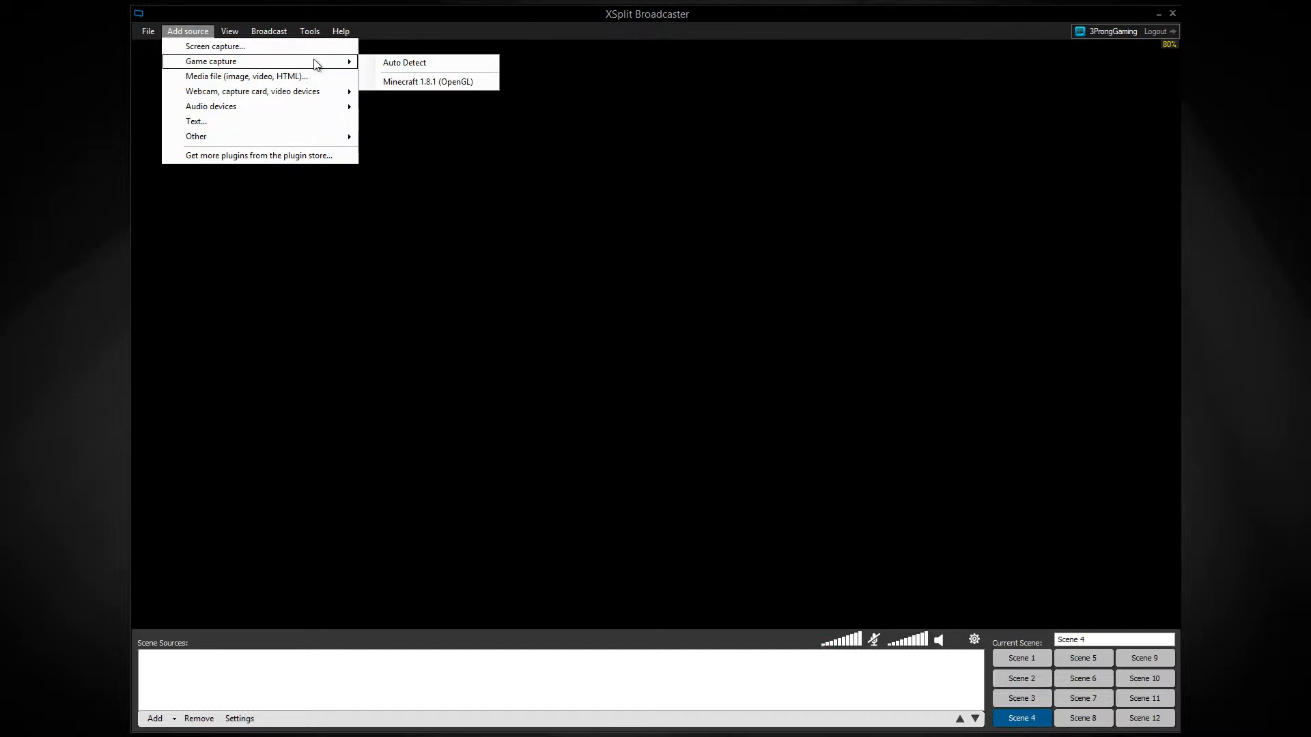
click(392, 83)
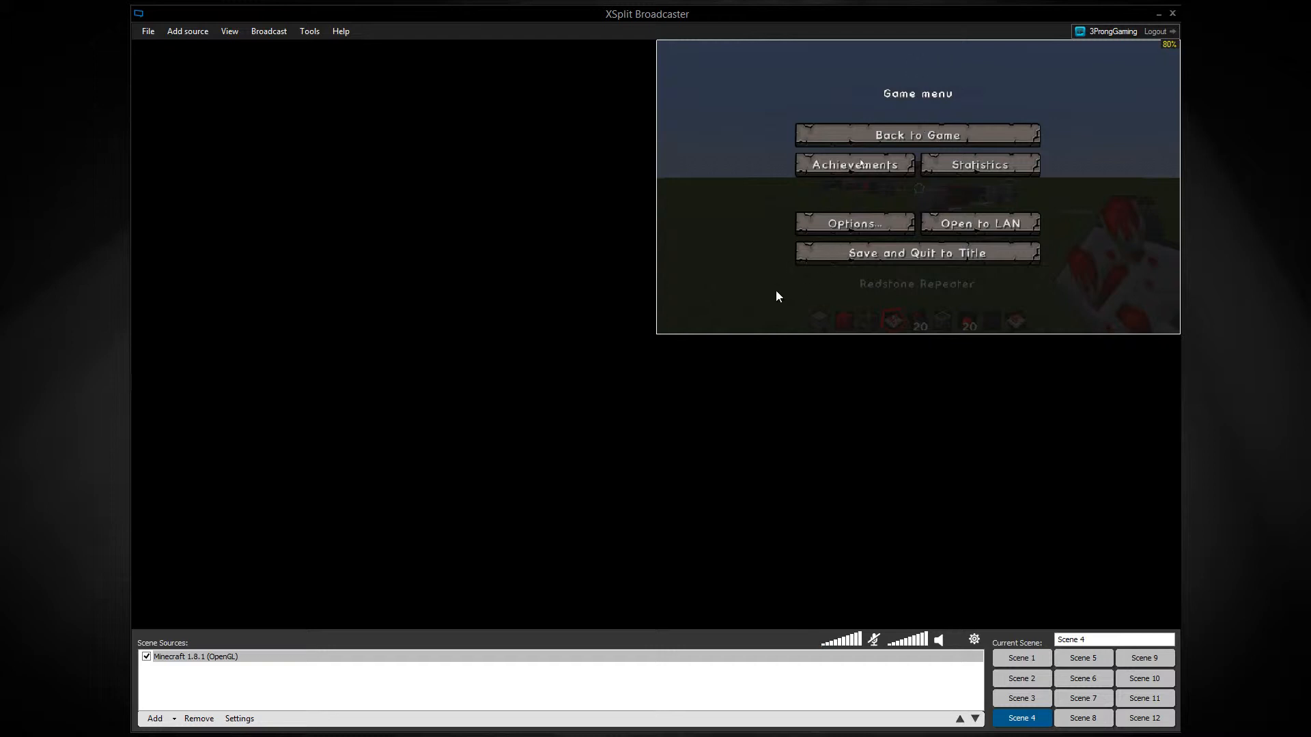
drag(657, 333, 133, 628)
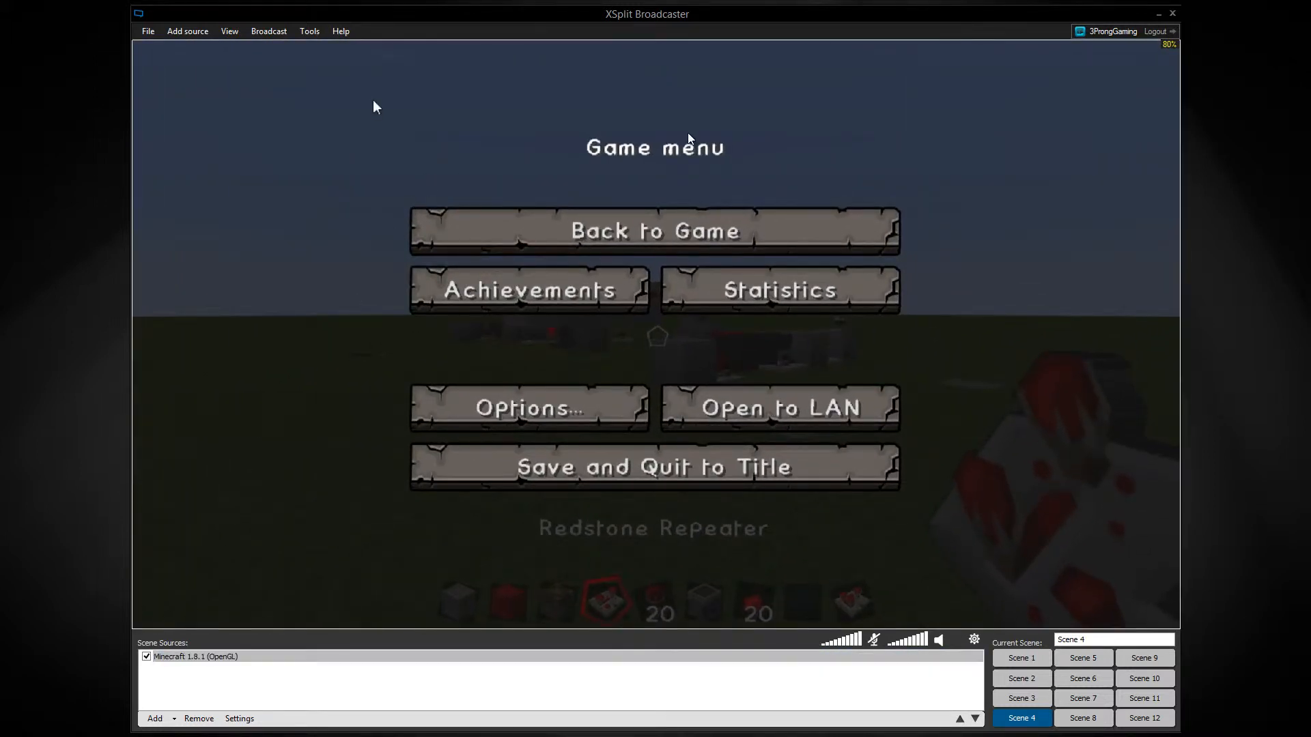
Turn off Show Mouse for the Minecraft game source.
right_click(945, 155)
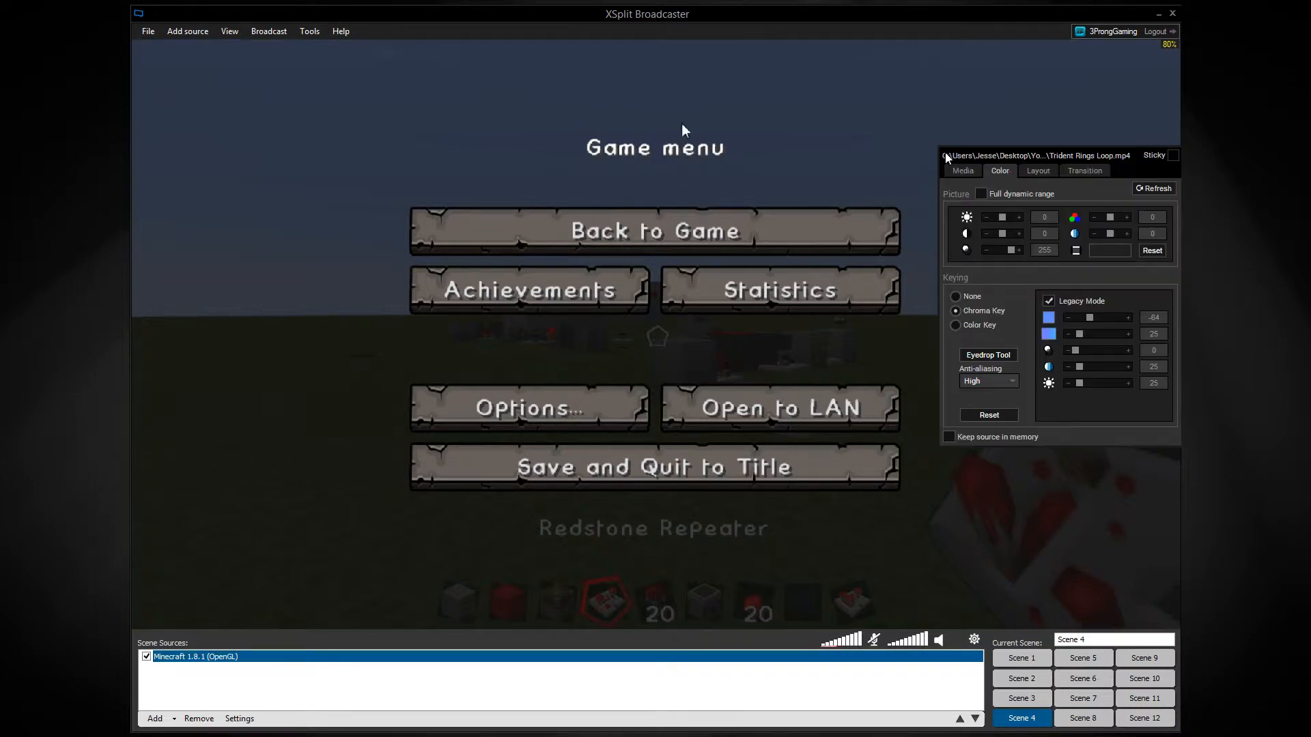
click(962, 171)
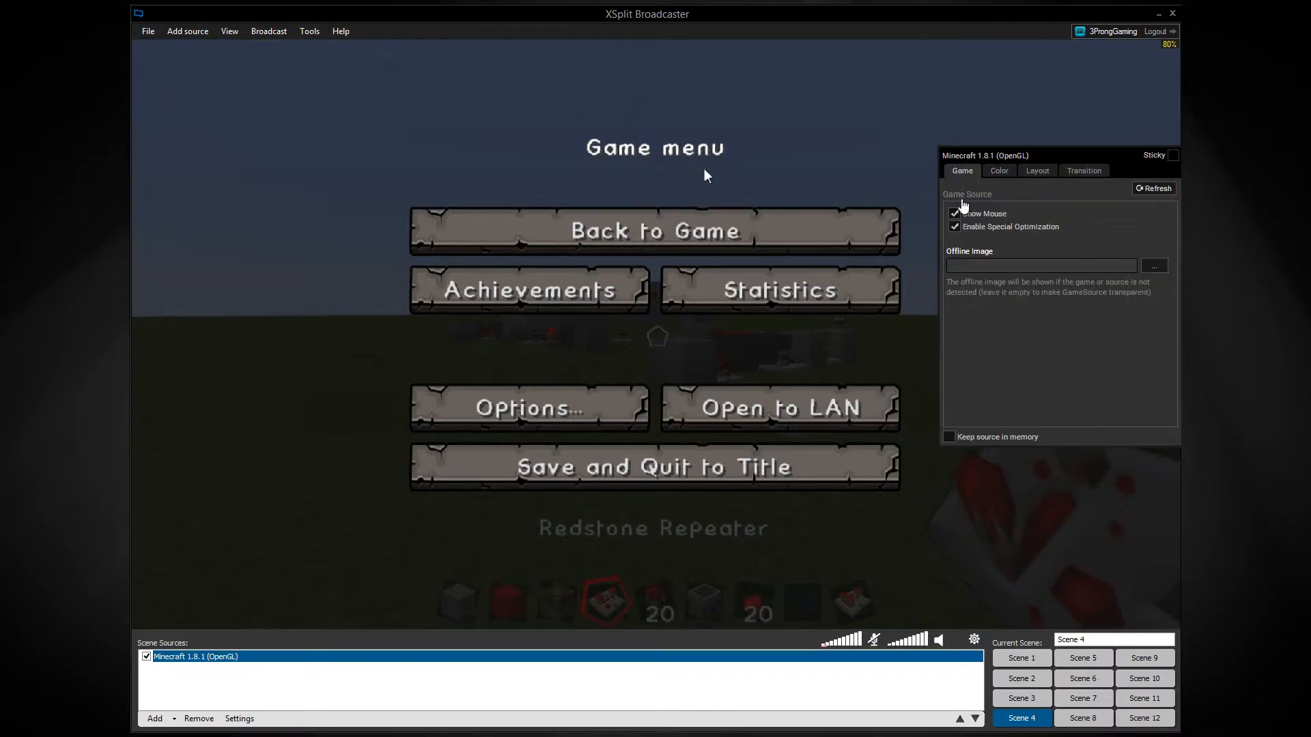
click(954, 214)
click(843, 136)
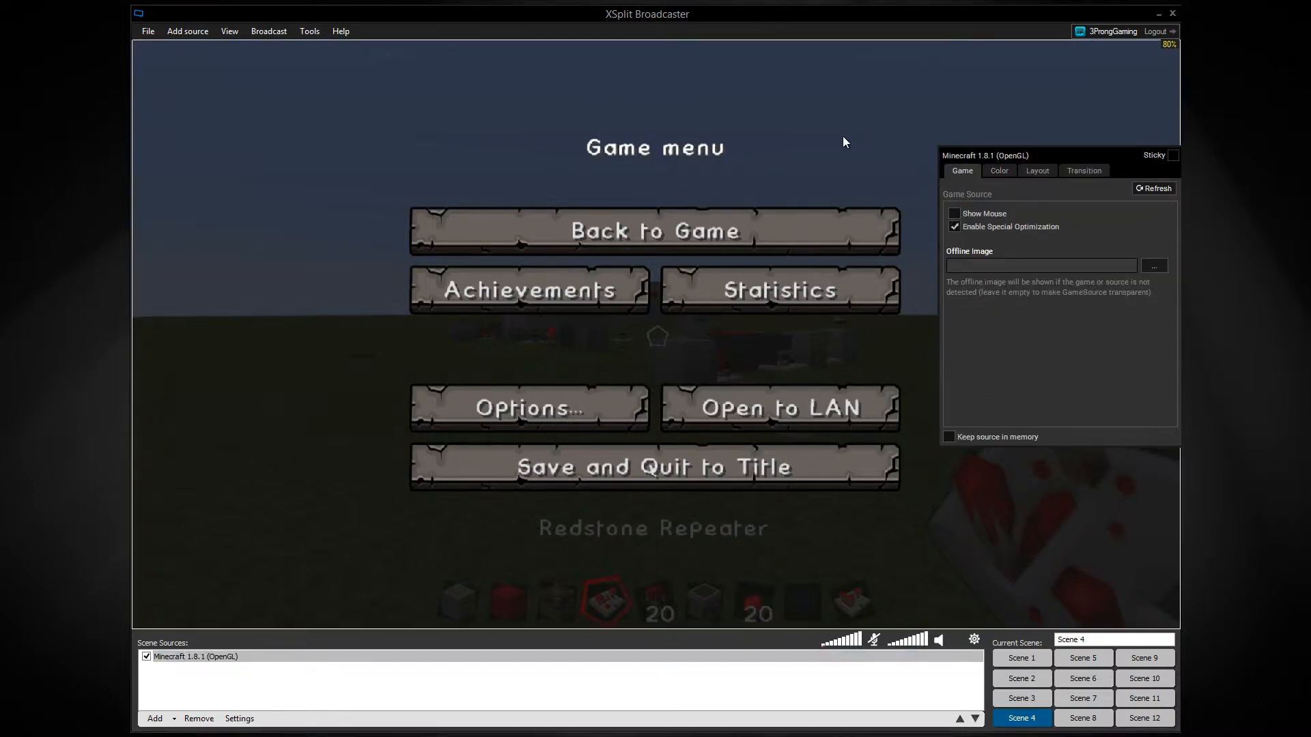
click(284, 36)
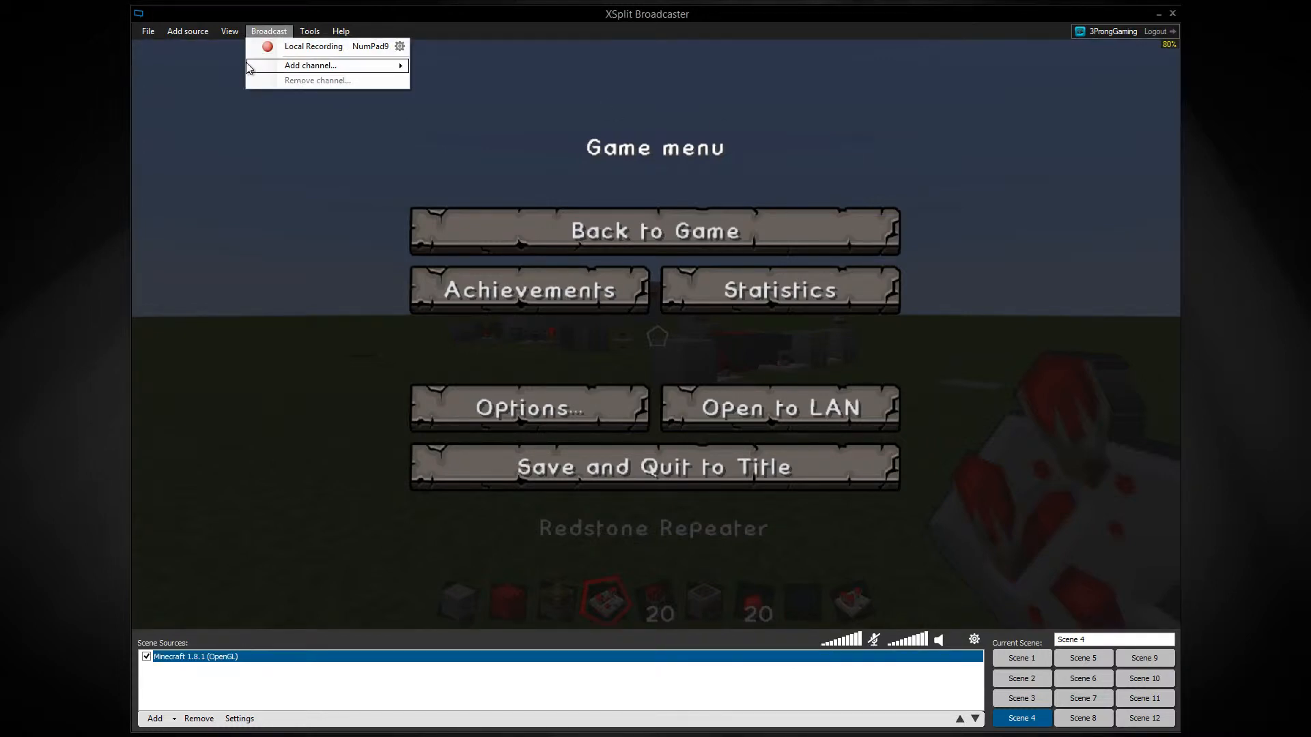
click(800, 173)
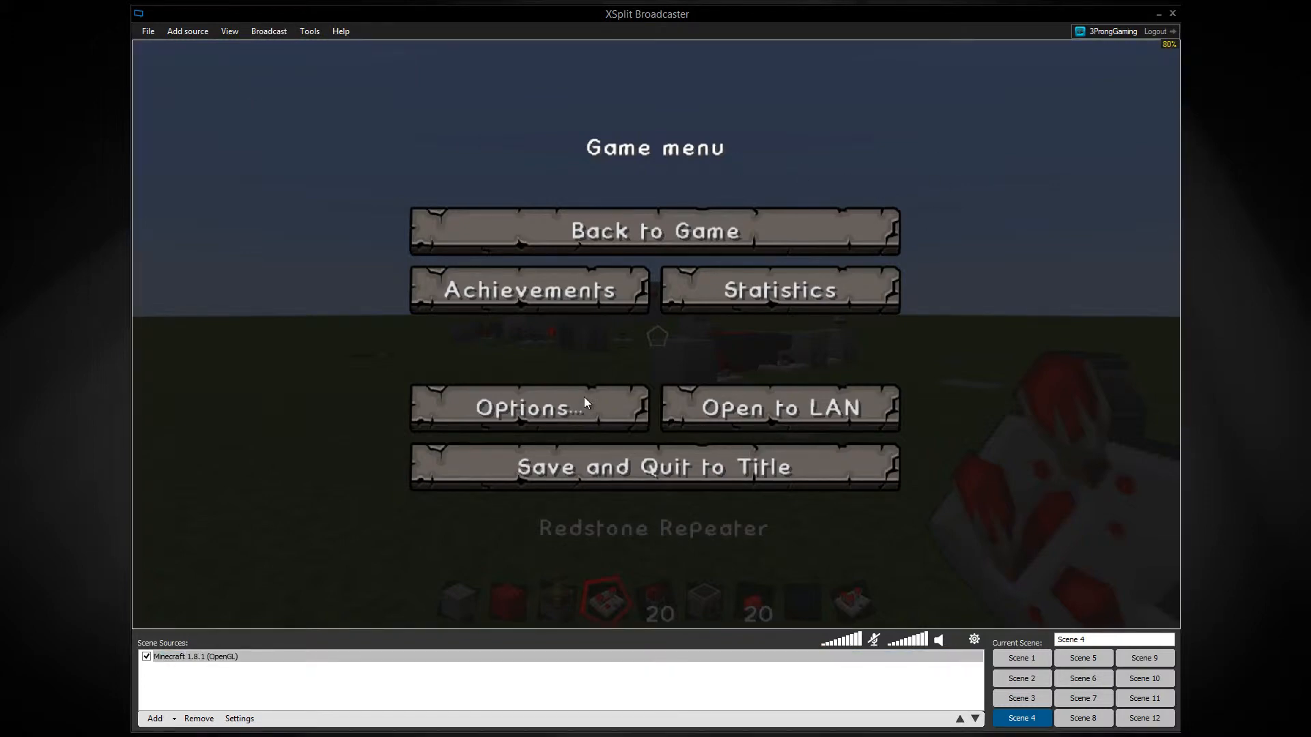
Add the Trident Rings Loop video from the Core Assets folder to the scene and shrink it into the canvas's lower-right corner.
mouse_move(423, 734)
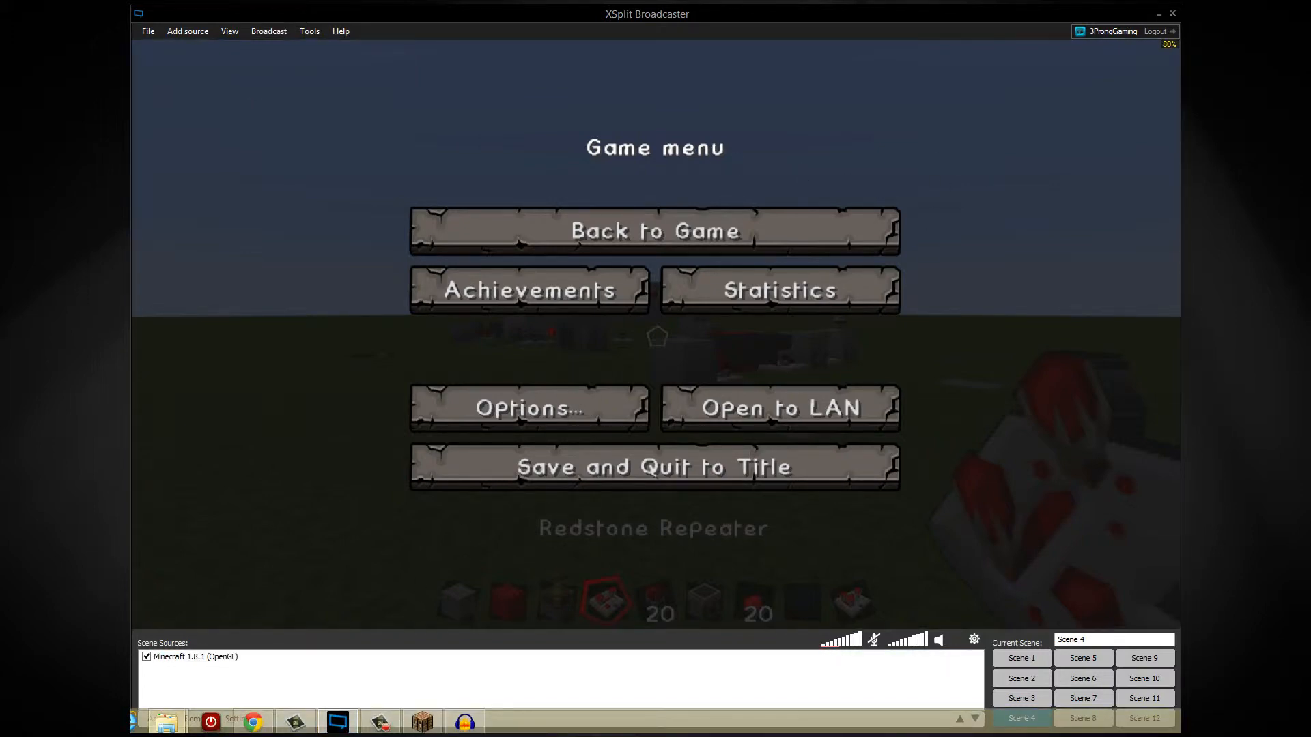
mouse_move(166, 723)
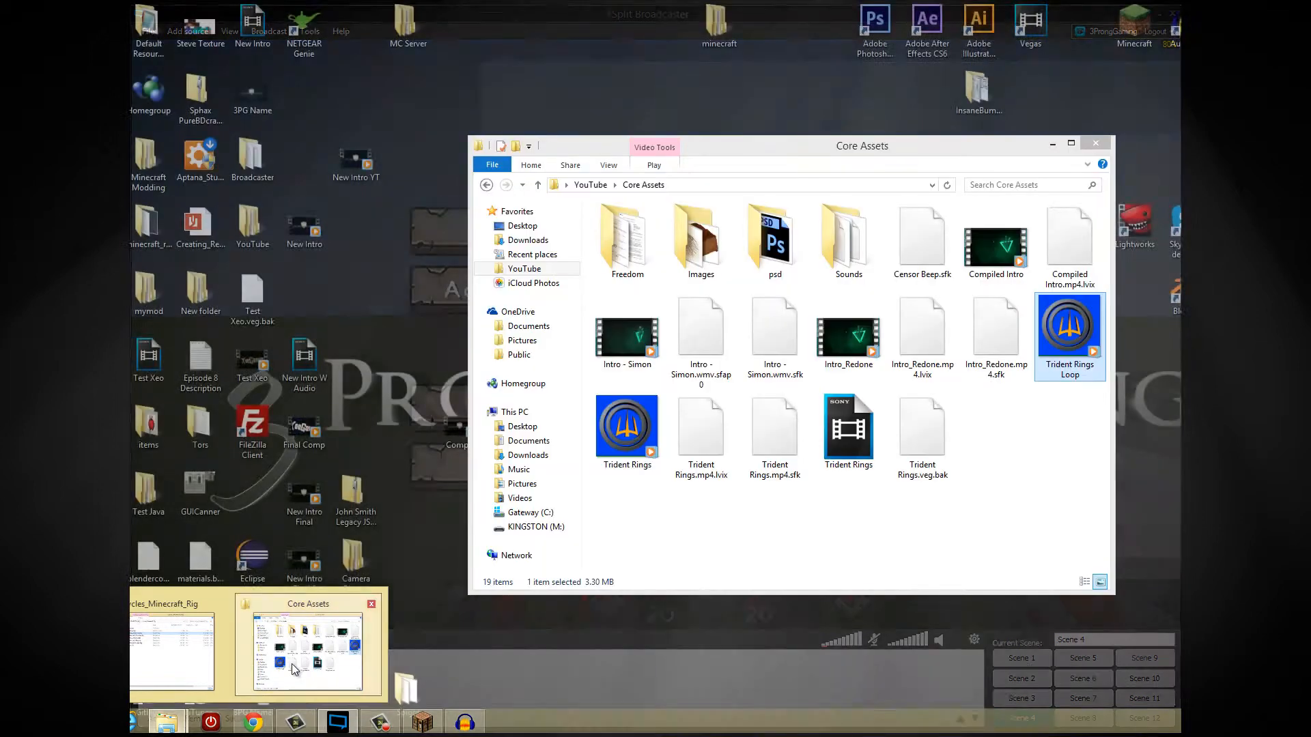
click(319, 641)
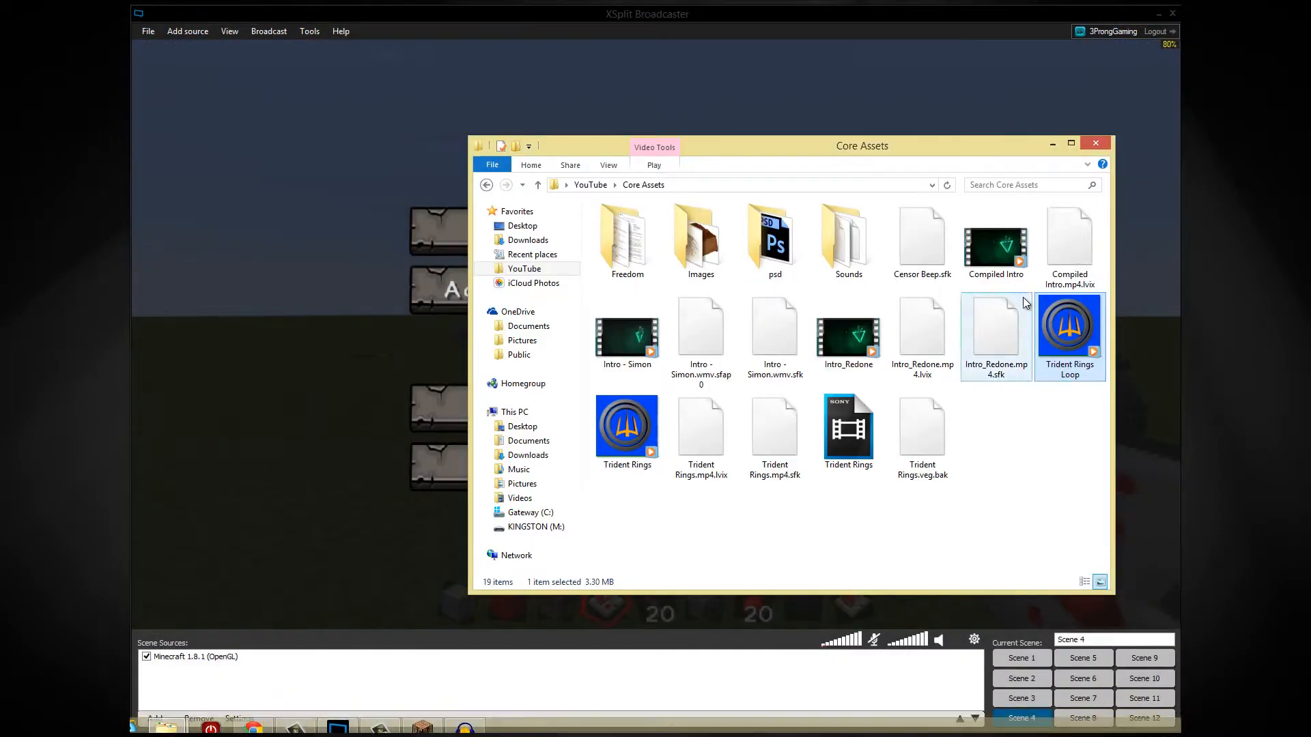
drag(389, 355, 389, 351)
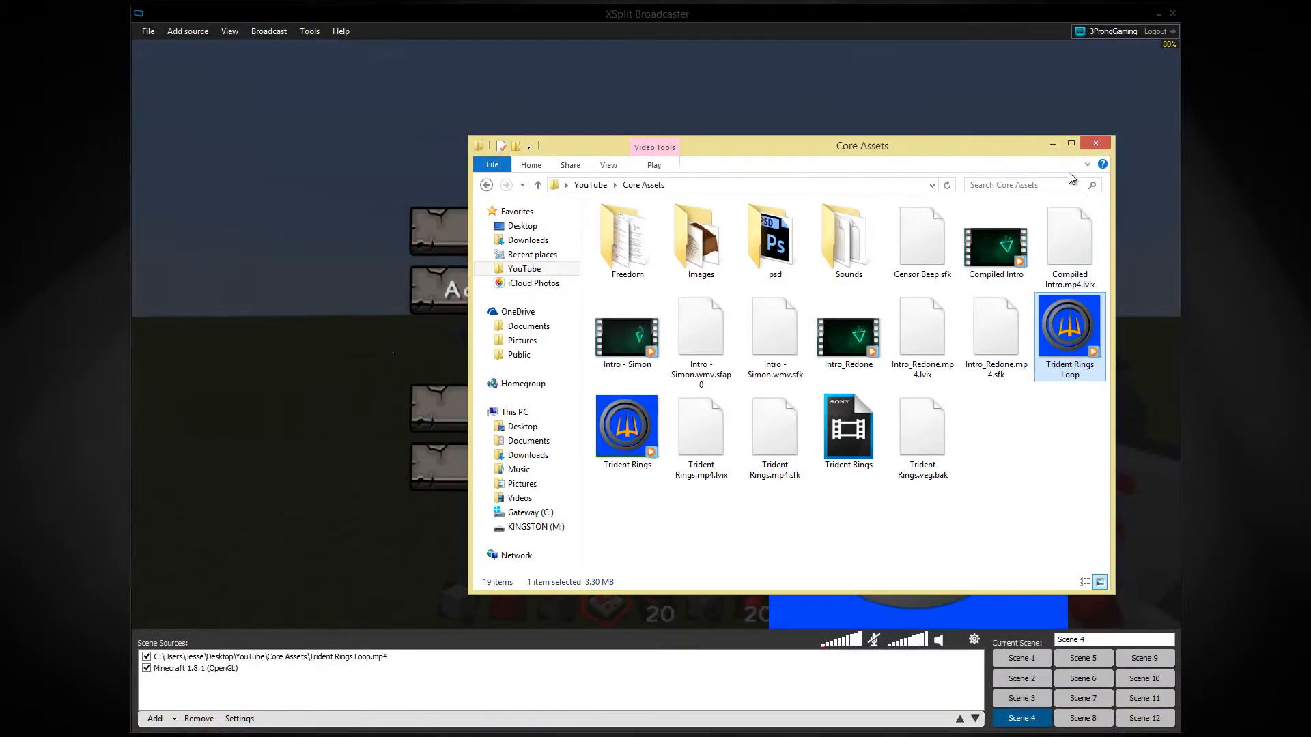
click(1053, 144)
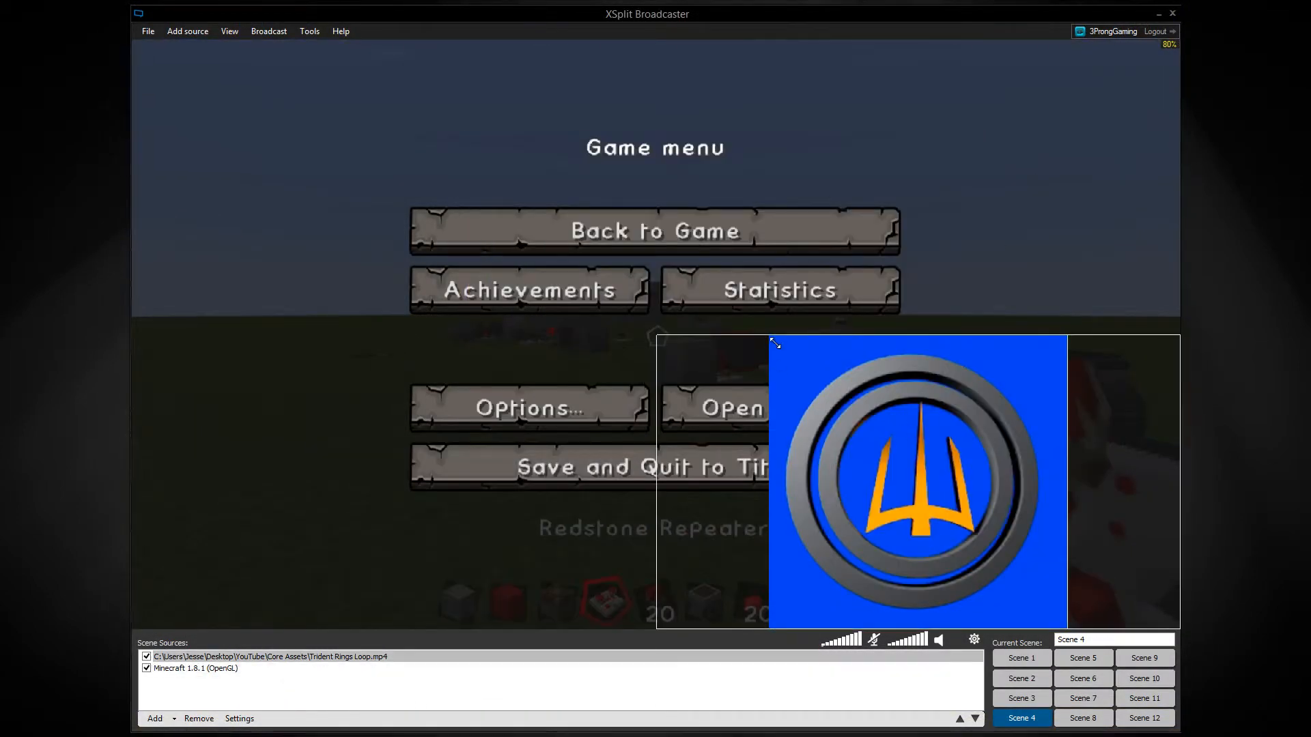
drag(769, 336, 1086, 546)
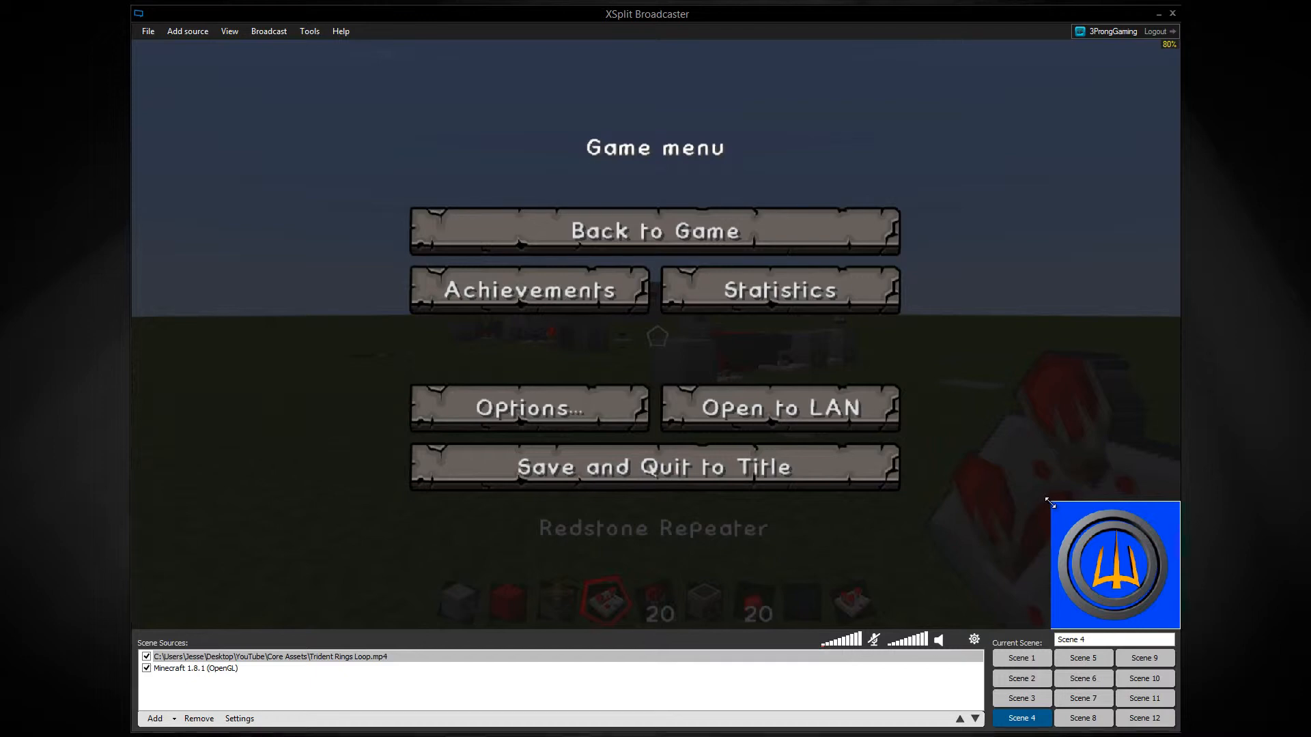
drag(1050, 503, 1069, 526)
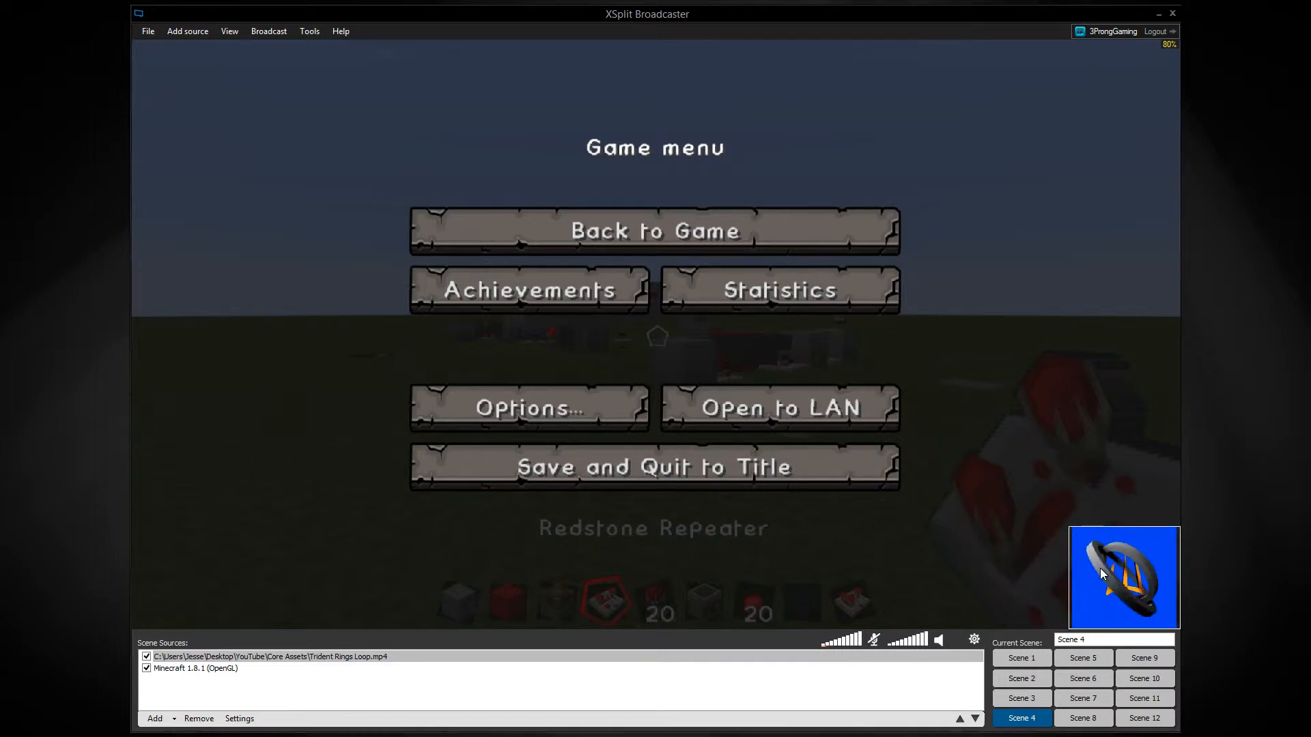
Set the Trident Rings Loop video to Loop when finished, and review its available cue point actions.
right_click(1100, 569)
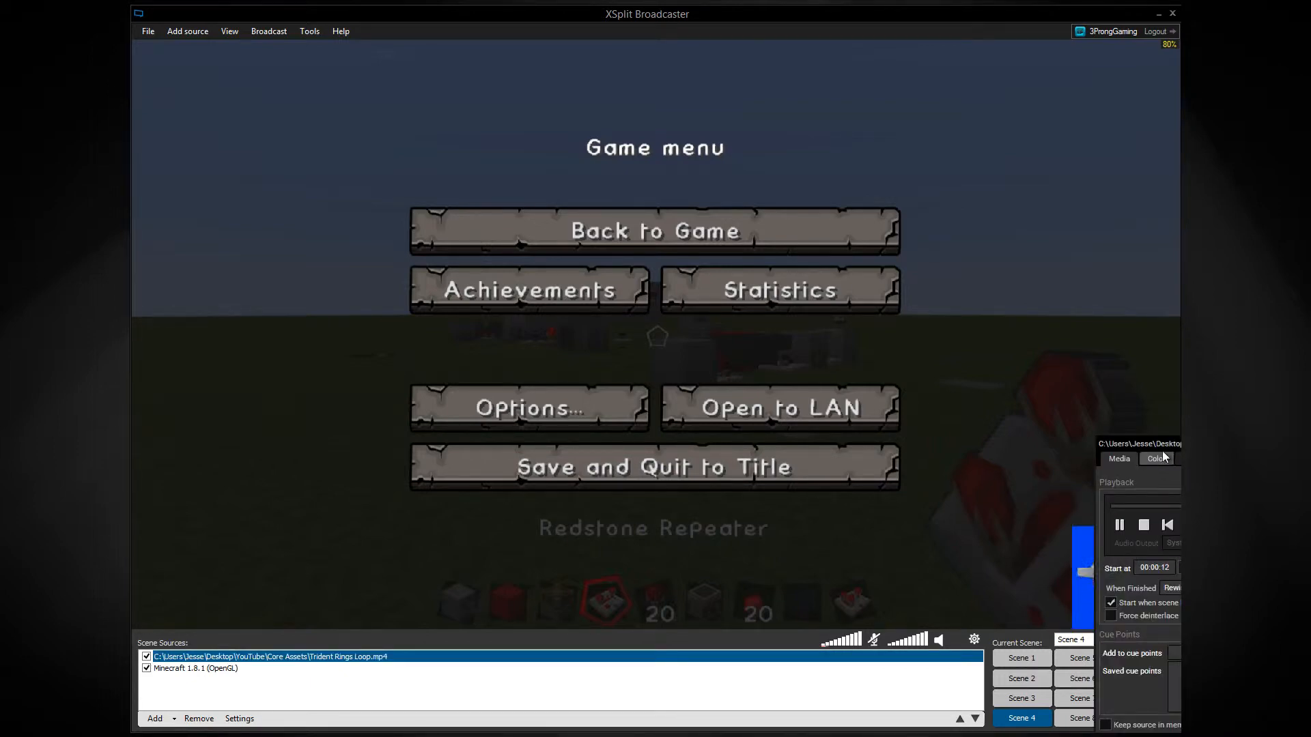
drag(1160, 447, 547, 236)
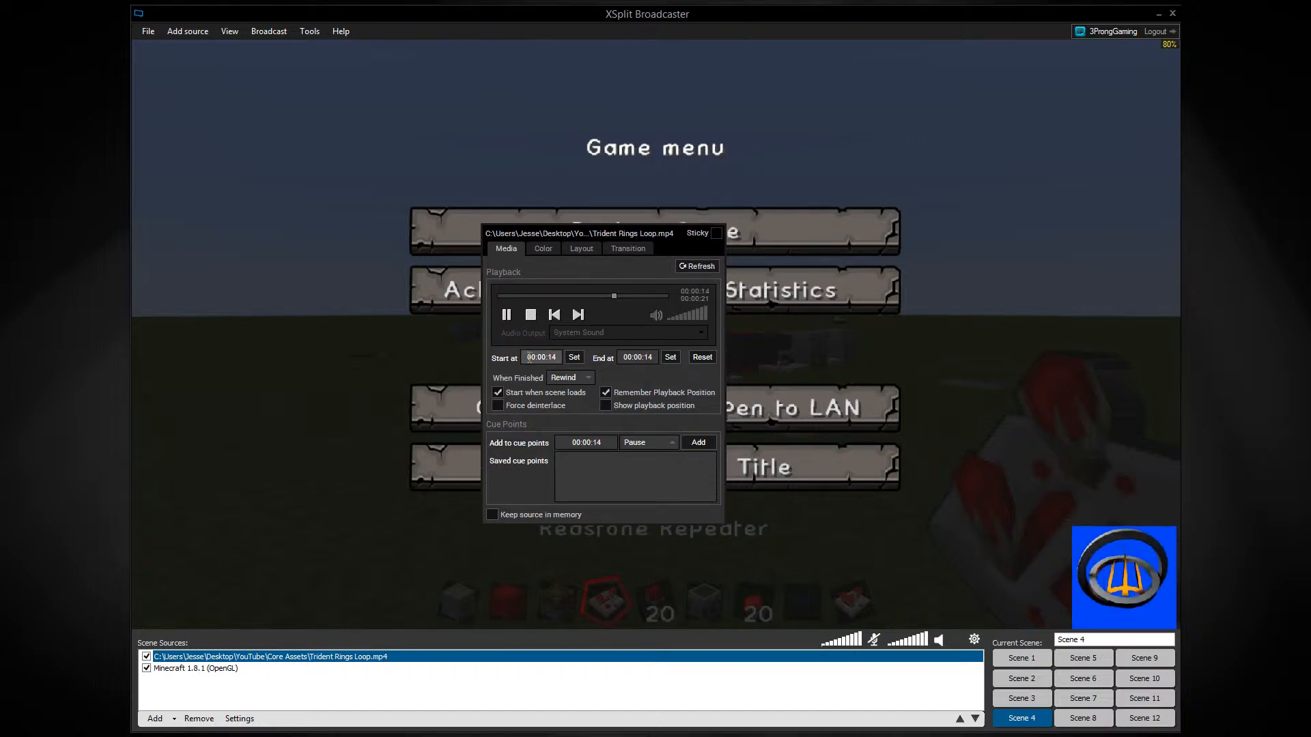
click(570, 378)
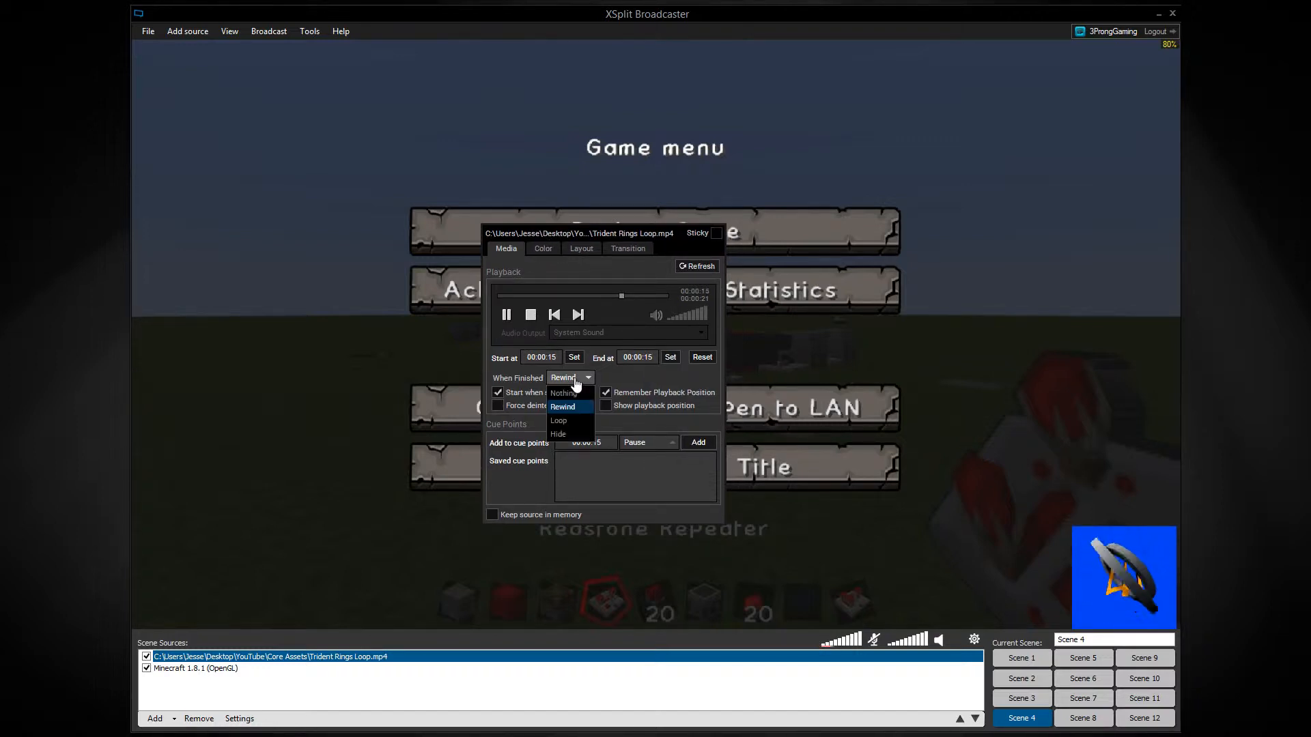
click(580, 421)
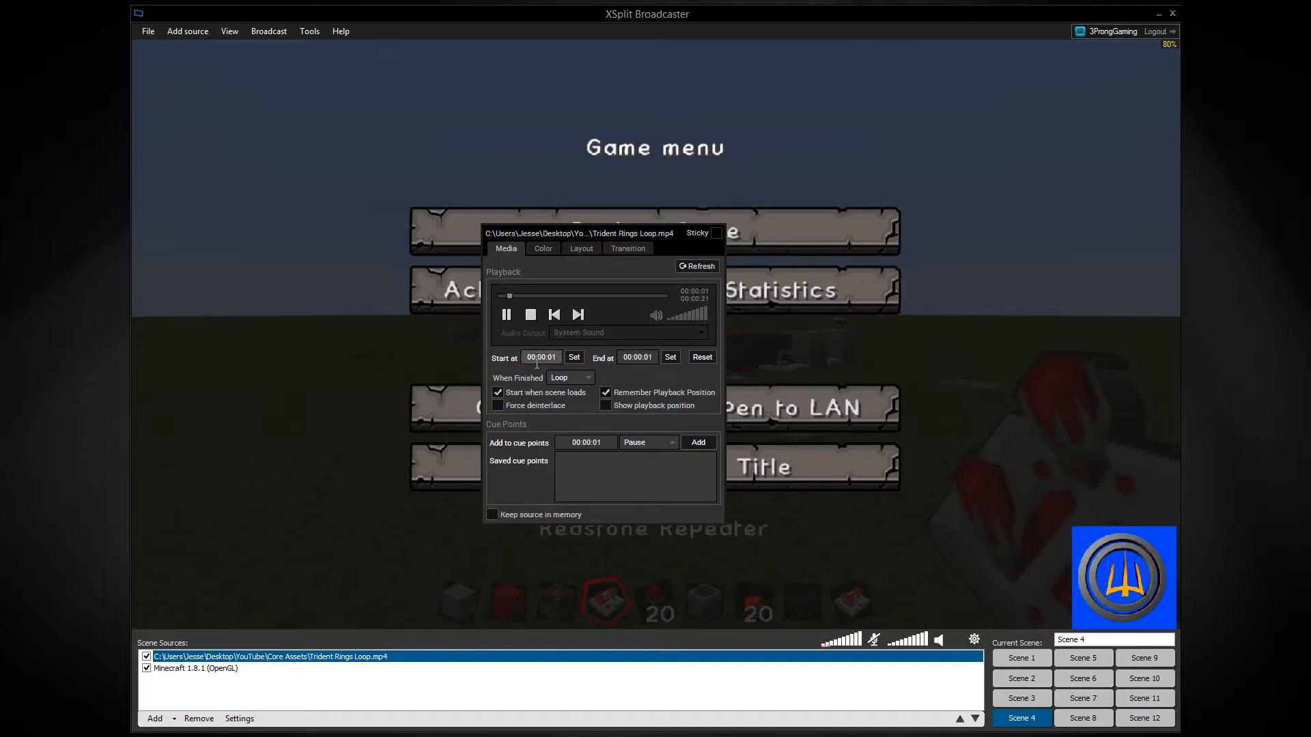
click(574, 381)
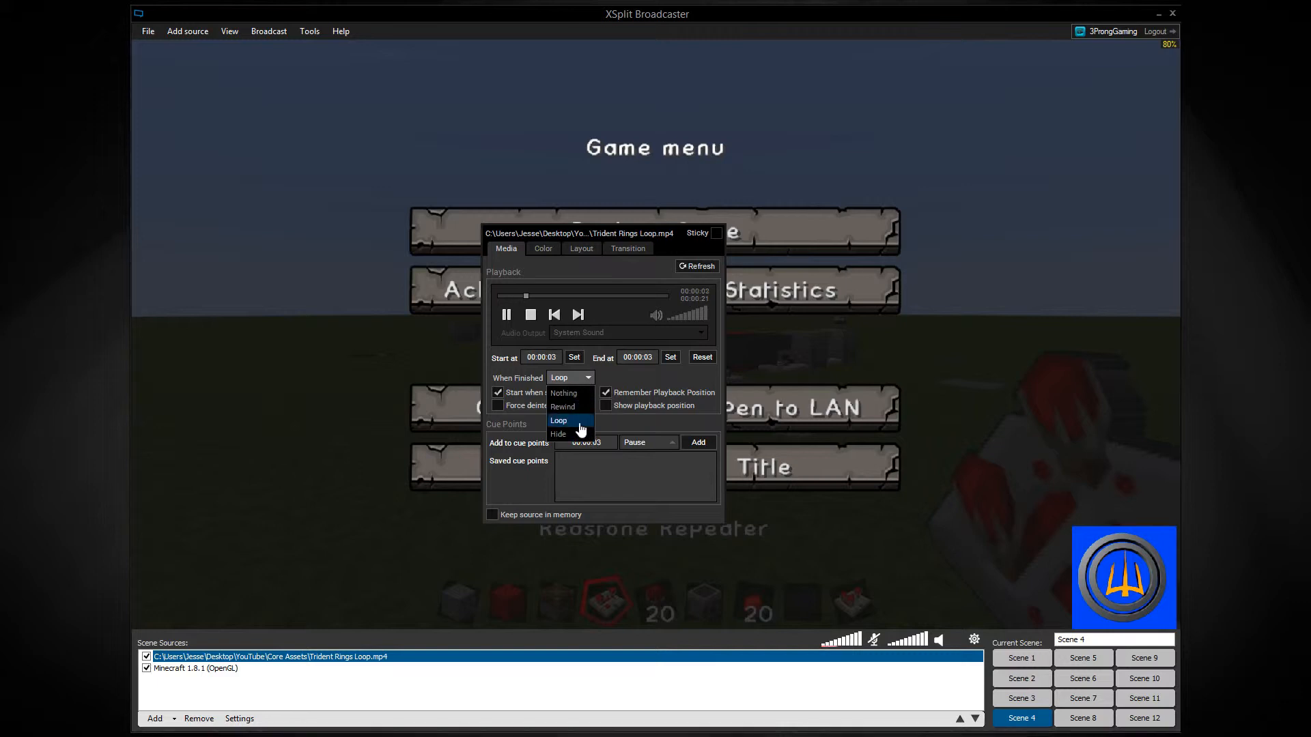
click(613, 378)
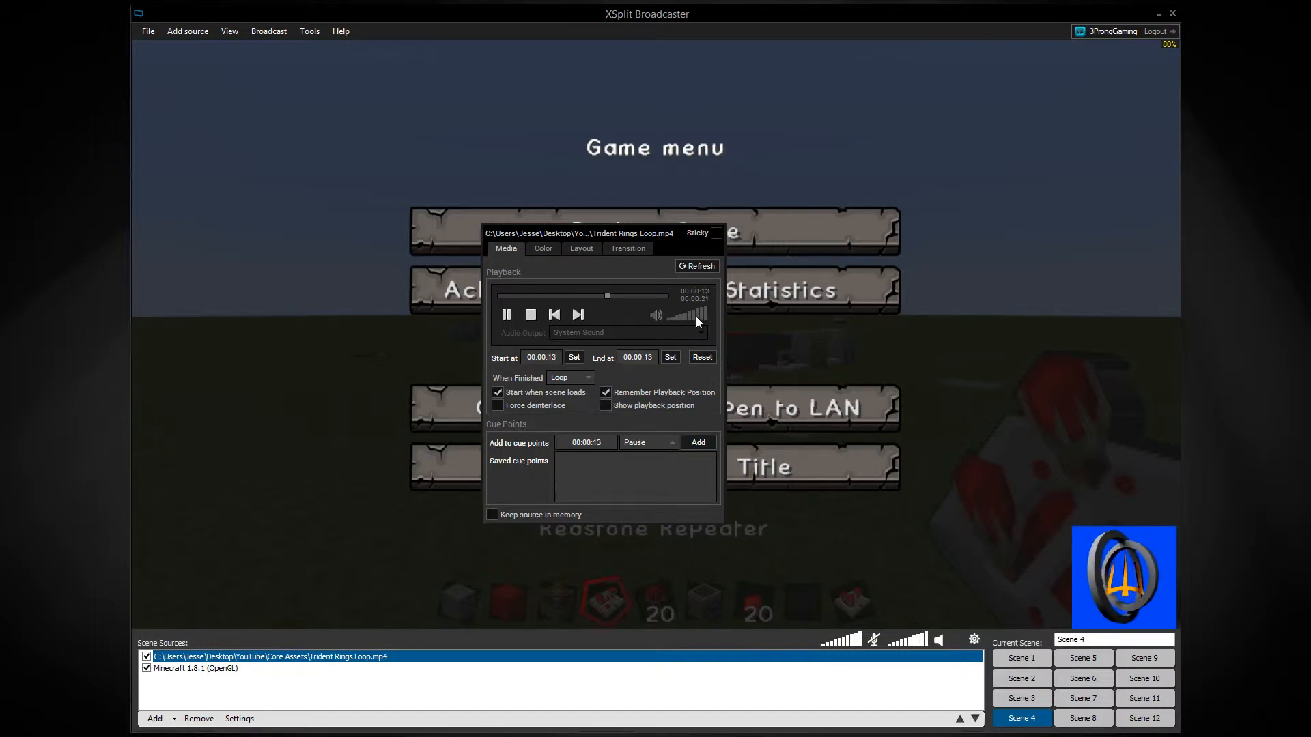
click(669, 444)
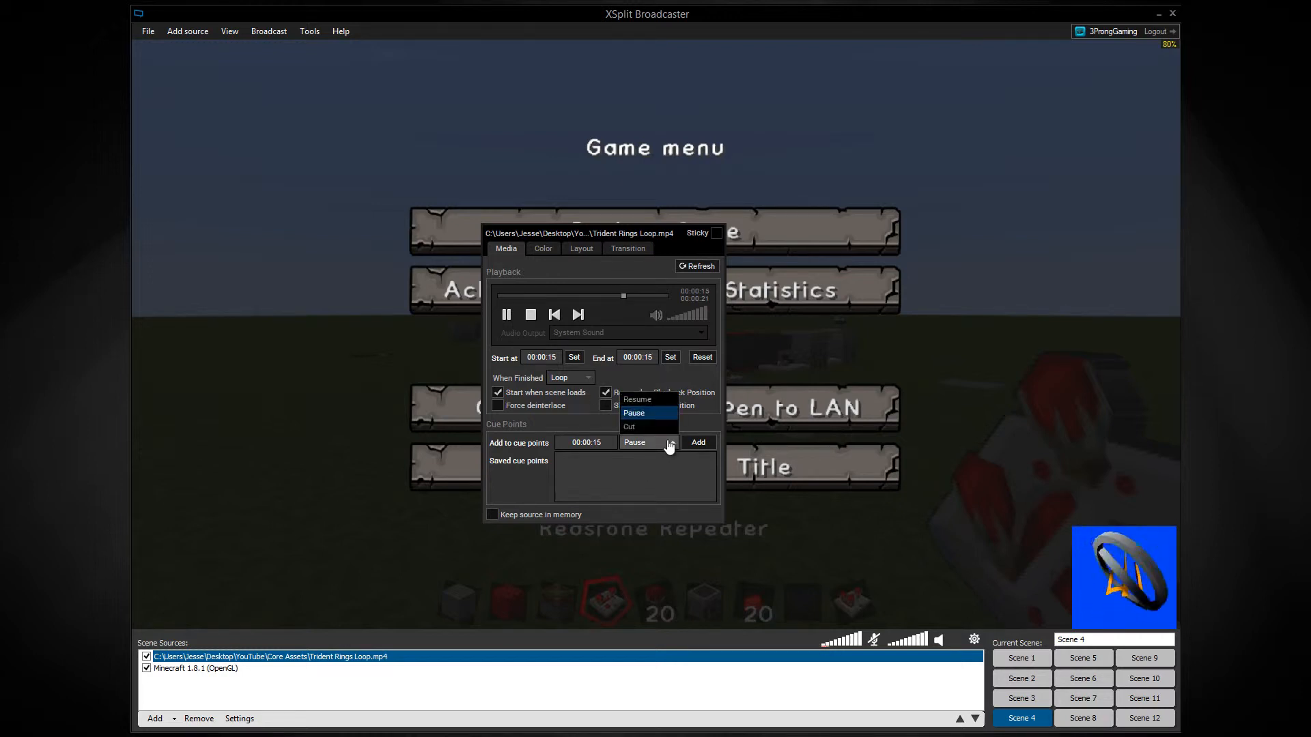
click(624, 413)
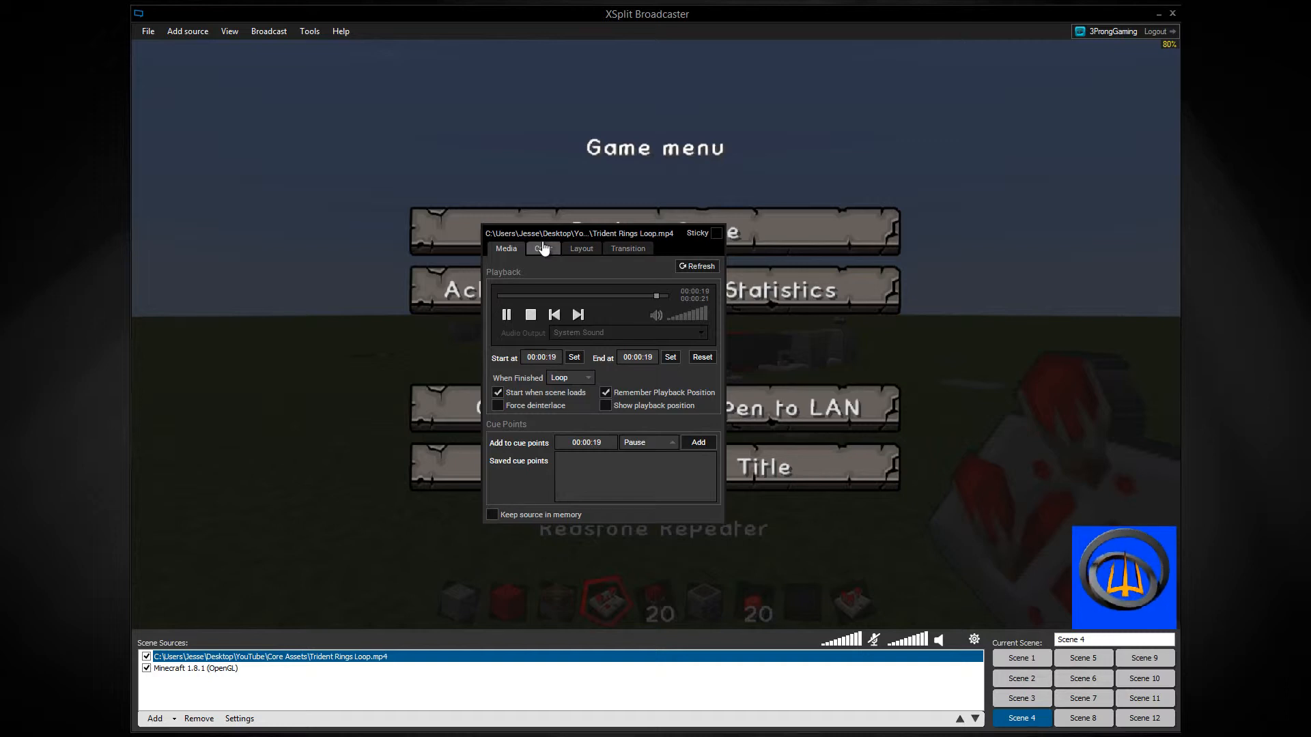
click(807, 402)
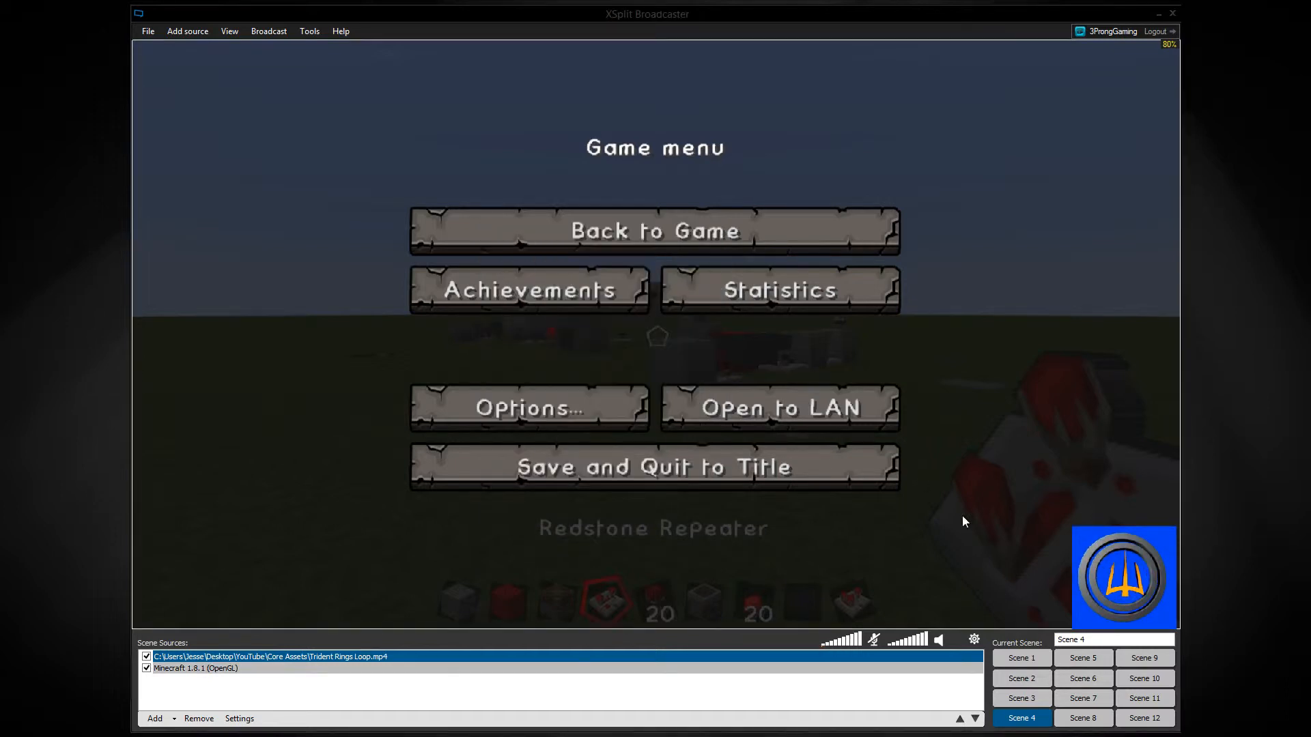
Reopen the Trident Rings Loop source settings, move them over the middle of the canvas, and make the window sticky.
click(1093, 548)
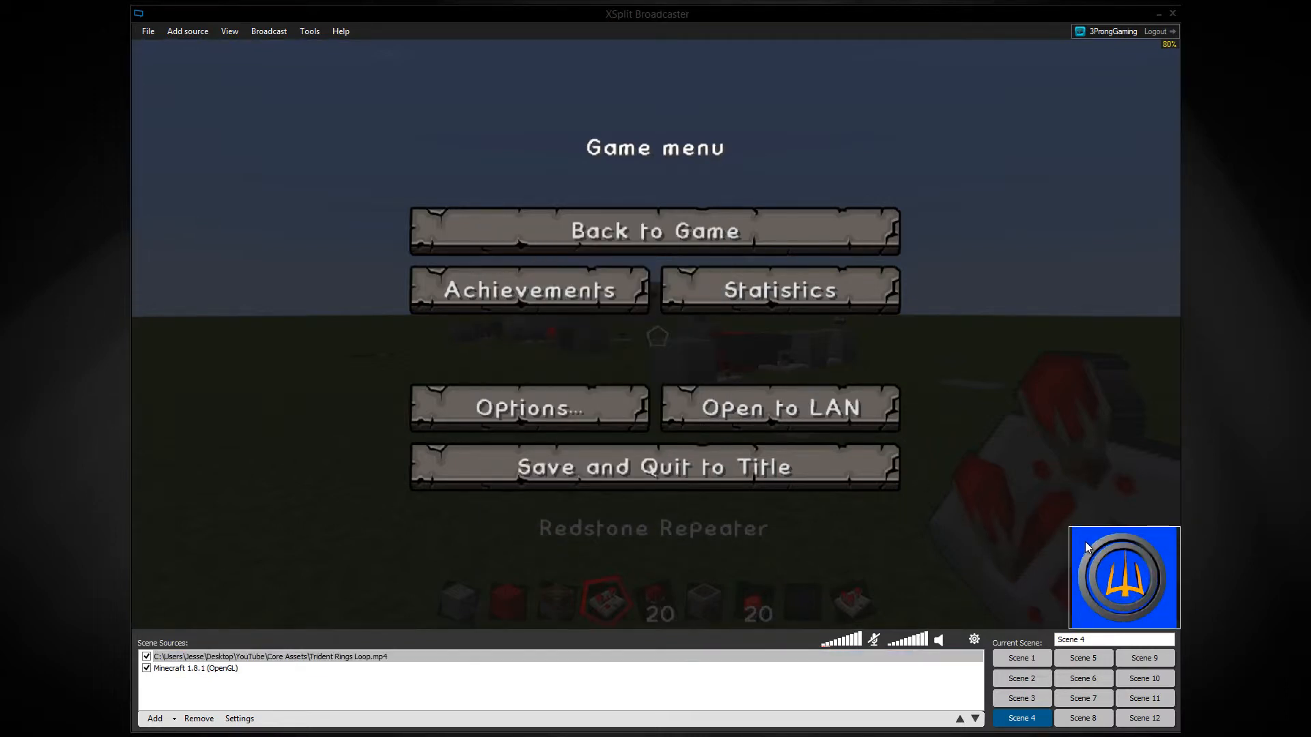
right_click(1085, 546)
drag(1133, 445, 520, 211)
click(606, 204)
click(853, 296)
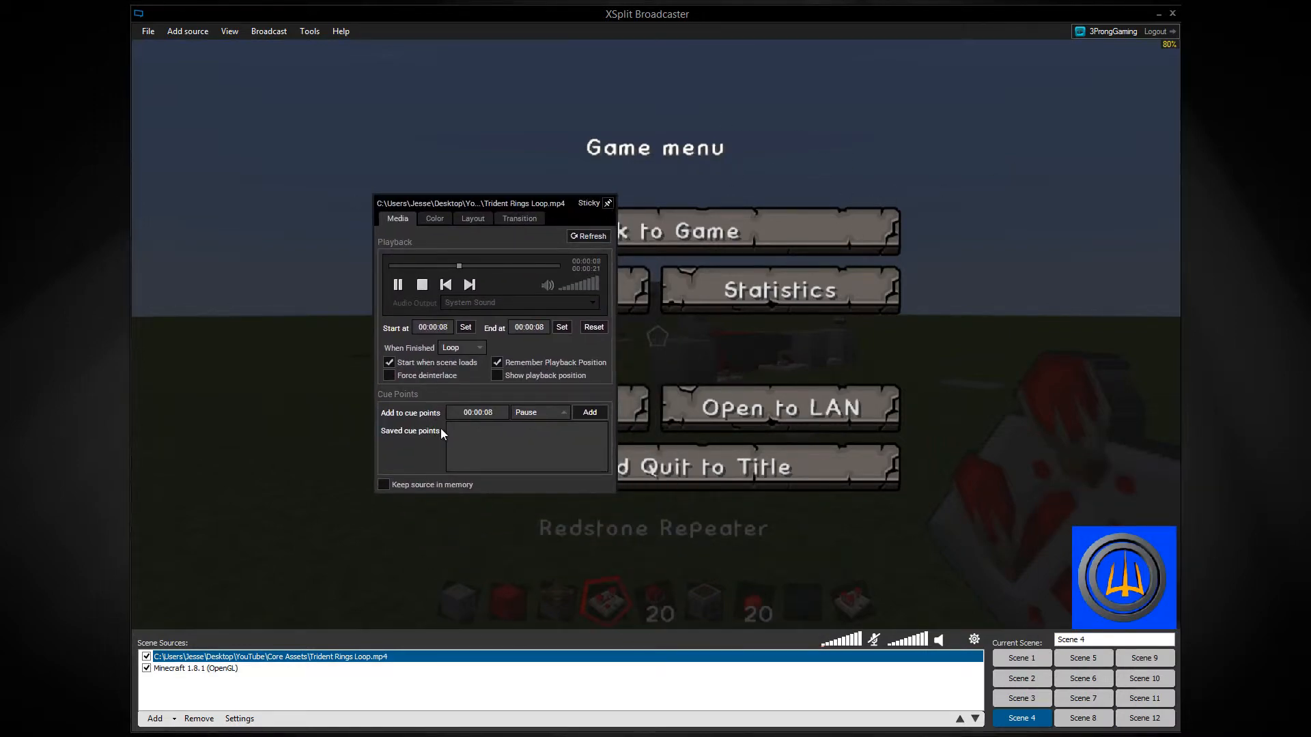
Apply Chroma Key to the Trident Rings Loop video with Legacy Mode off, Blue as key color and High anti-aliasing.
click(436, 218)
click(391, 358)
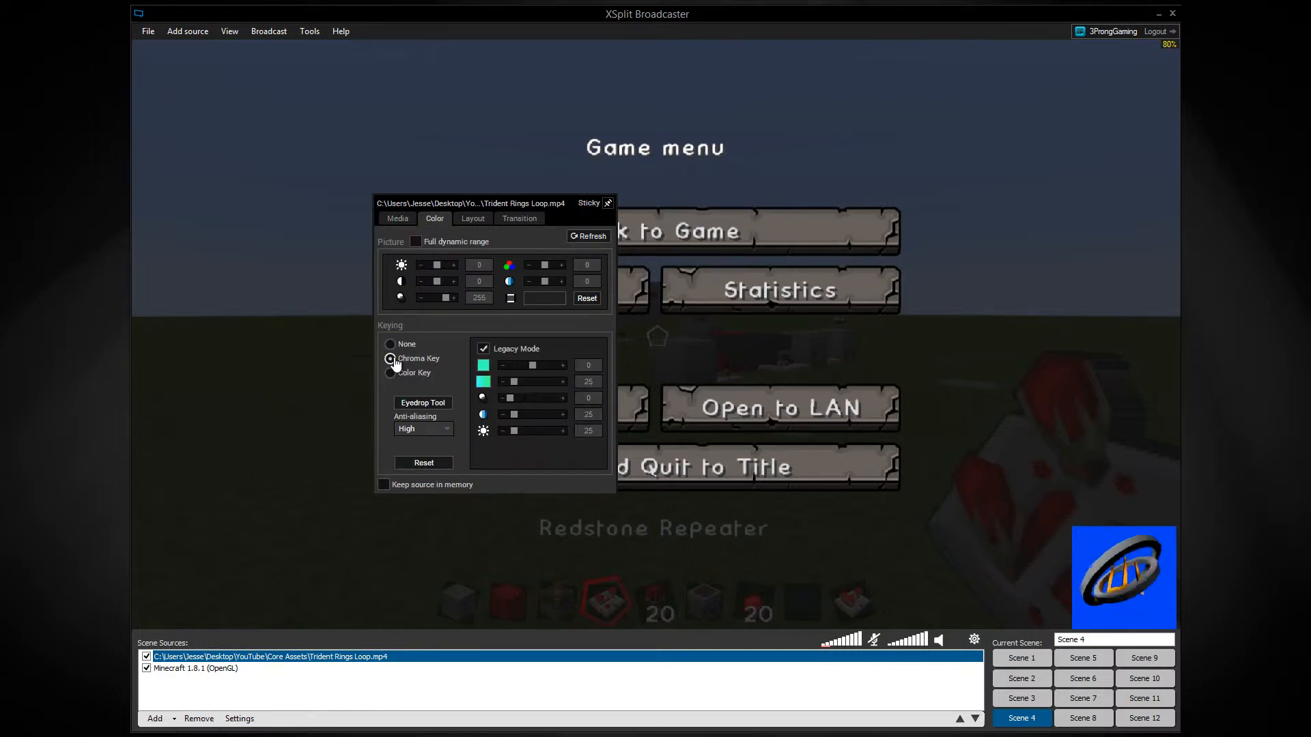
click(483, 348)
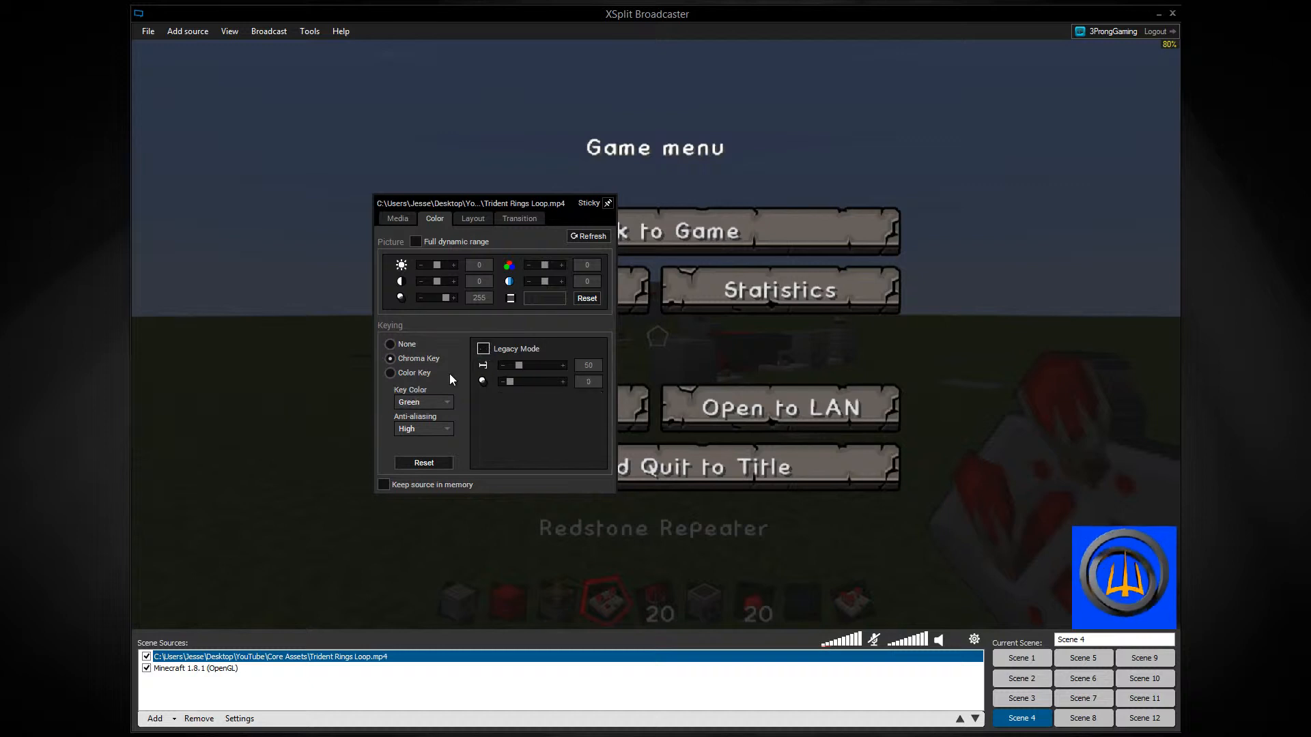
click(437, 403)
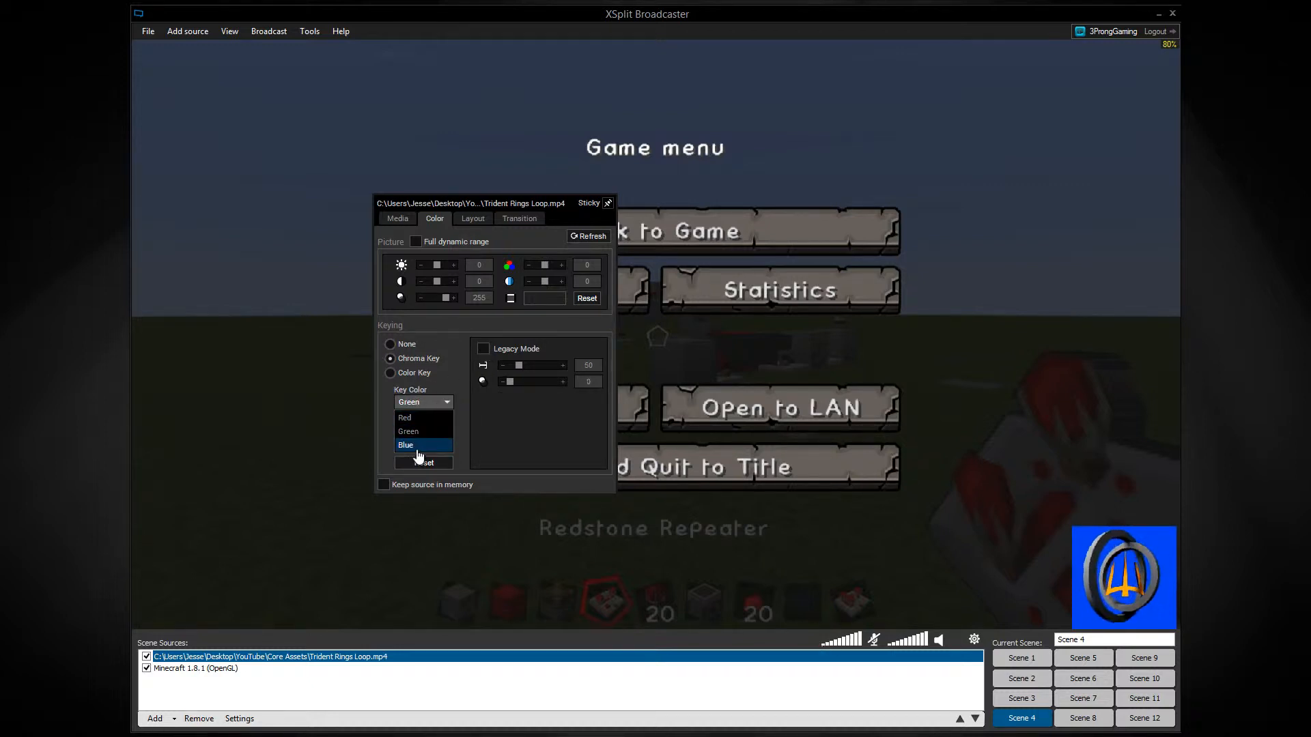
click(419, 449)
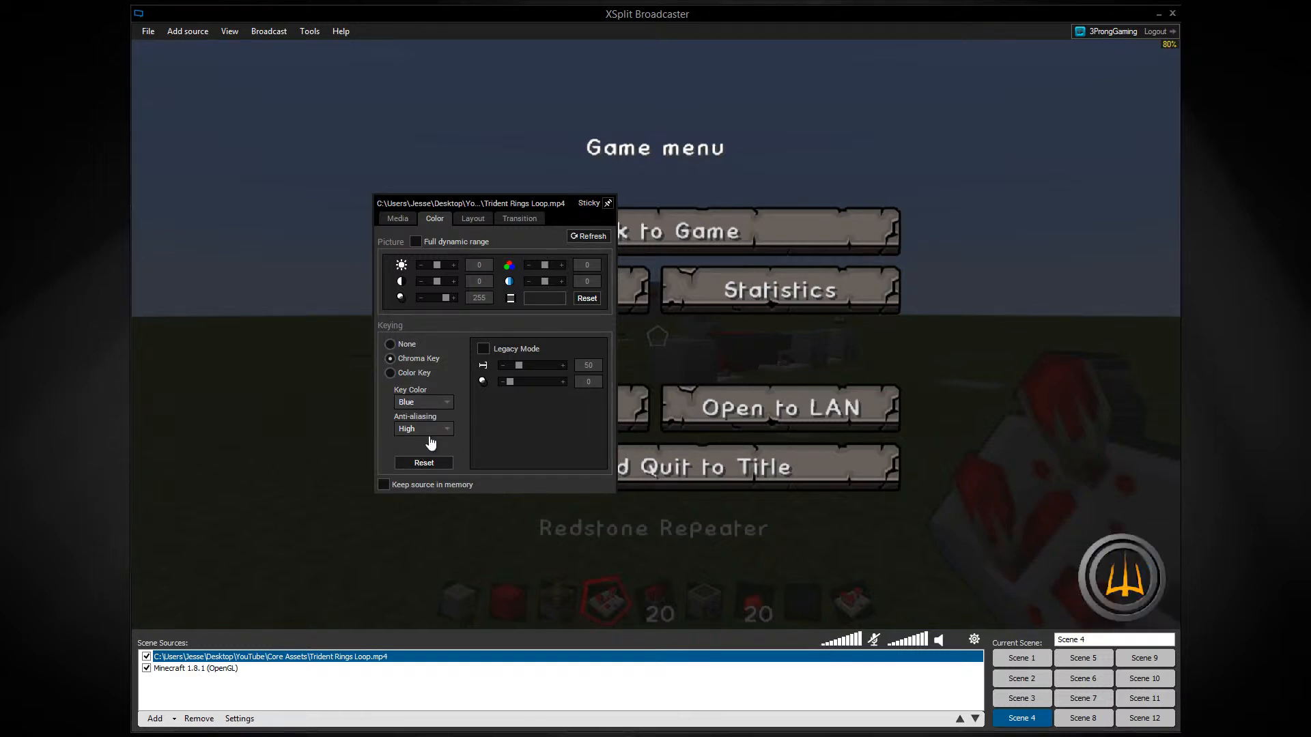
click(429, 430)
click(431, 431)
Try Legacy Mode chroma keying by sampling the video's blue background with the Eyedrop Tool, and turn Legacy Mode off again.
click(483, 350)
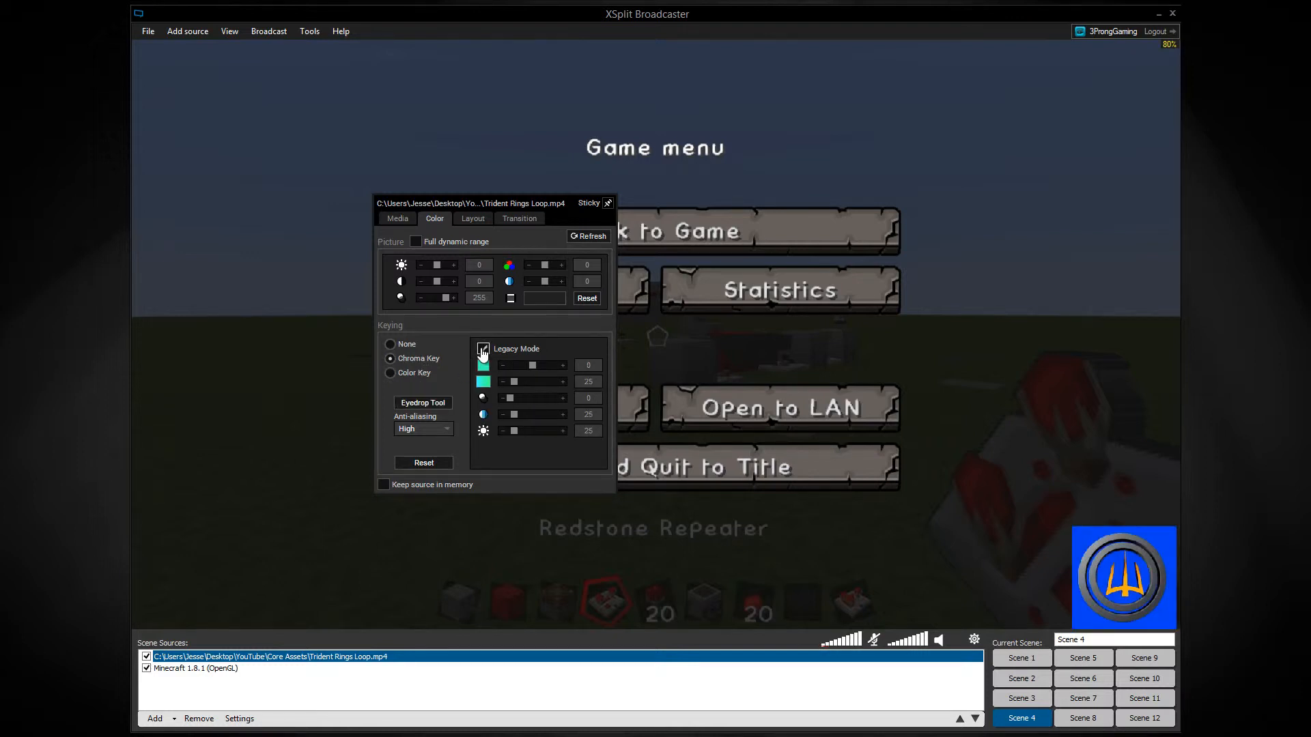
click(436, 403)
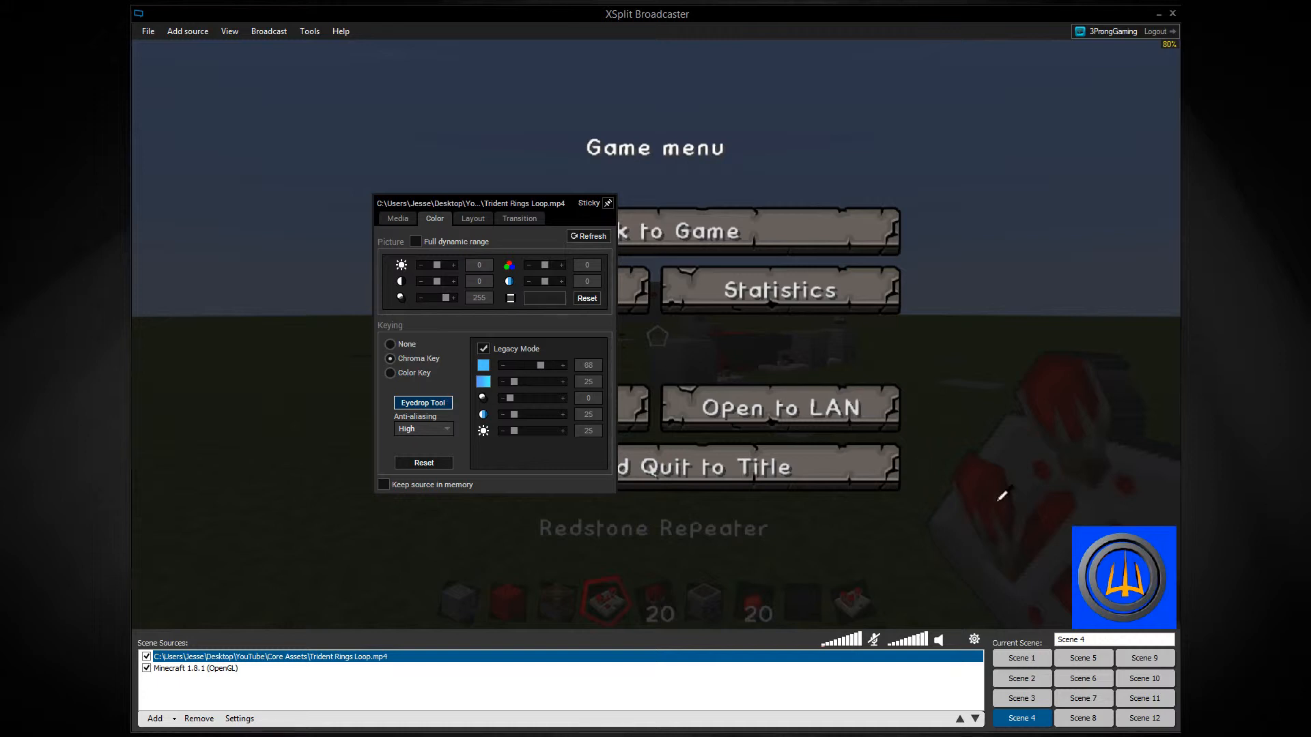
click(1081, 534)
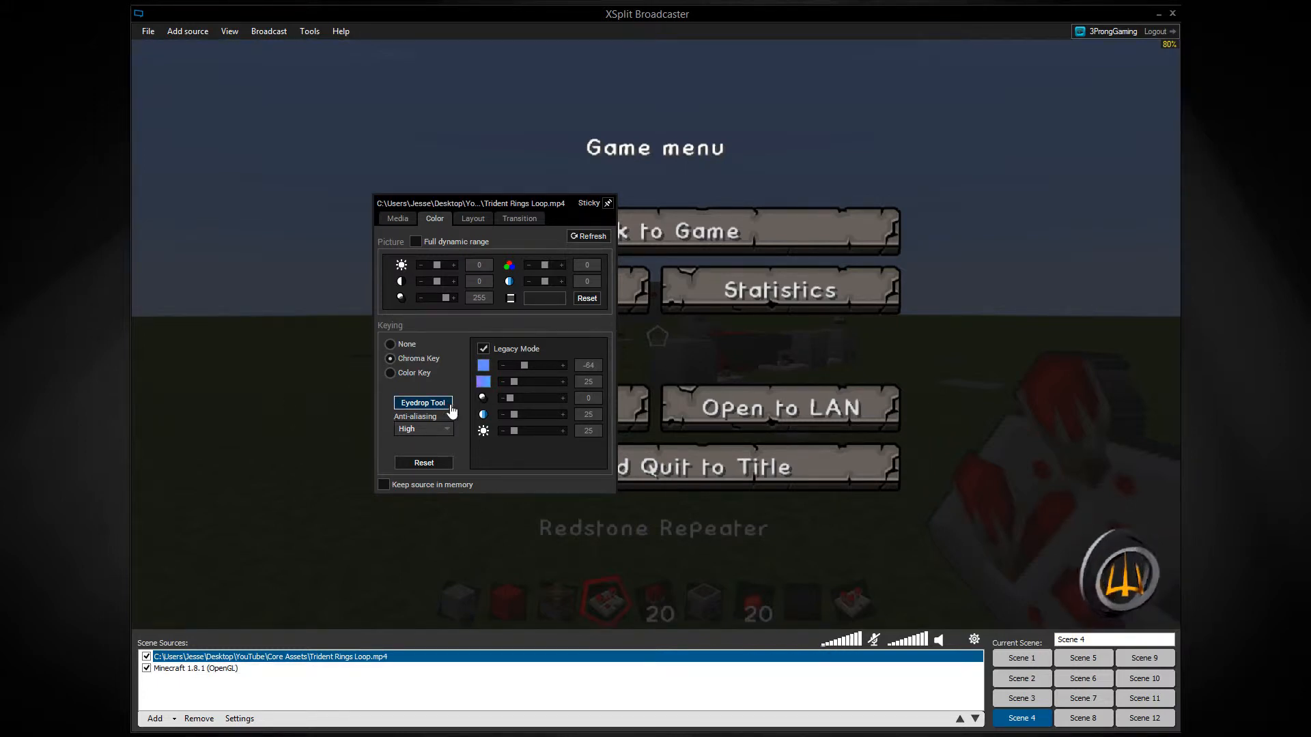
click(483, 349)
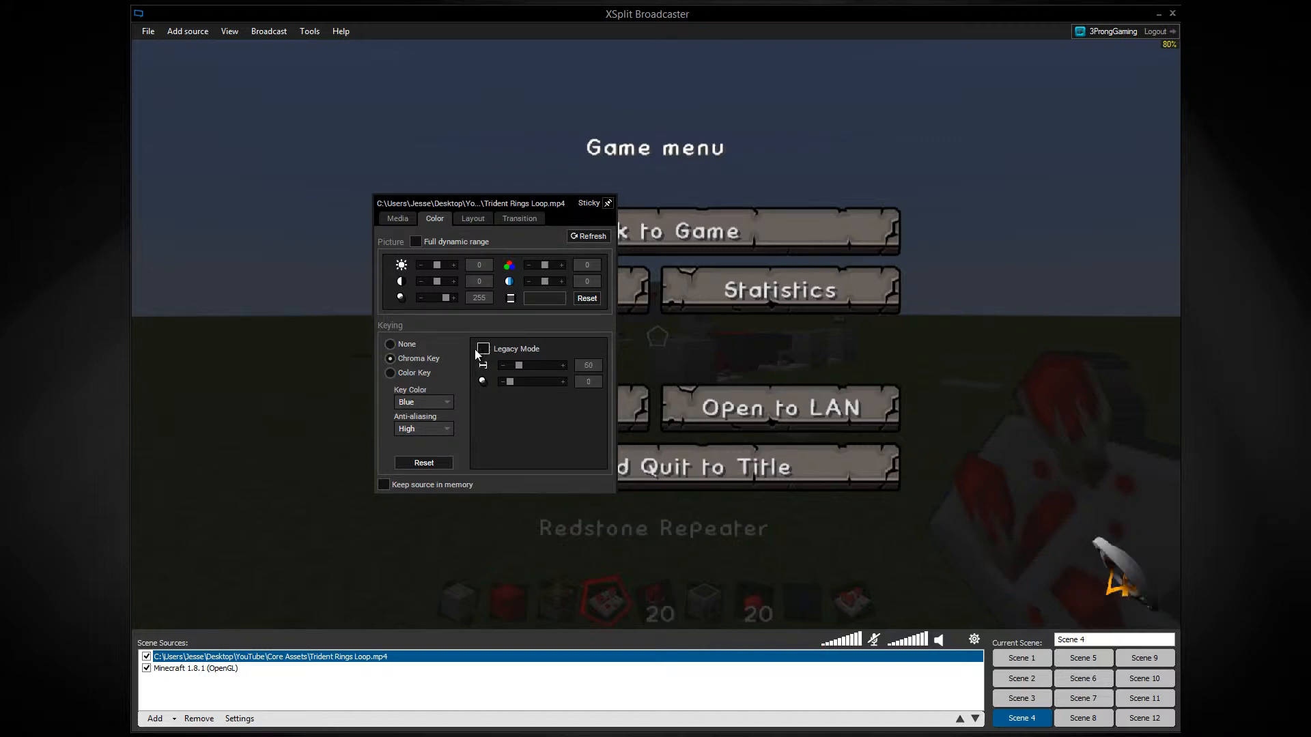
Try Color Key on the video by sampling its blue background and raising the green and blue values to 255.
click(413, 373)
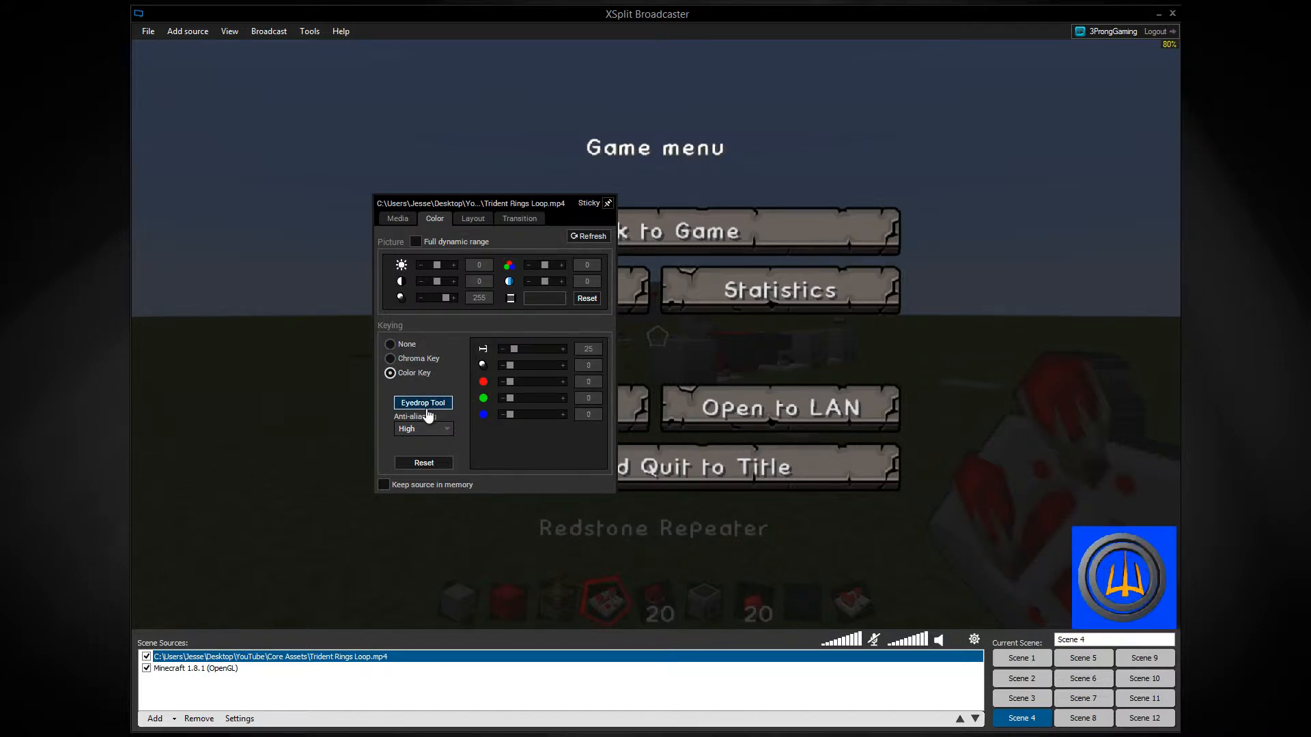
click(1127, 529)
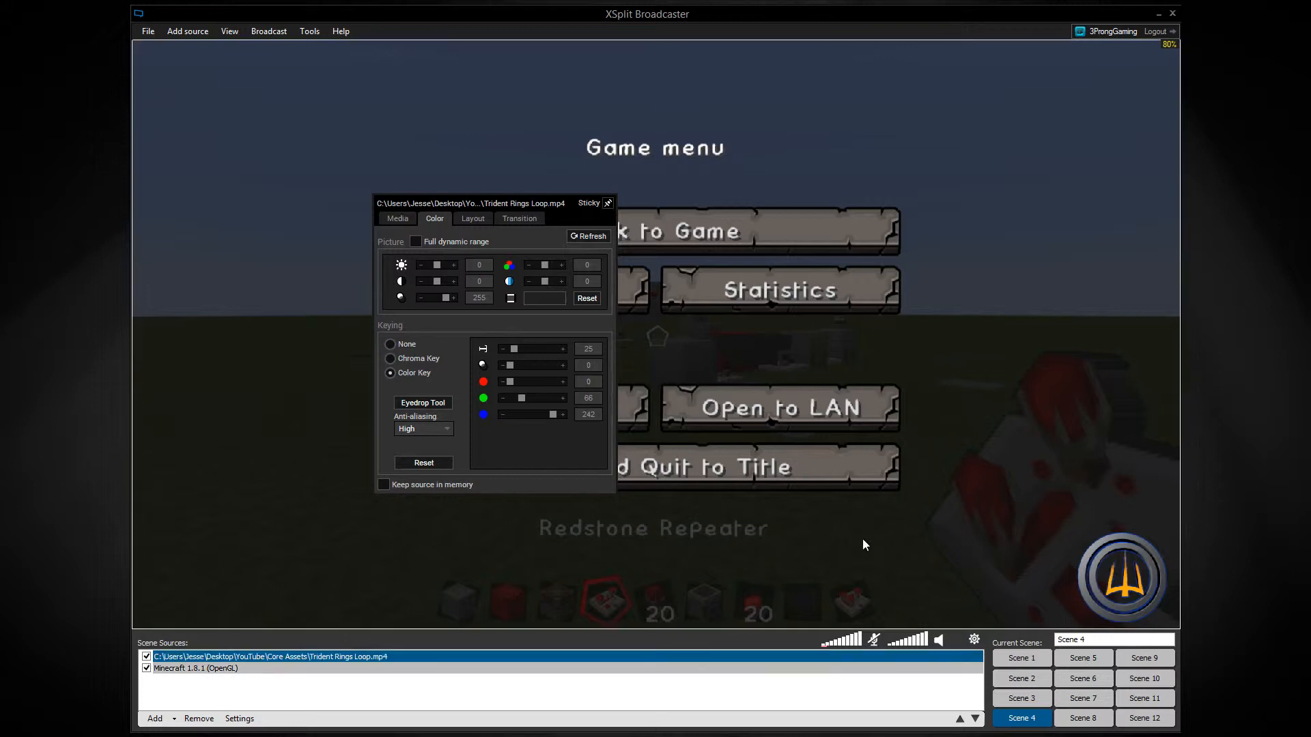
drag(553, 415, 611, 404)
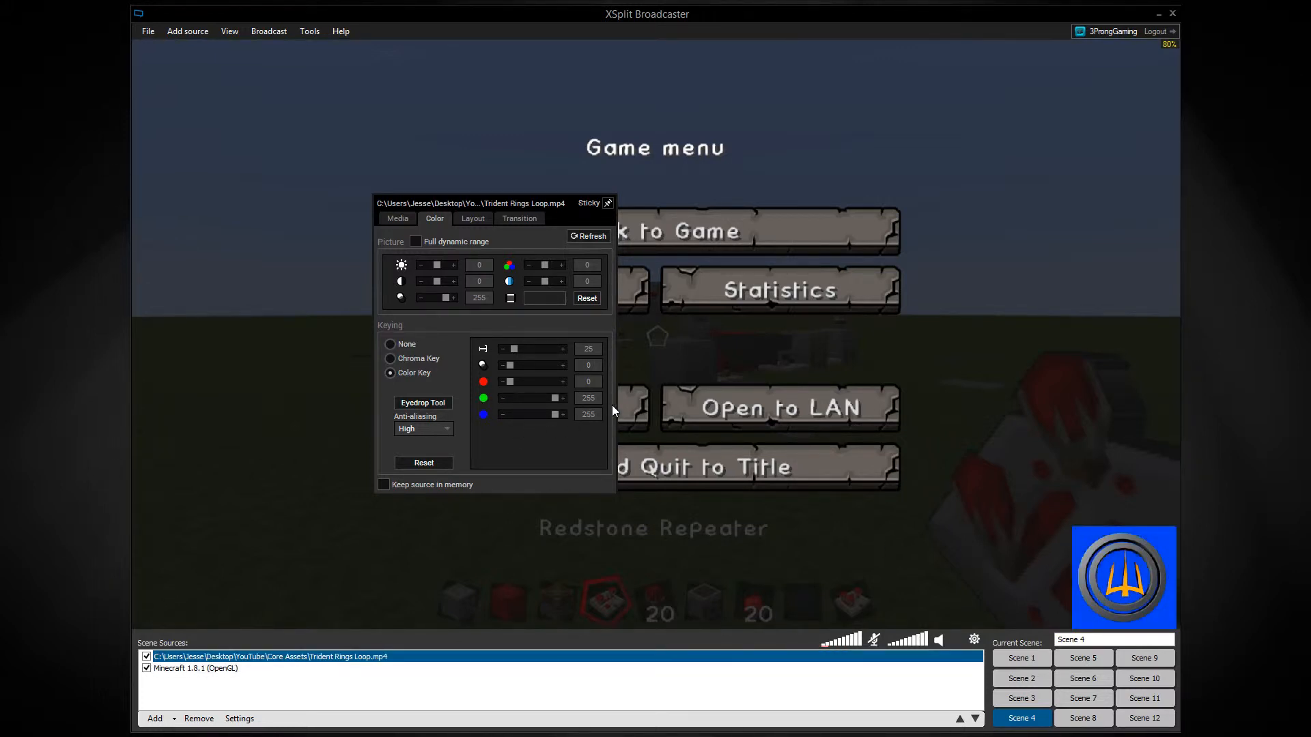
Switch the video's keying back to Chroma Key, keeping Blue as the key color.
click(418, 359)
click(422, 409)
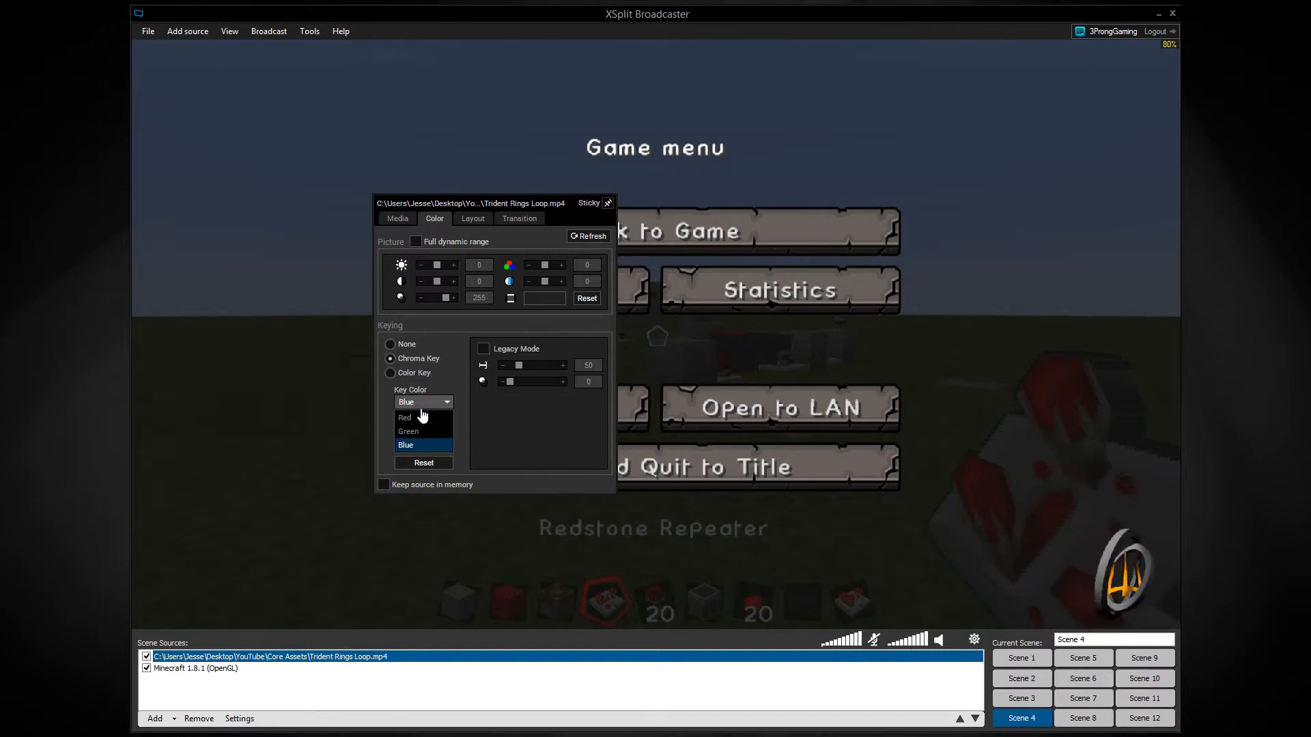
click(422, 409)
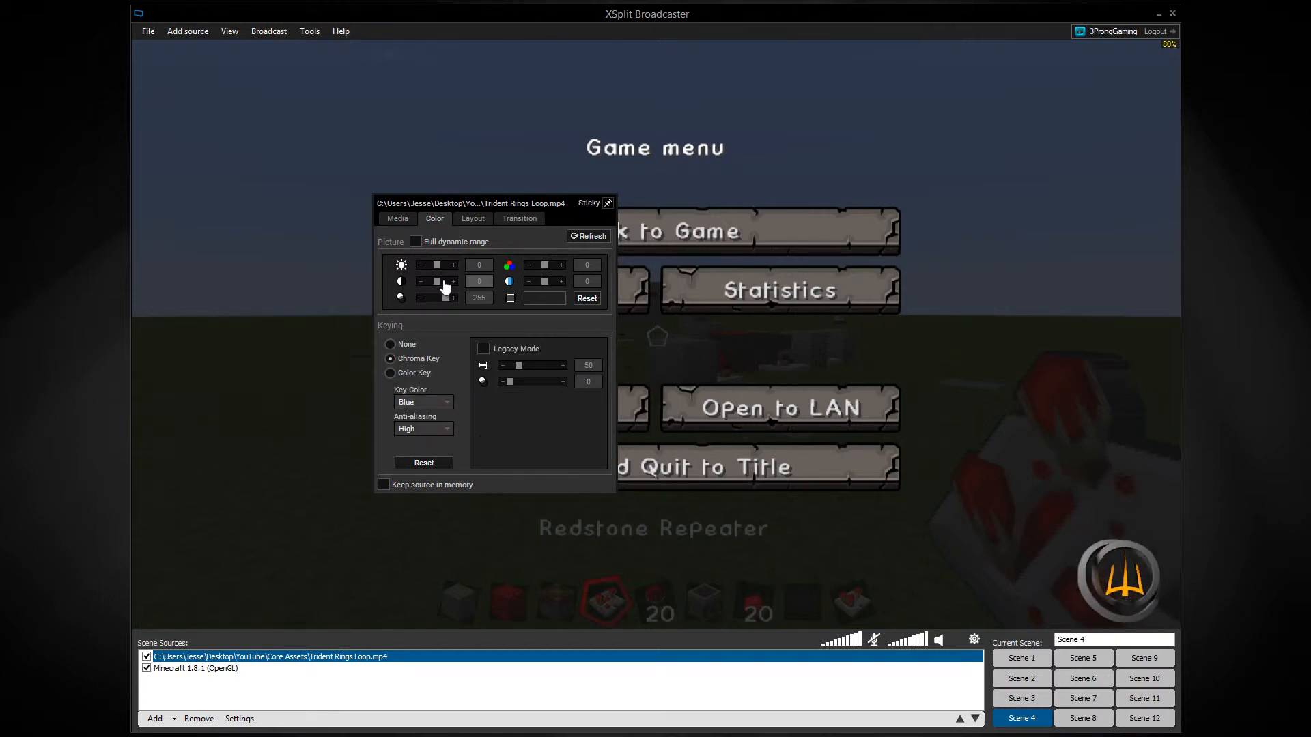
Reset the Trident Rings Loop video's trial picture adjustments and lower its opacity to 29.
drag(446, 298, 432, 305)
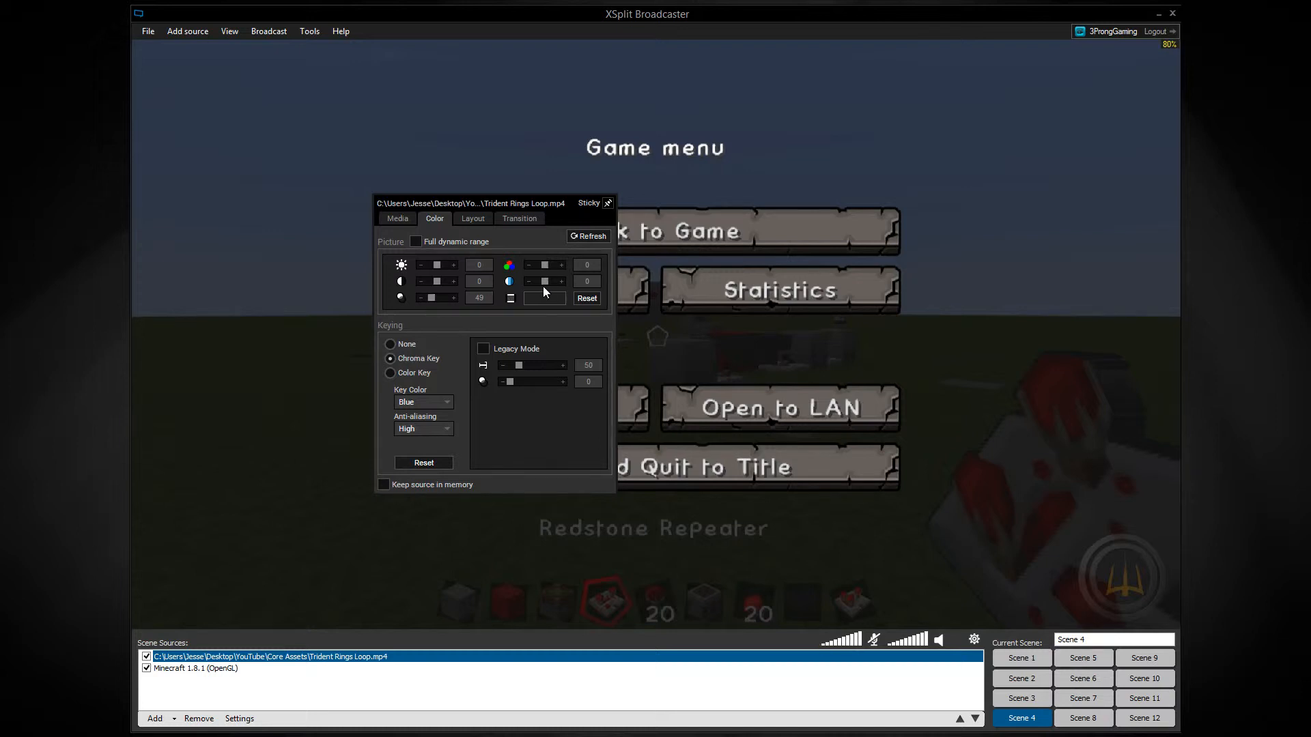
drag(545, 282, 536, 281)
click(576, 300)
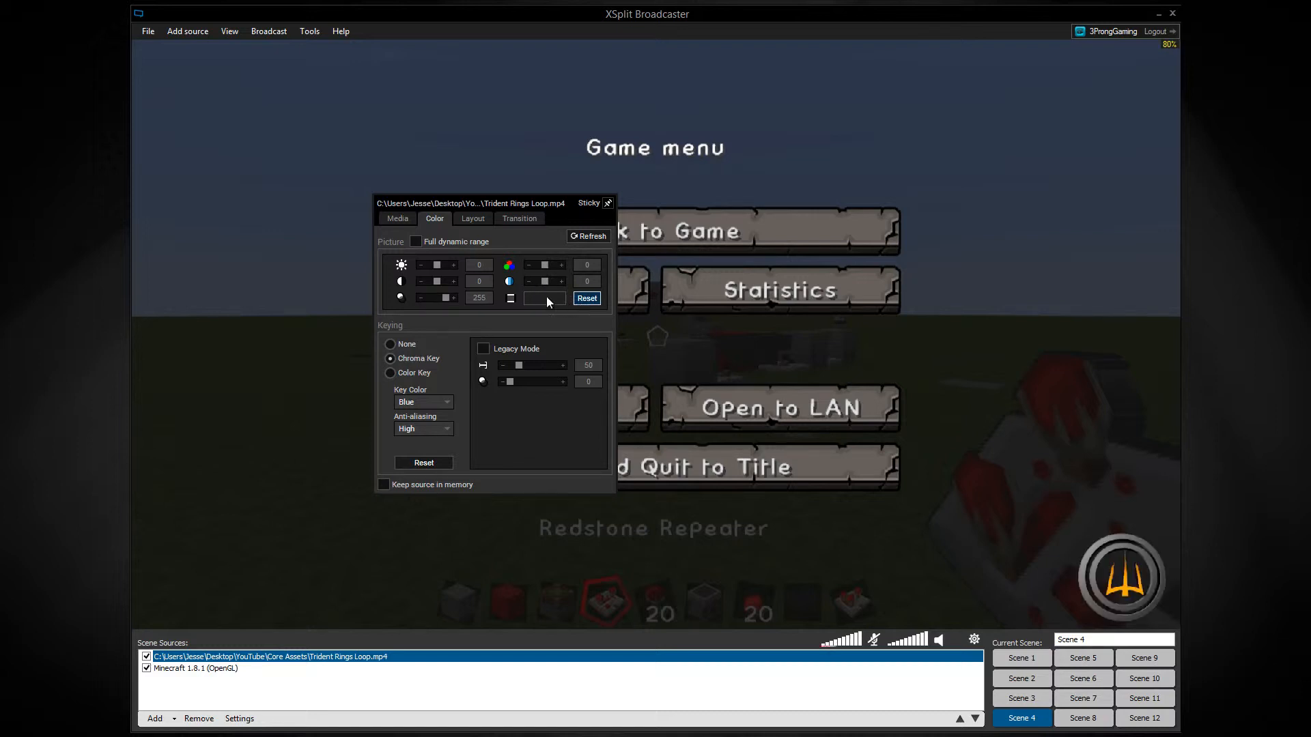
drag(449, 306, 431, 306)
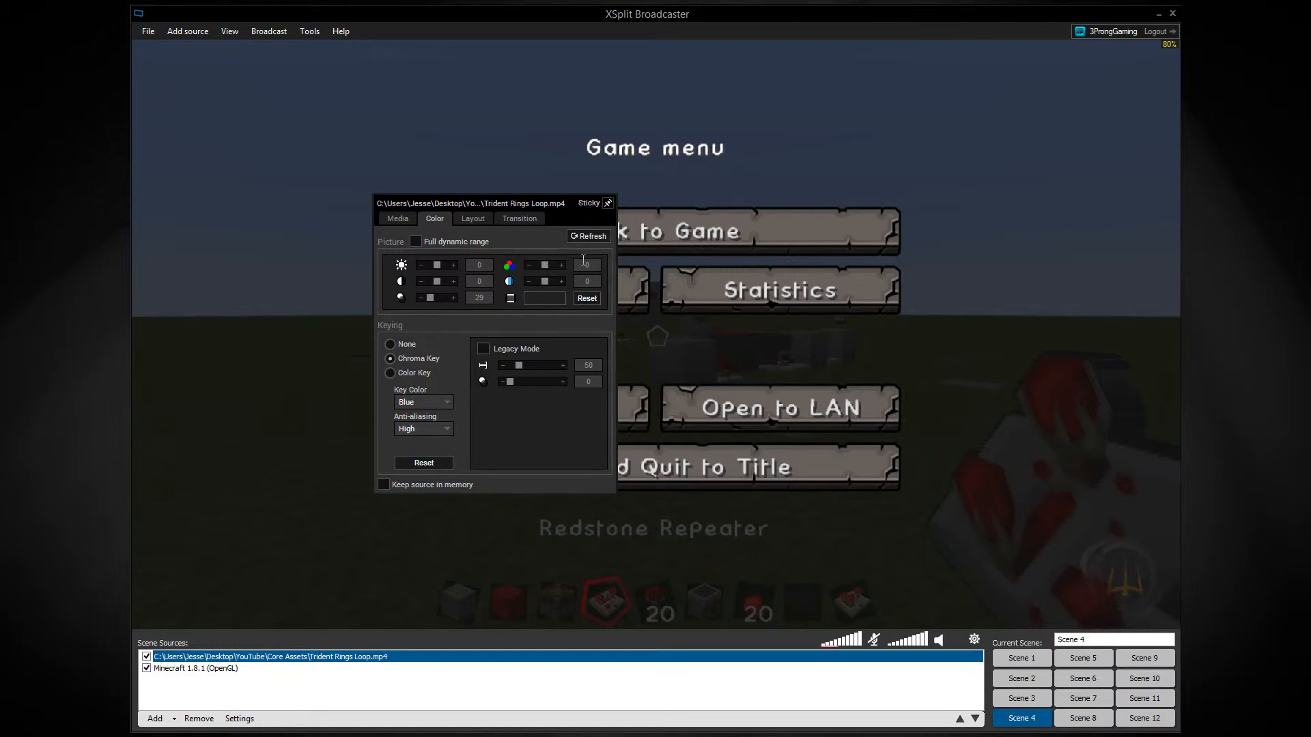
View the Trident Rings Loop video's transition settings and toggle its visibility in the scene off and back on.
click(524, 220)
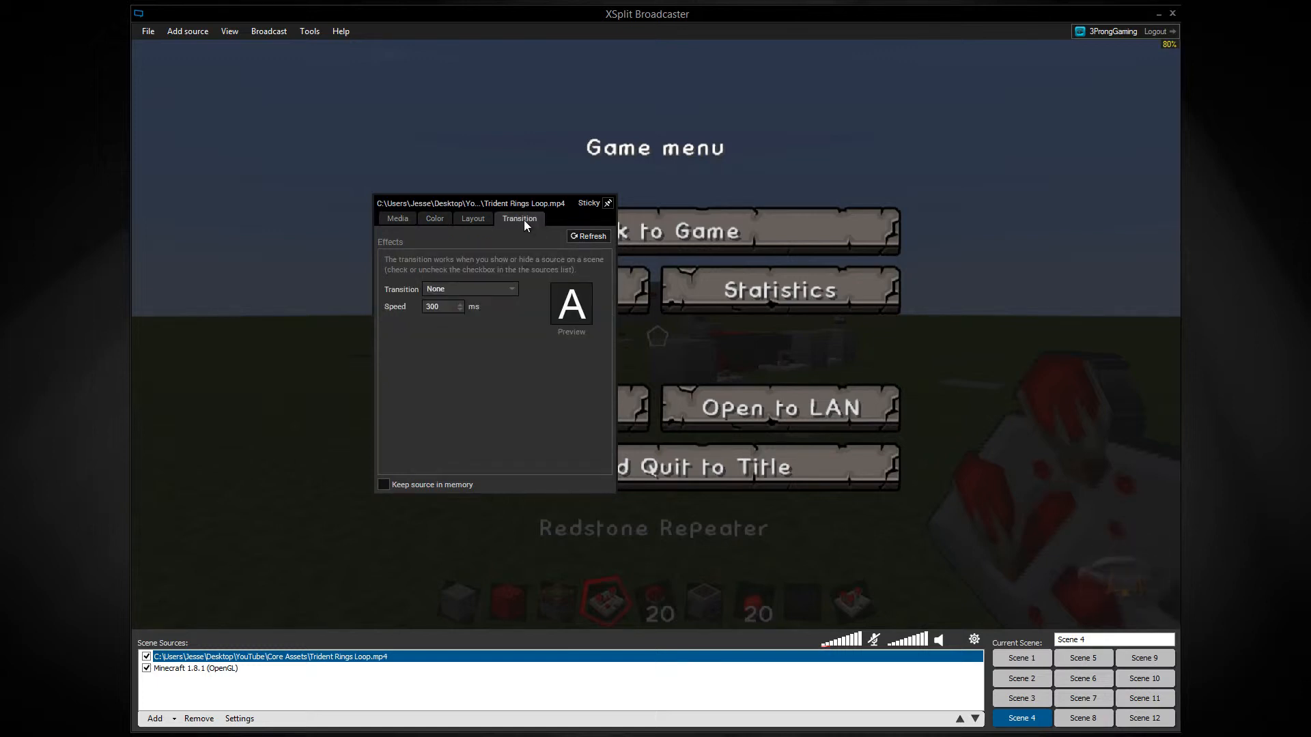
click(147, 657)
click(147, 658)
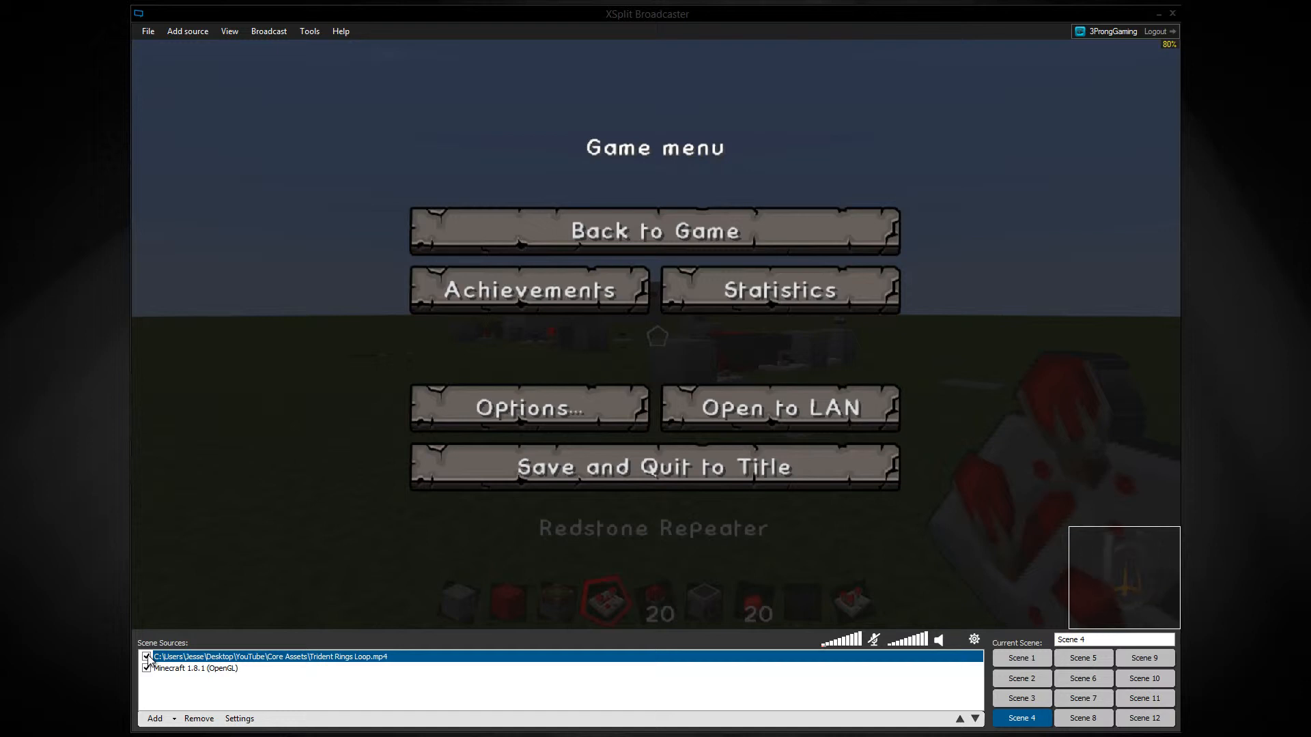
click(146, 657)
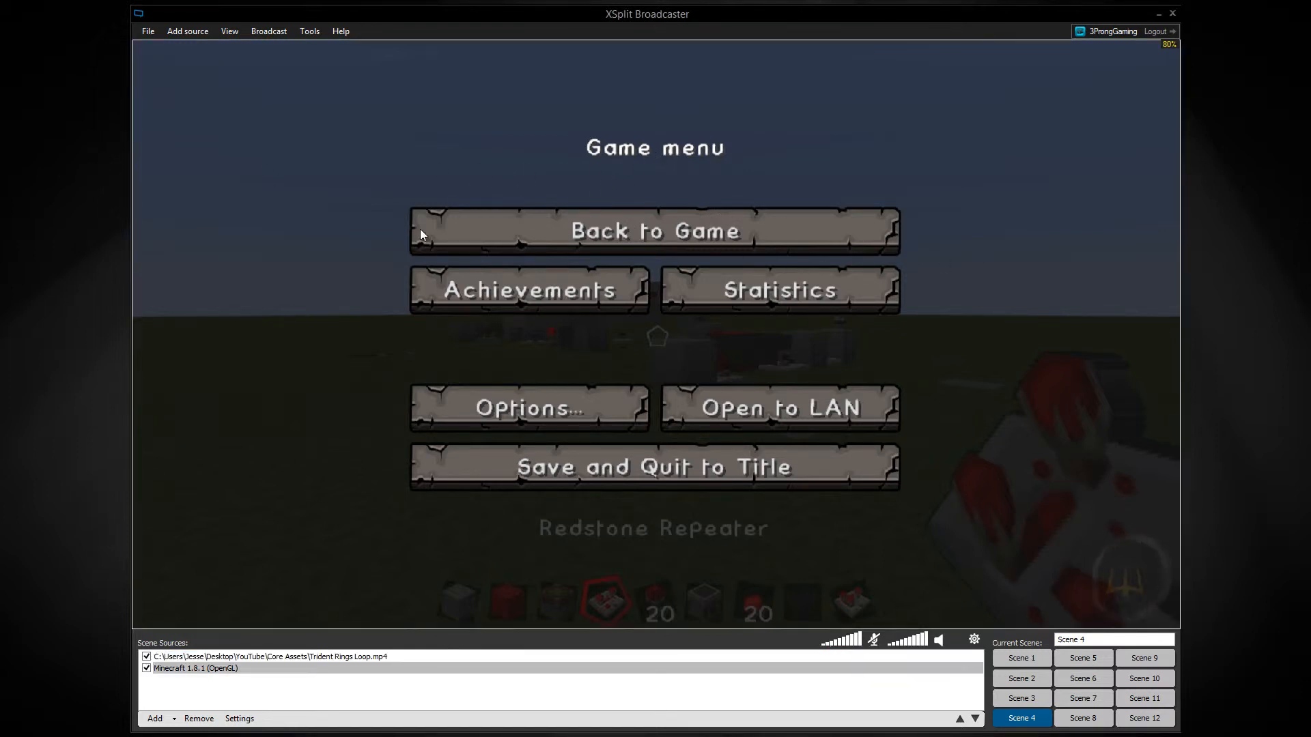
Switch to the Core Assets File Explorer window and open the YouTube > Minecraft PC > Assets > Images folder.
mouse_move(166, 721)
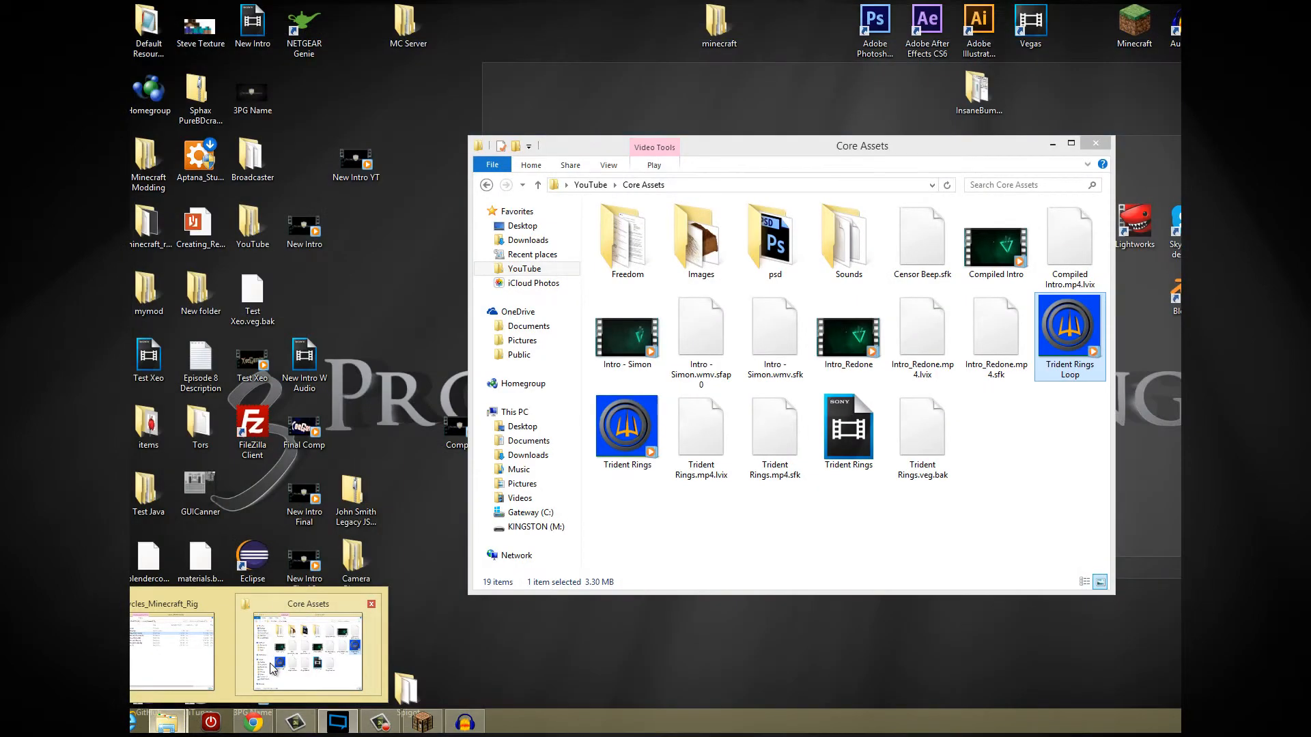
click(263, 679)
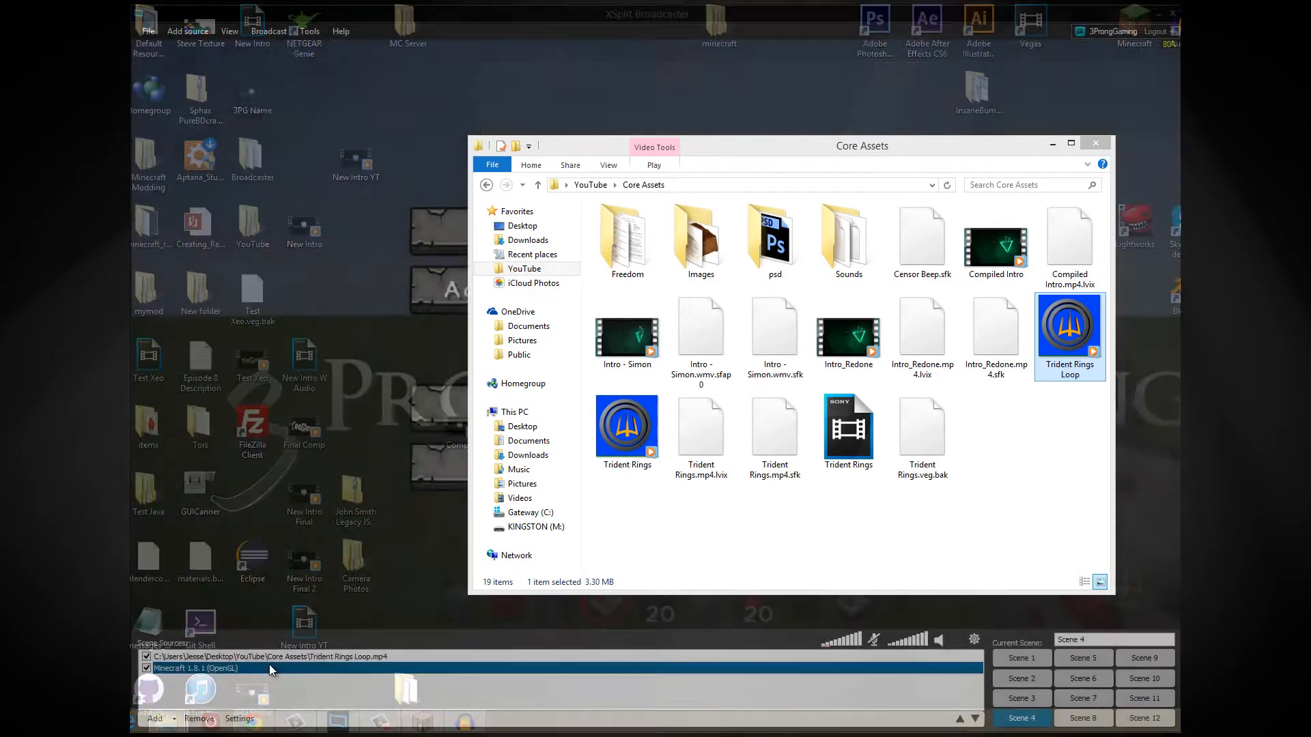
click(524, 268)
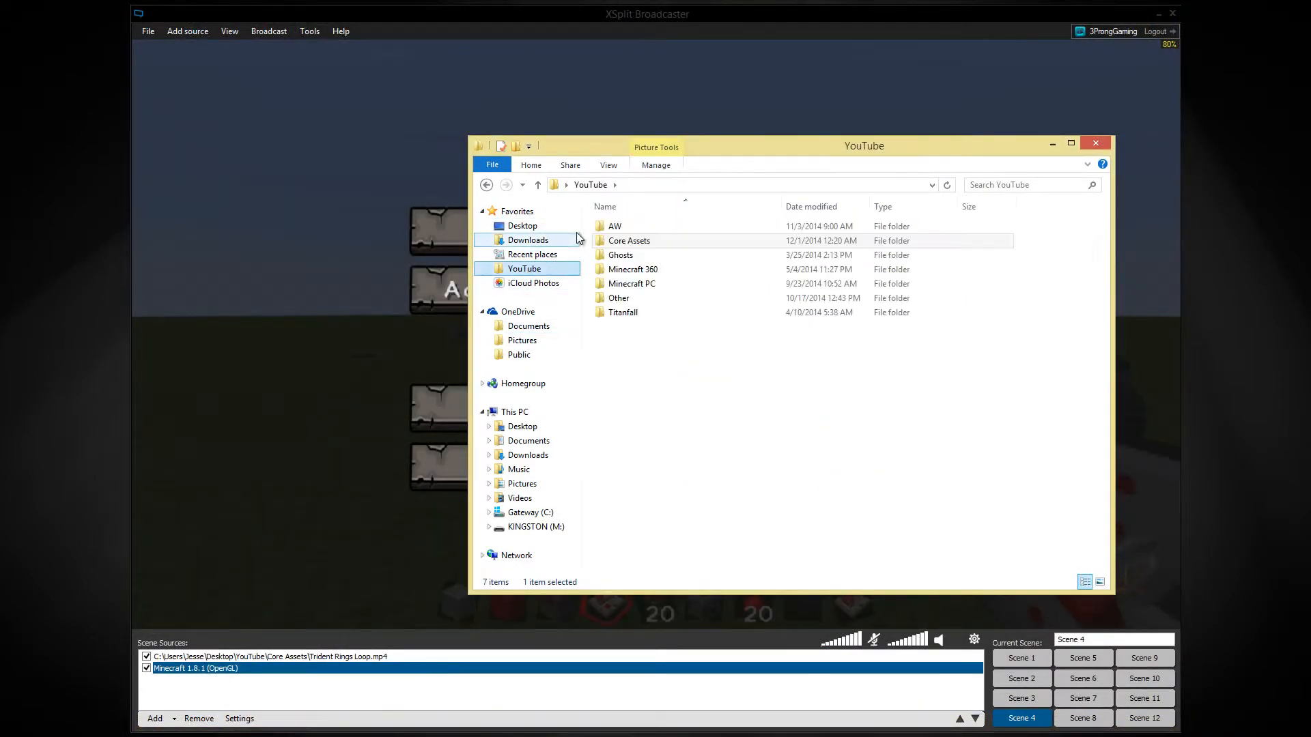
double_click(626, 283)
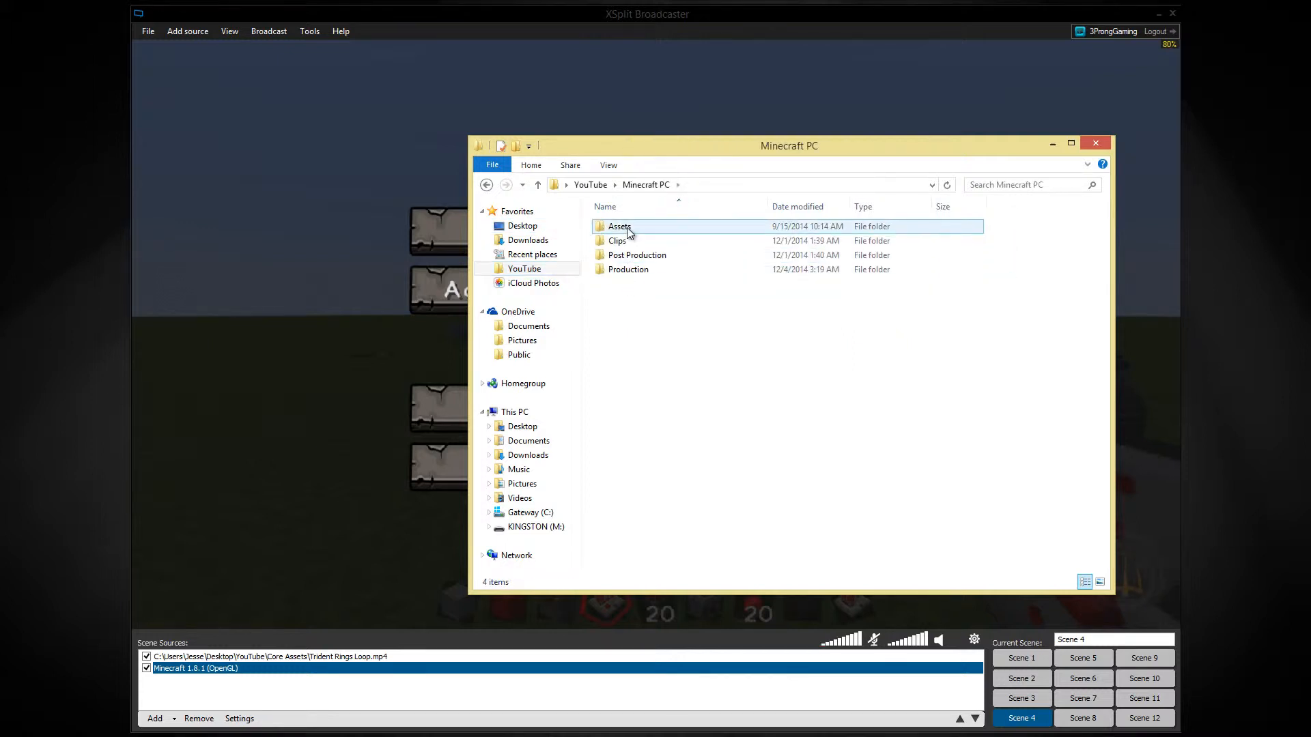
double_click(628, 228)
click(628, 230)
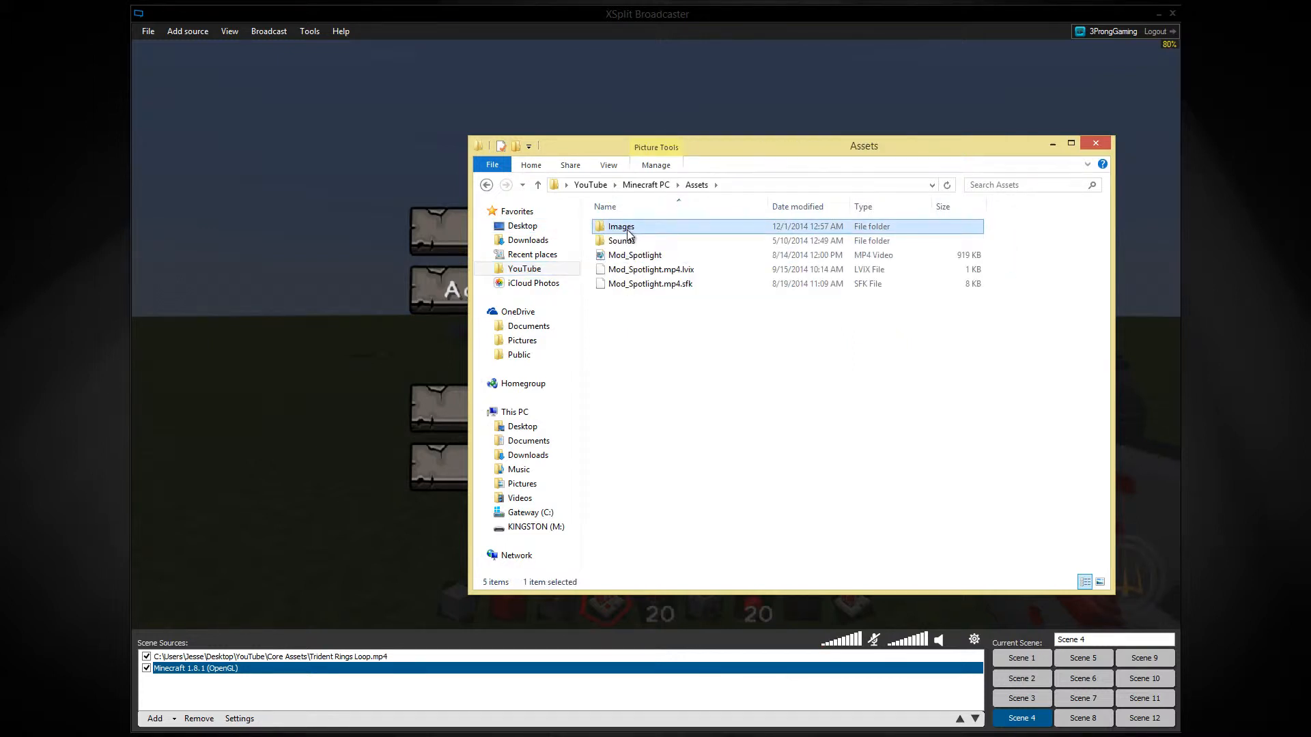
double_click(628, 231)
Add the Minecraft-Screen-Overlay-720P image to the scene, align it to the canvas's upper-left corner and enlarge it to fill the canvas.
click(1071, 219)
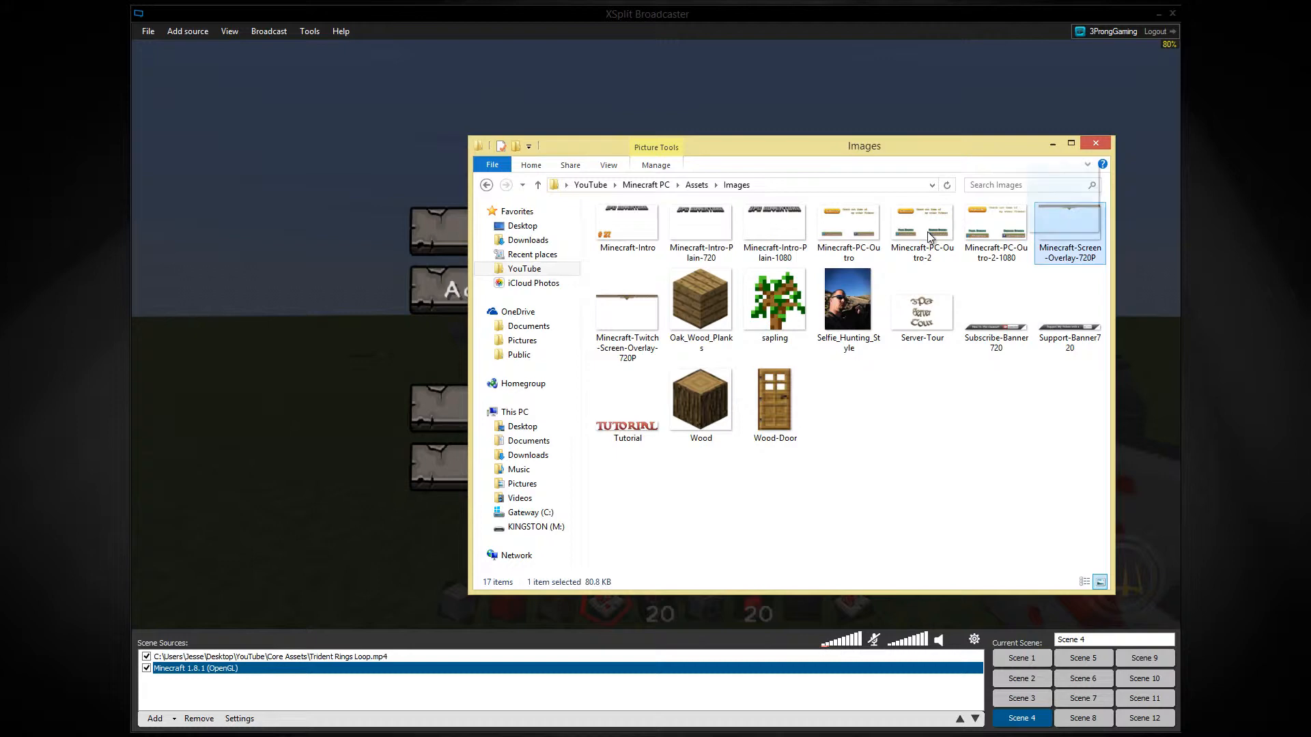
drag(928, 236, 371, 234)
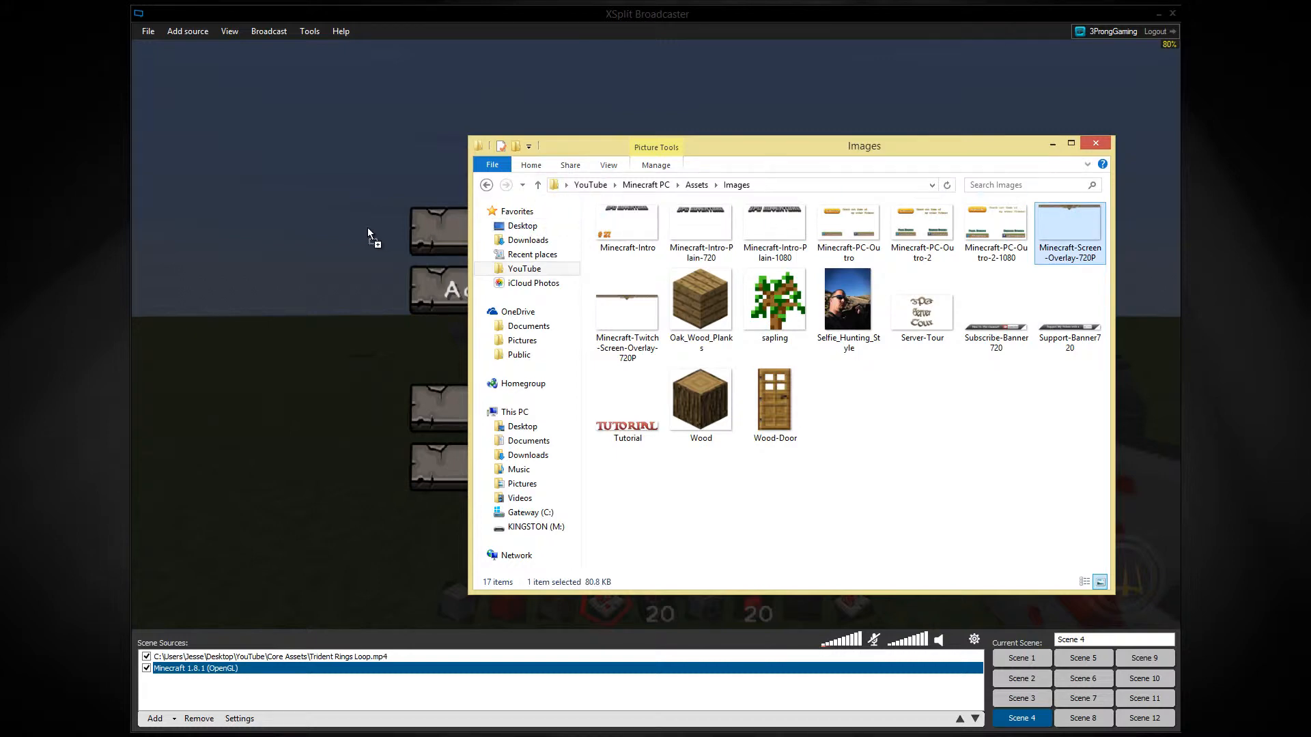
click(1053, 146)
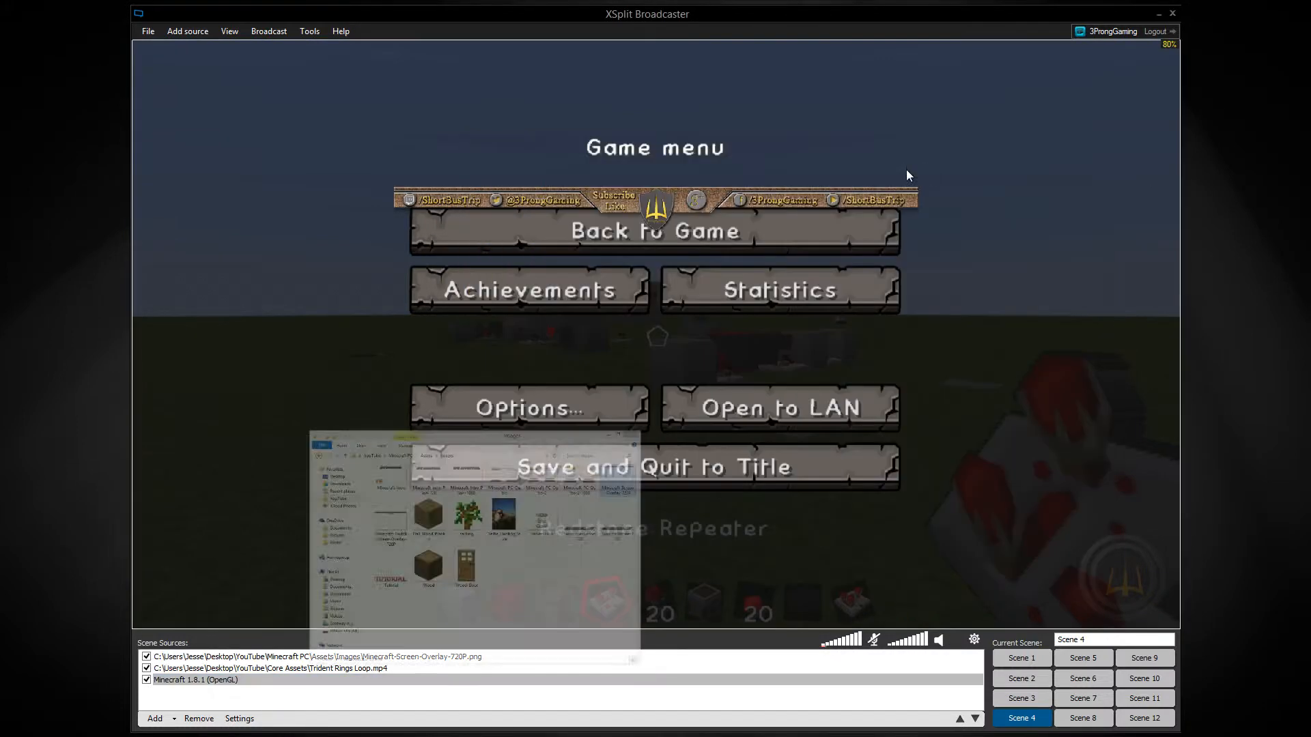
click(495, 94)
drag(495, 93, 495, 53)
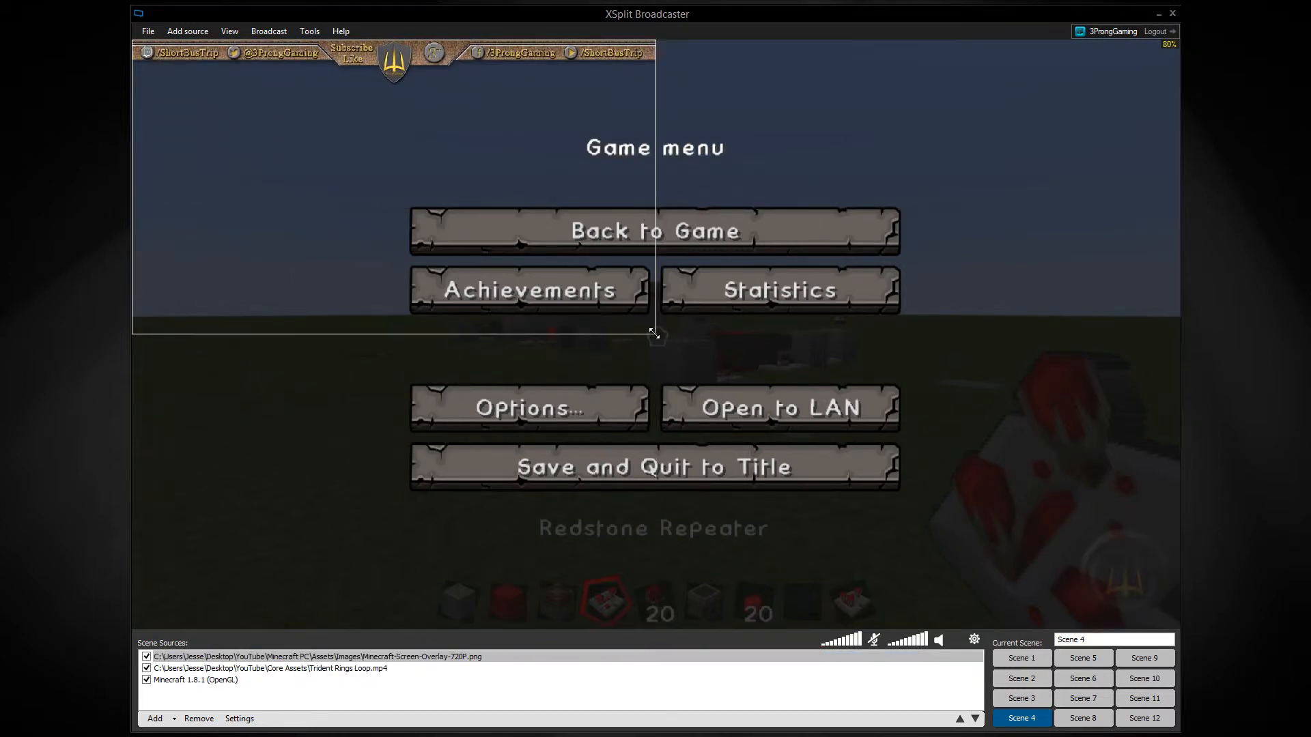
drag(651, 327, 1178, 627)
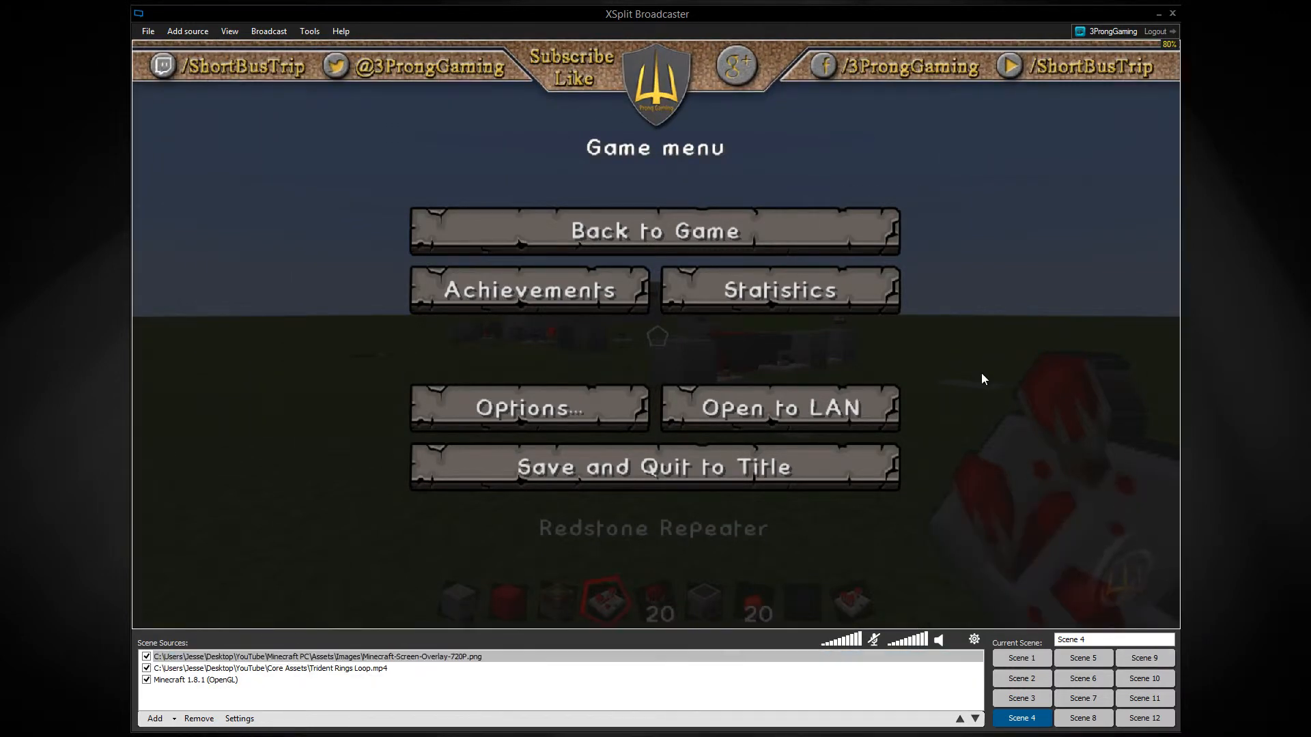
Start a local recording of the scene and dismiss the recording notice.
click(287, 38)
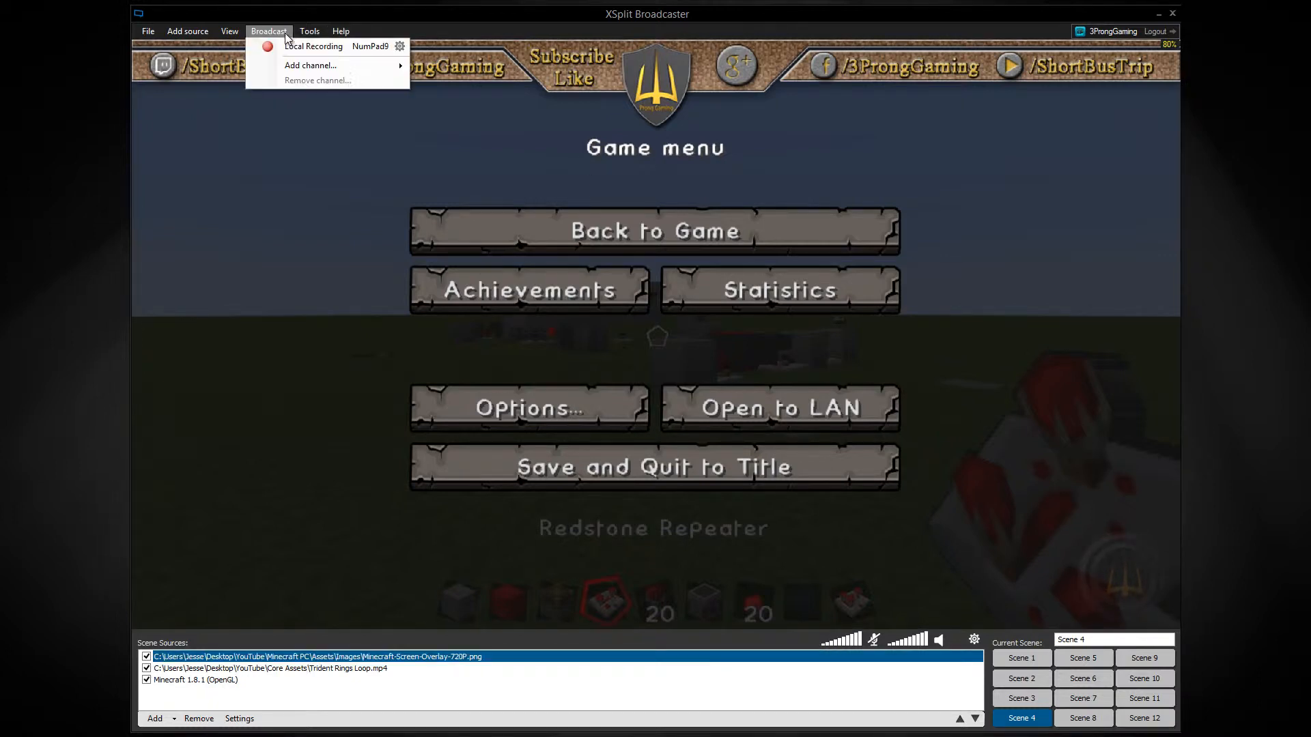
click(263, 47)
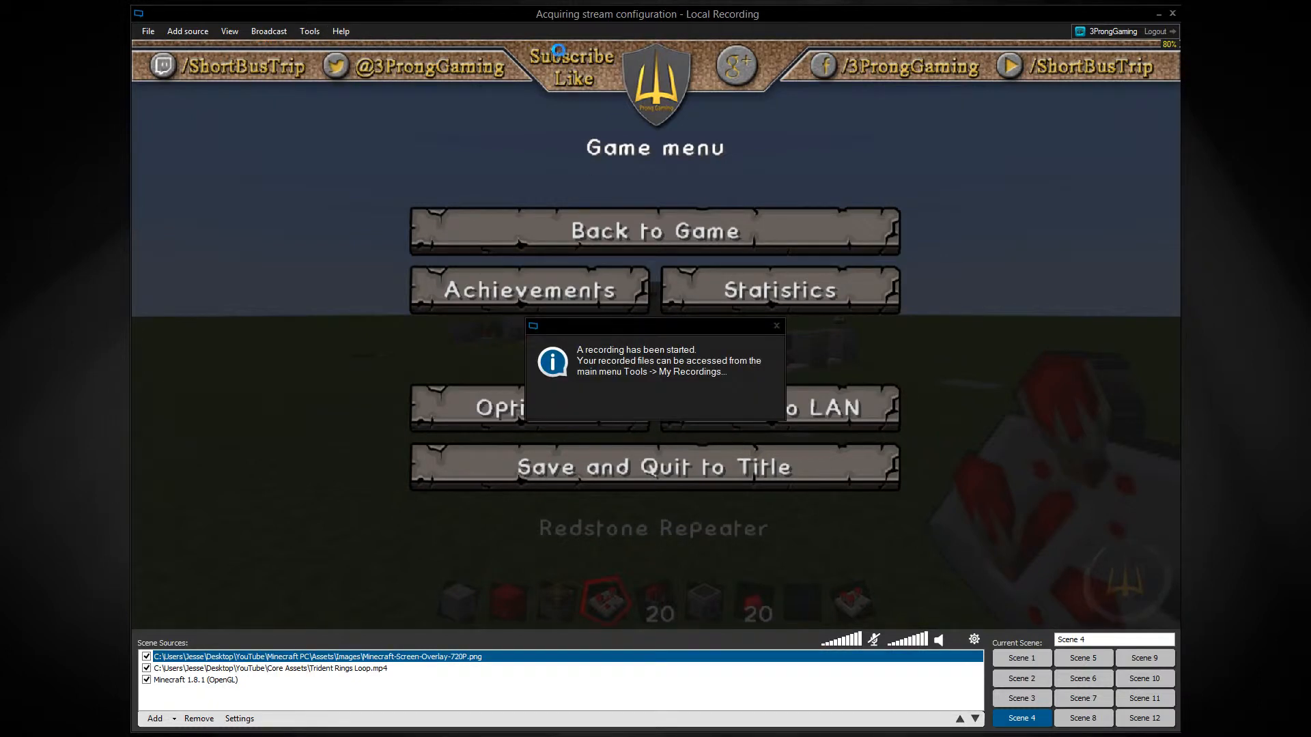
click(776, 327)
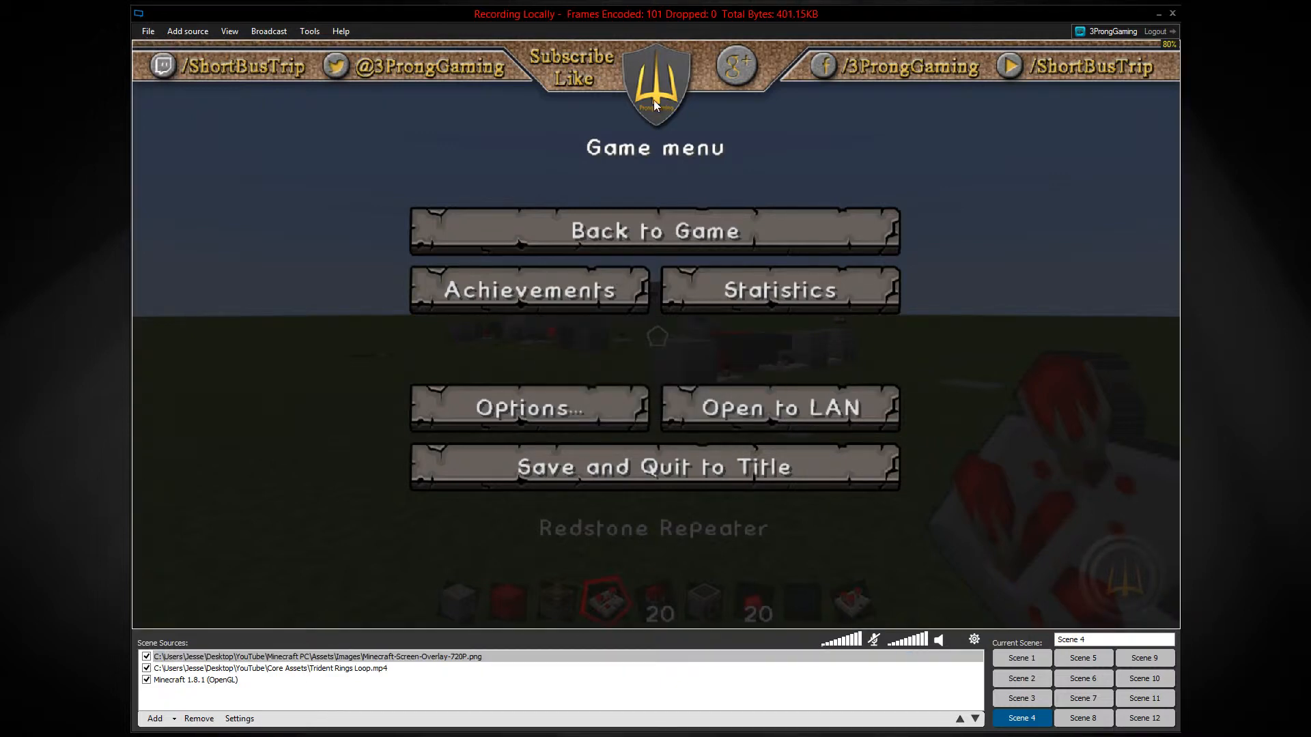
Examine the available output resolutions while the local recording is running.
click(230, 32)
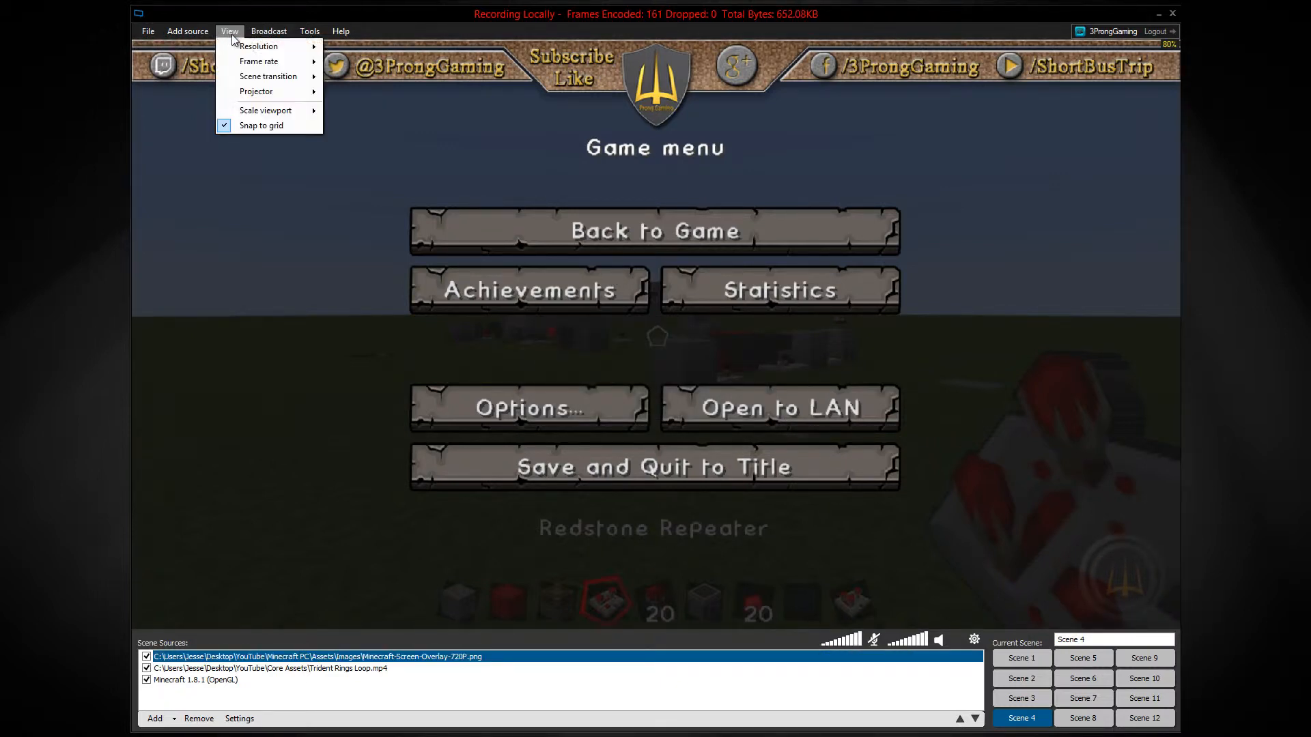
mouse_move(249, 48)
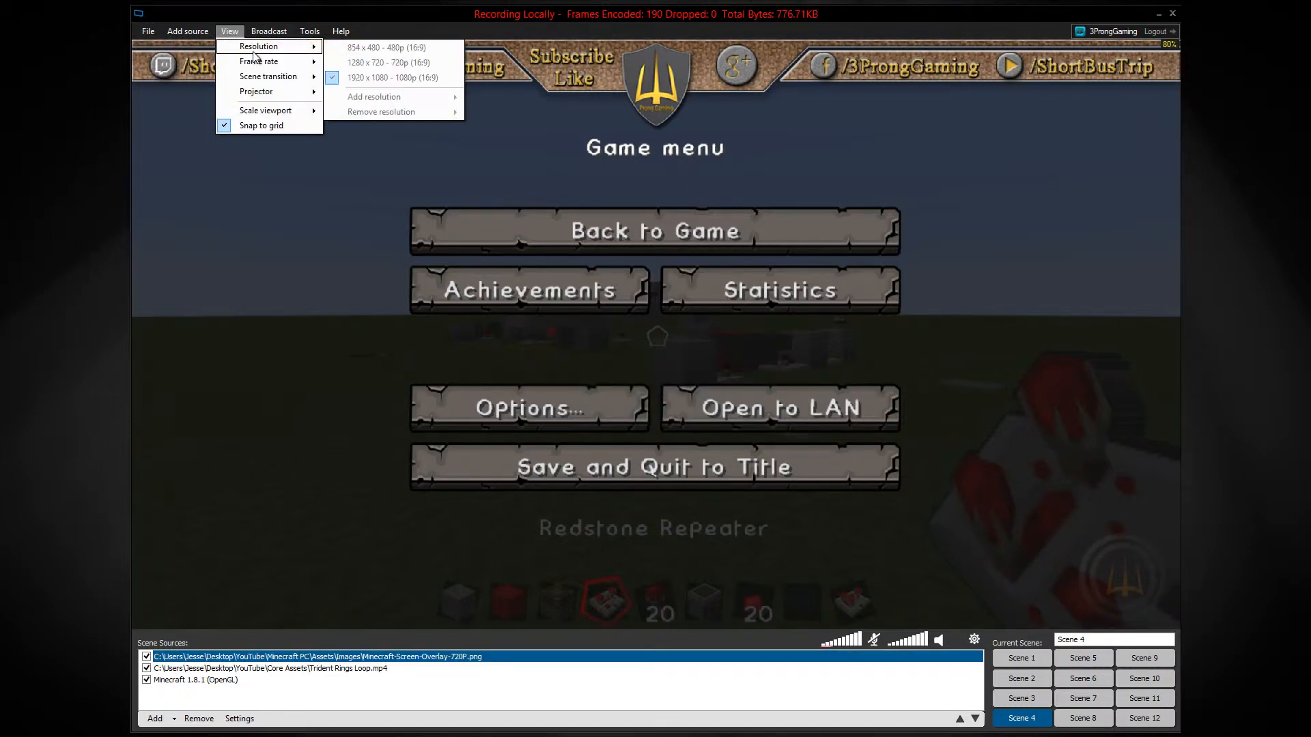
click(148, 34)
click(148, 35)
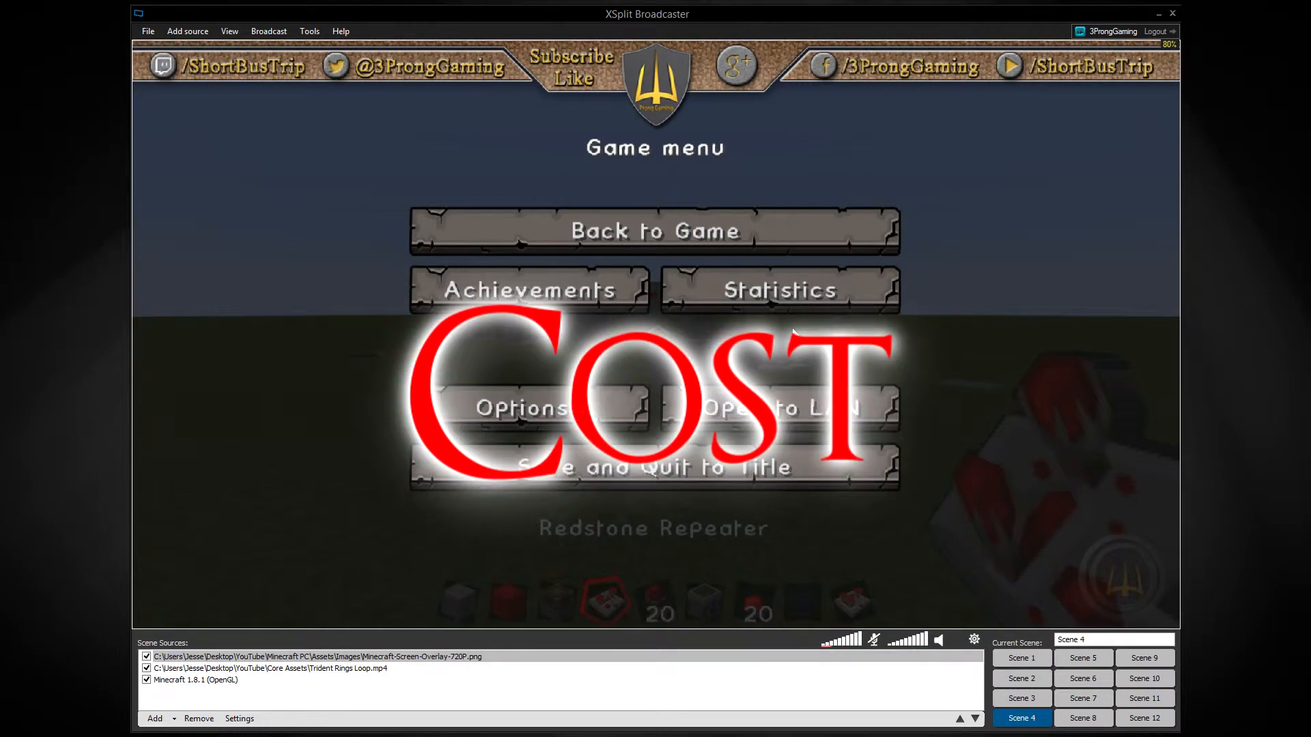
Switch to Scene 2 and open the Buy a License form from the XSplit site's purchase page.
click(1036, 680)
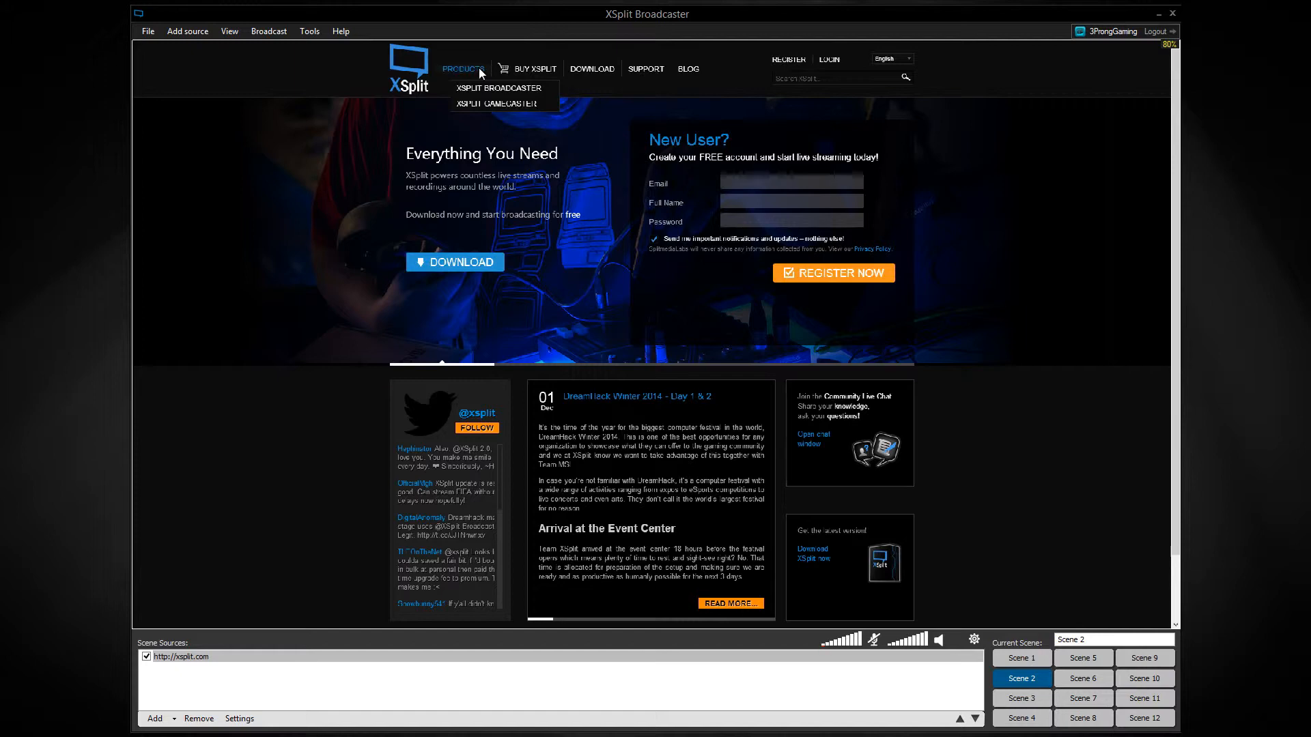
click(514, 69)
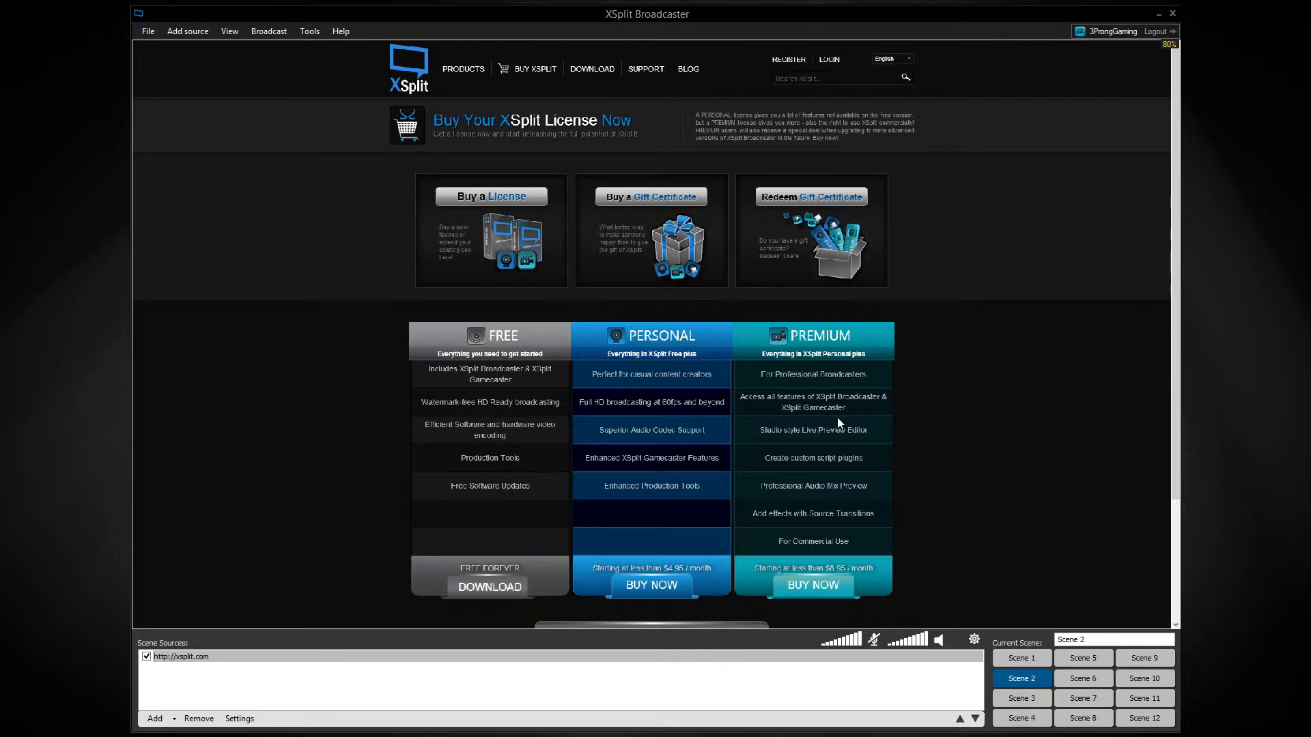
scroll(952, 406, down, 2)
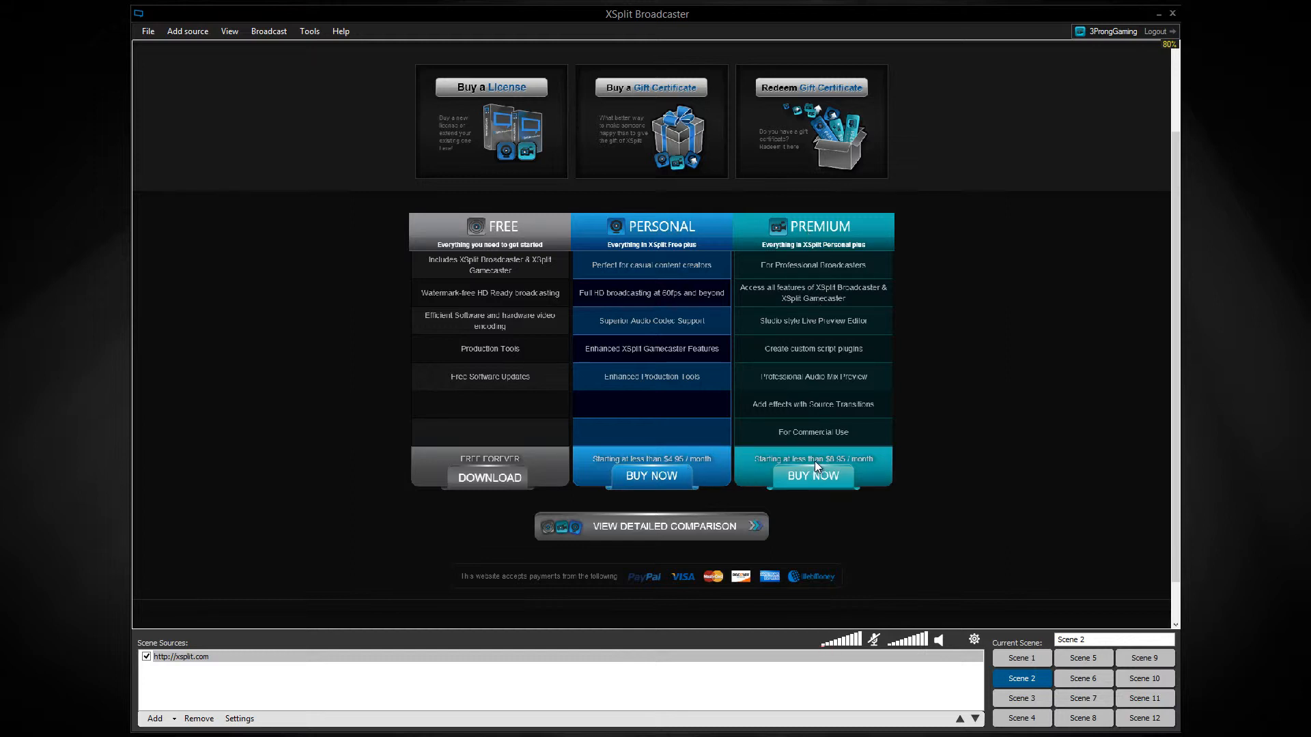
click(526, 92)
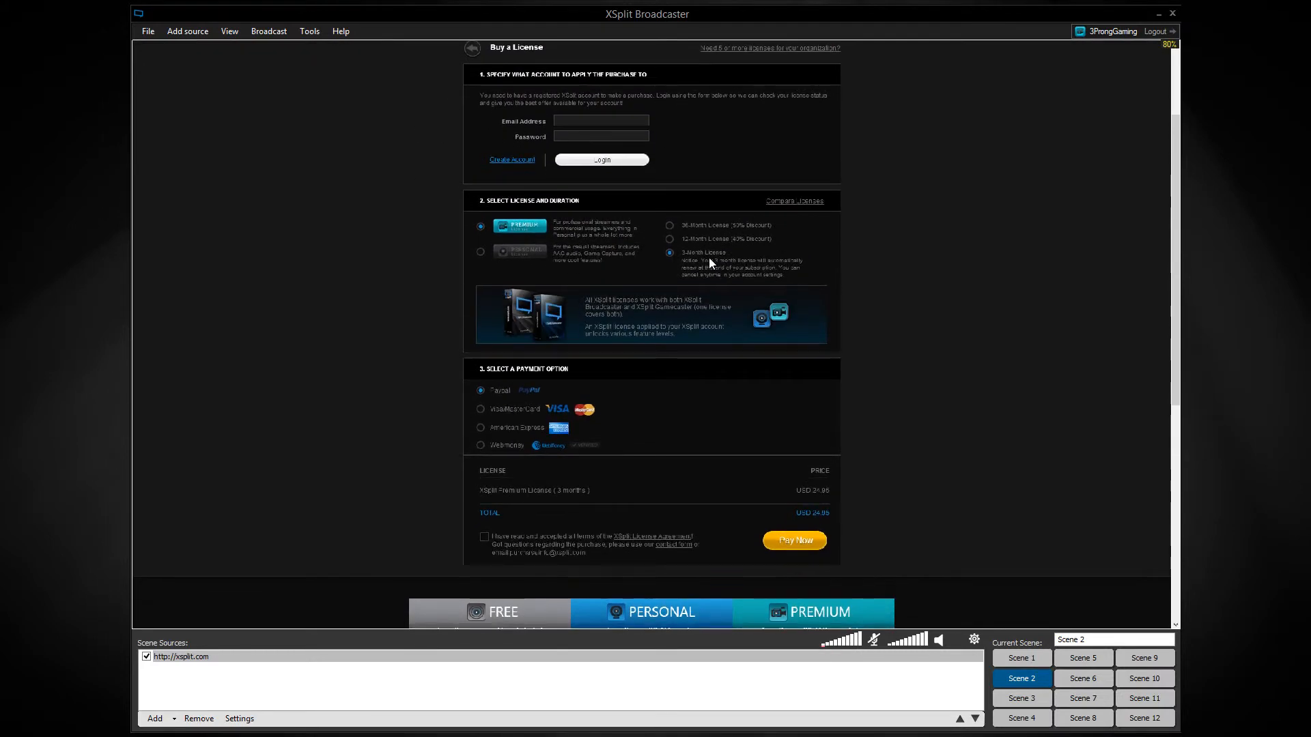
Compare the Premium and Personal license prices, trying the 36-month and 12-month durations for Premium.
click(703, 239)
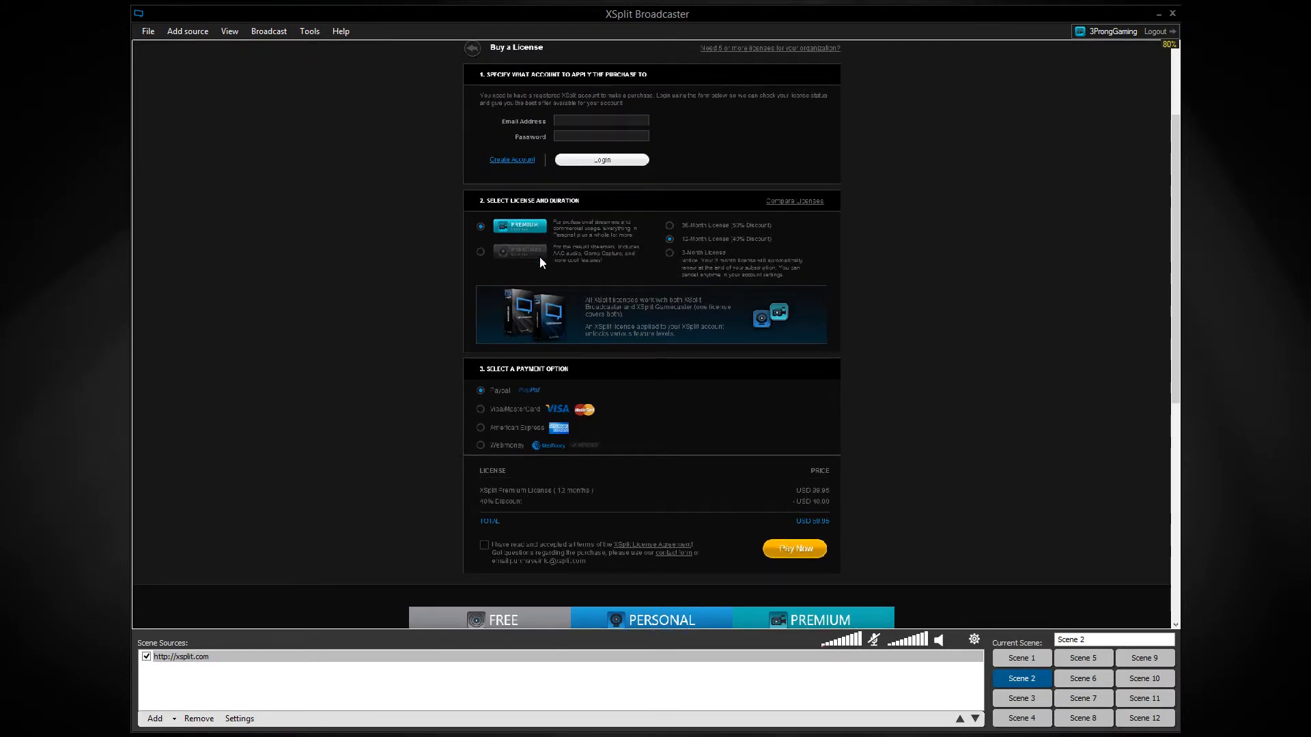
click(481, 251)
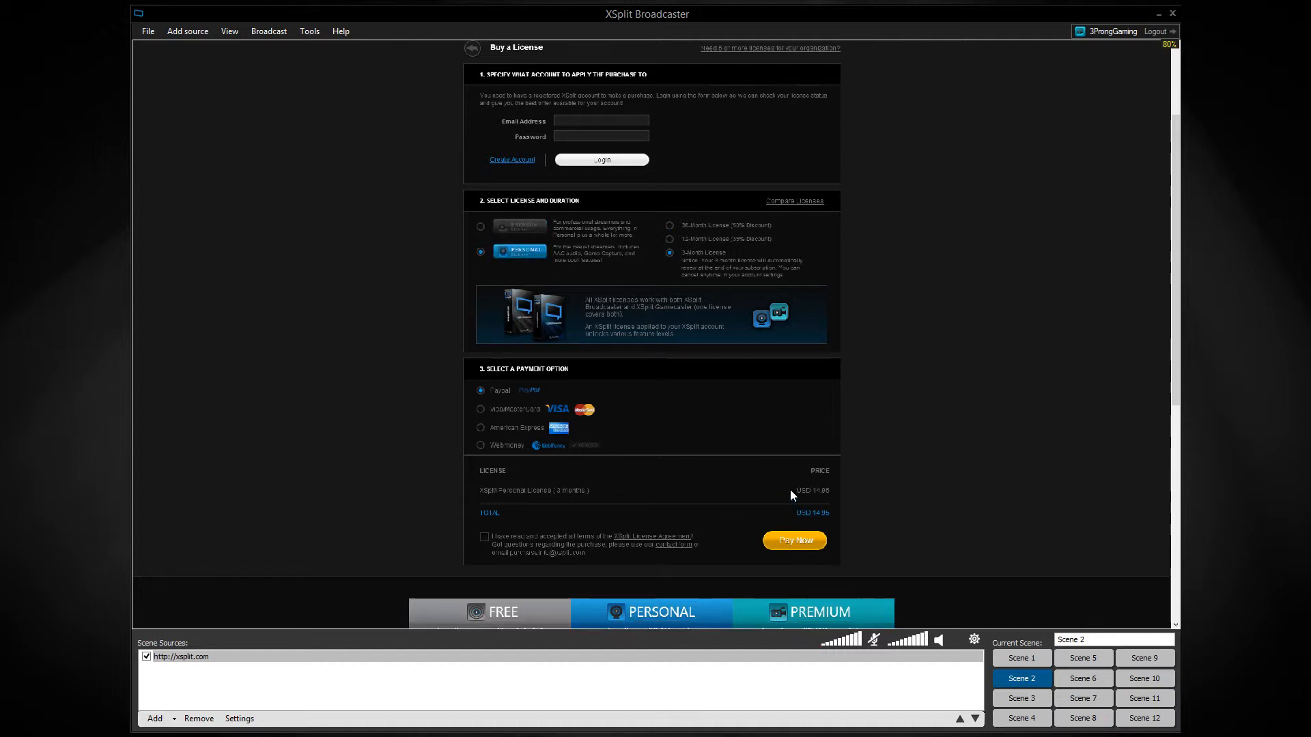
click(481, 227)
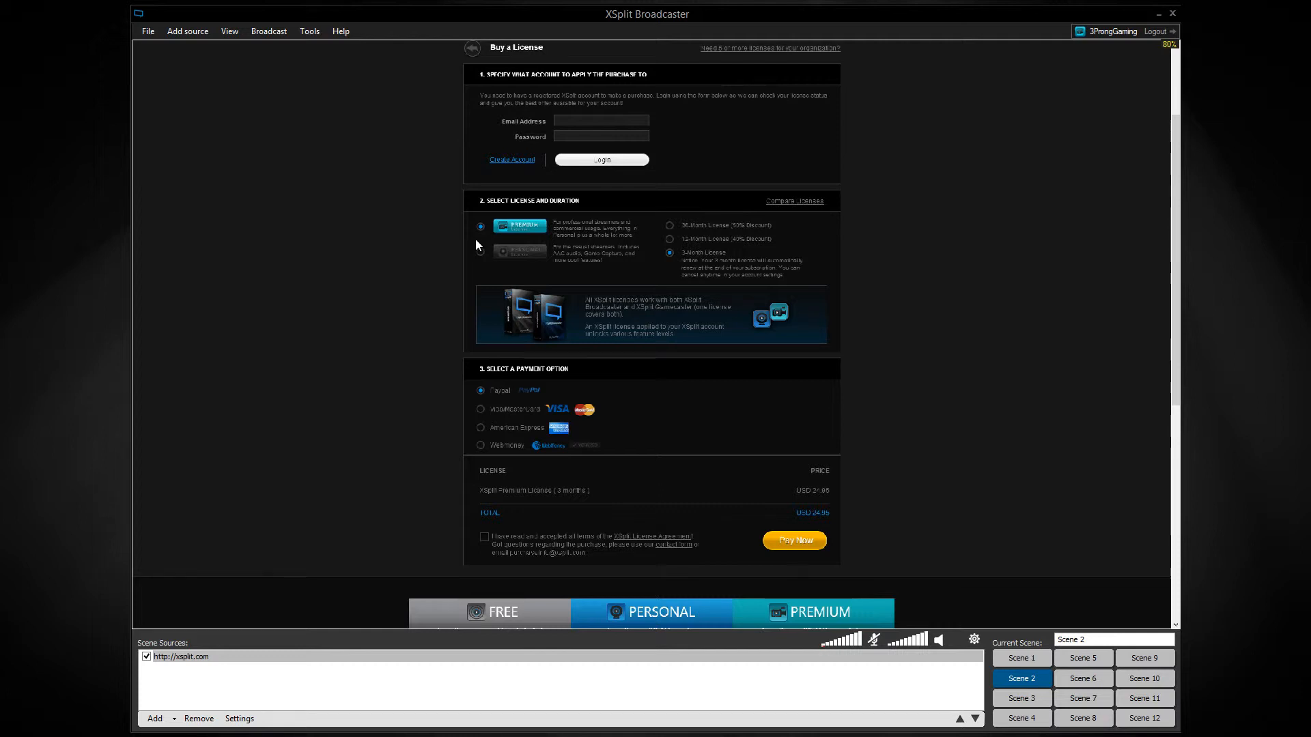
click(680, 239)
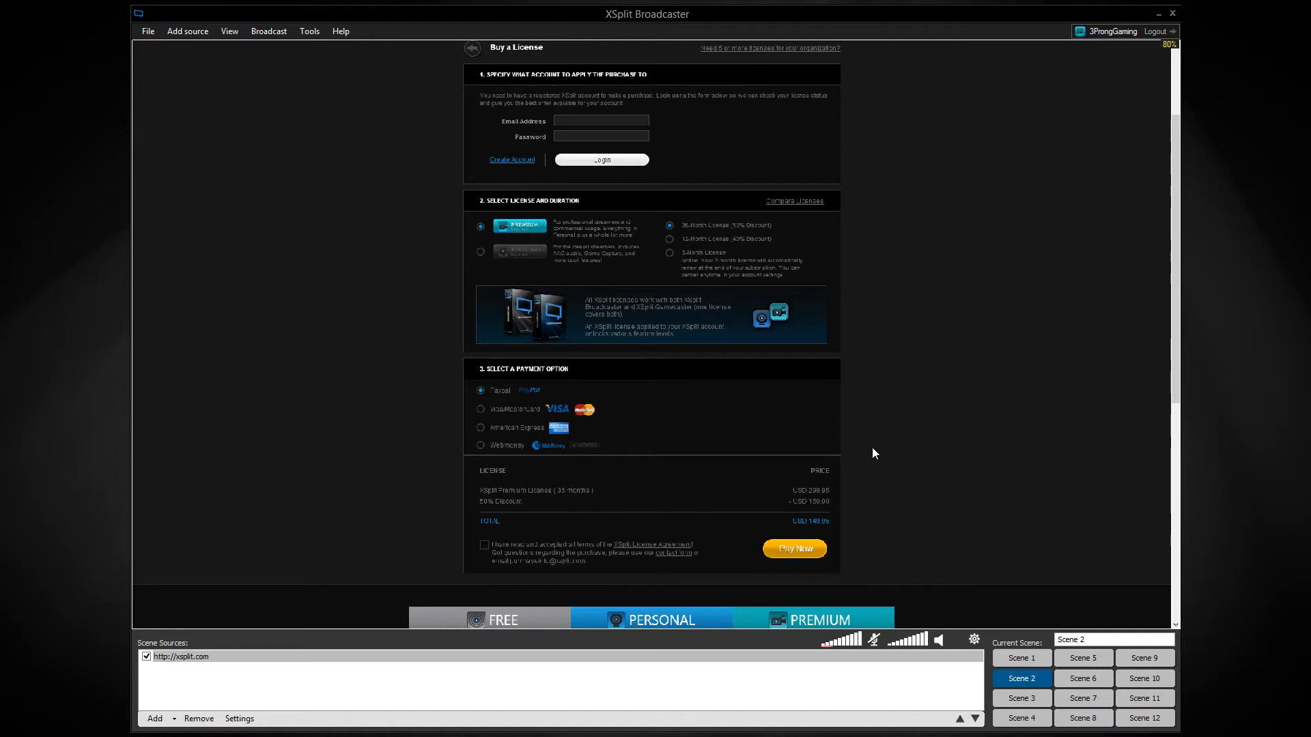
click(689, 242)
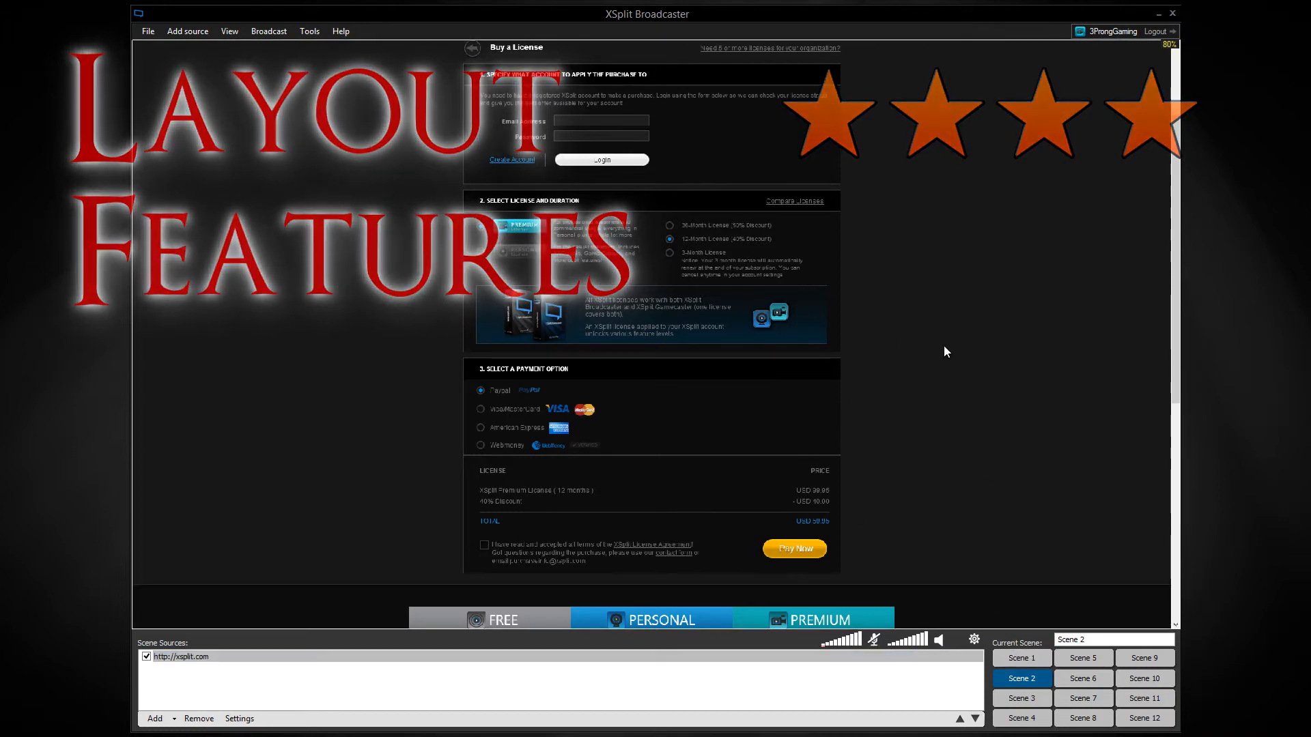
Open the XSplit Broadcaster product page and review its feature sections down to Optimized for VOD creators.
scroll(963, 313, up, 3)
mouse_move(472, 77)
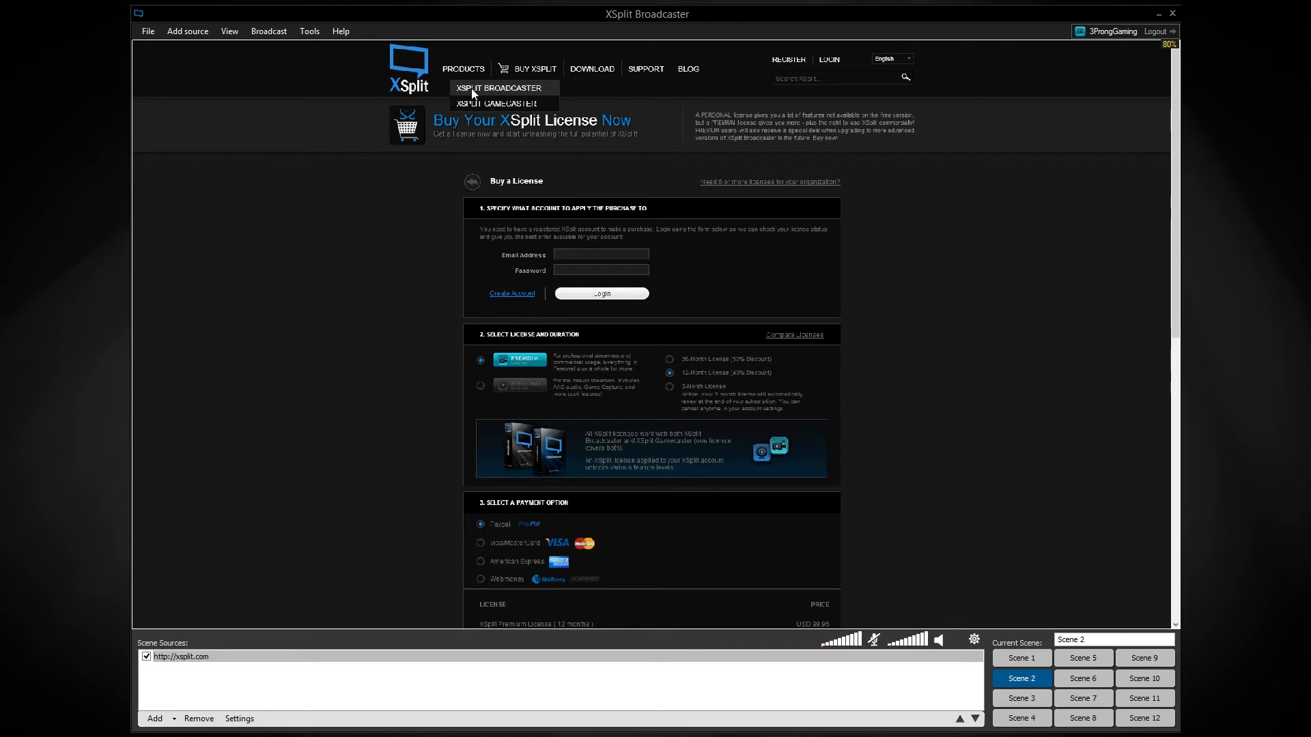
click(472, 87)
scroll(380, 378, down, 18)
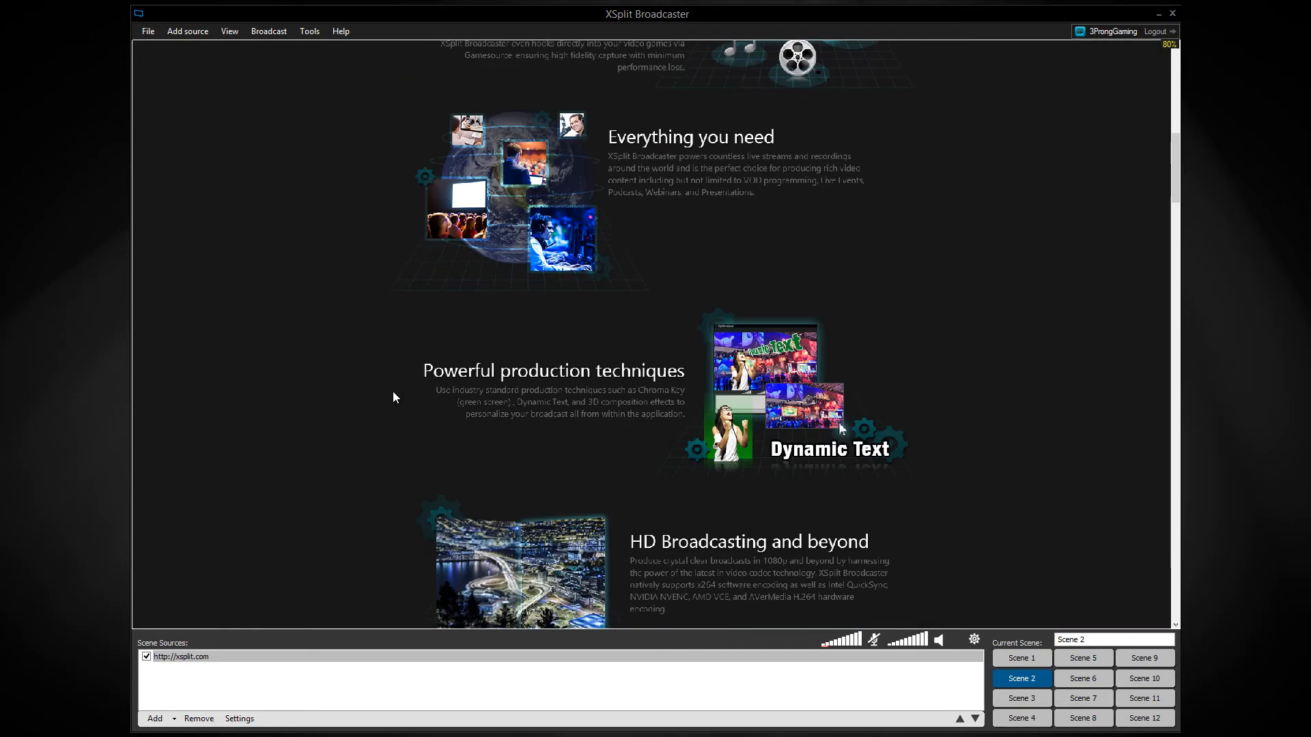
scroll(394, 408, down, 4)
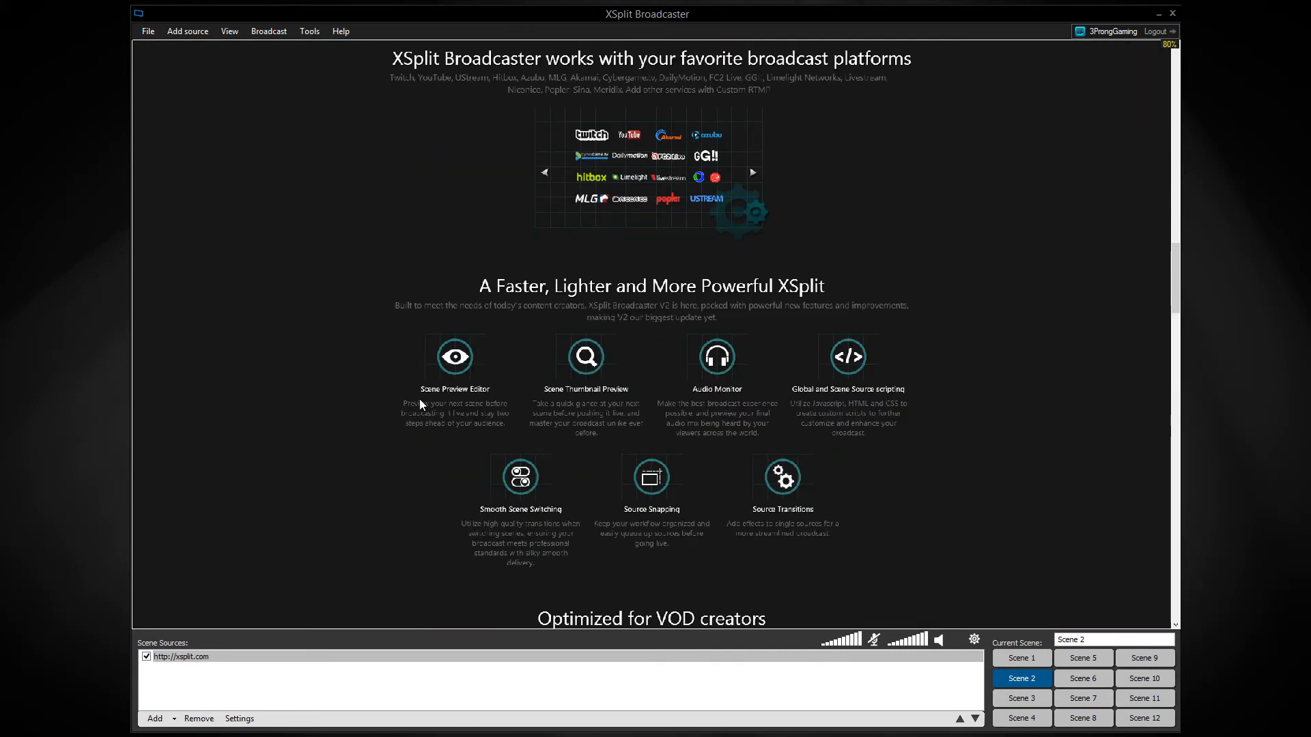
scroll(479, 526, down, 2)
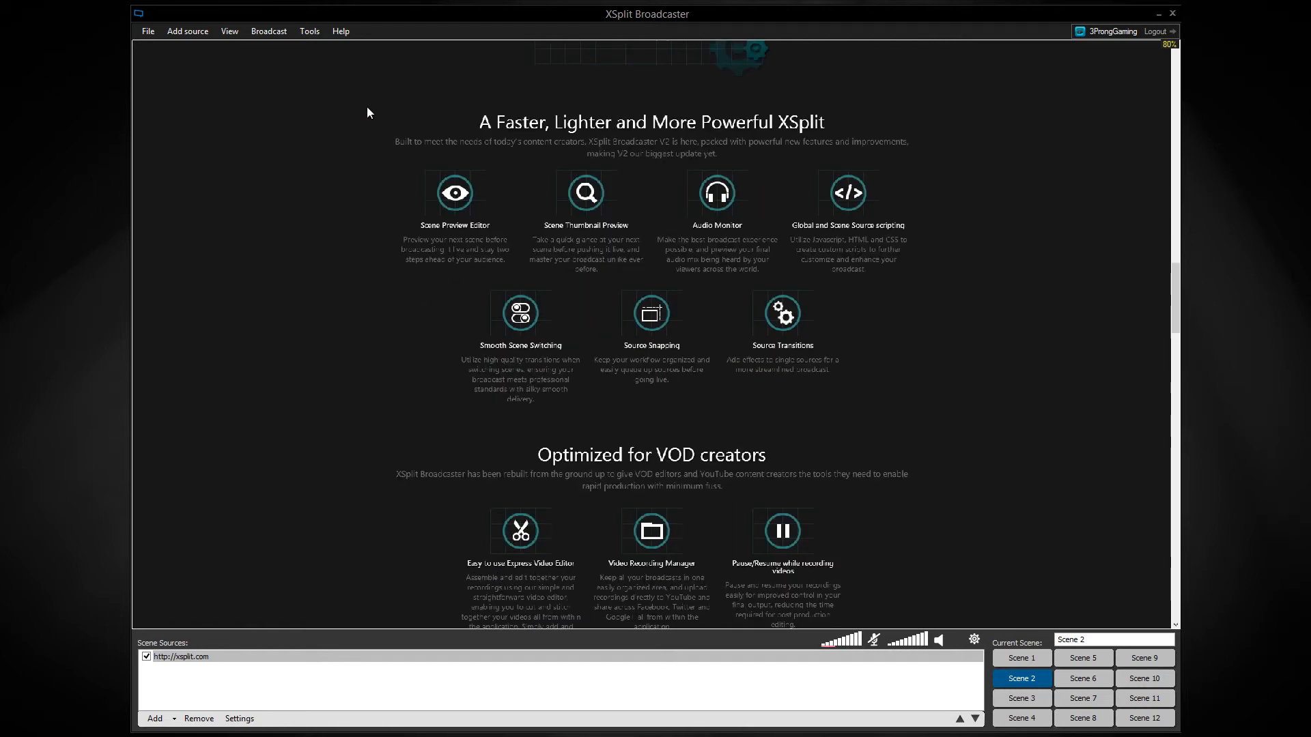
Open the list of saved recordings, view the details of 2014-12-04_033349652, and return to the main window.
click(313, 41)
click(313, 34)
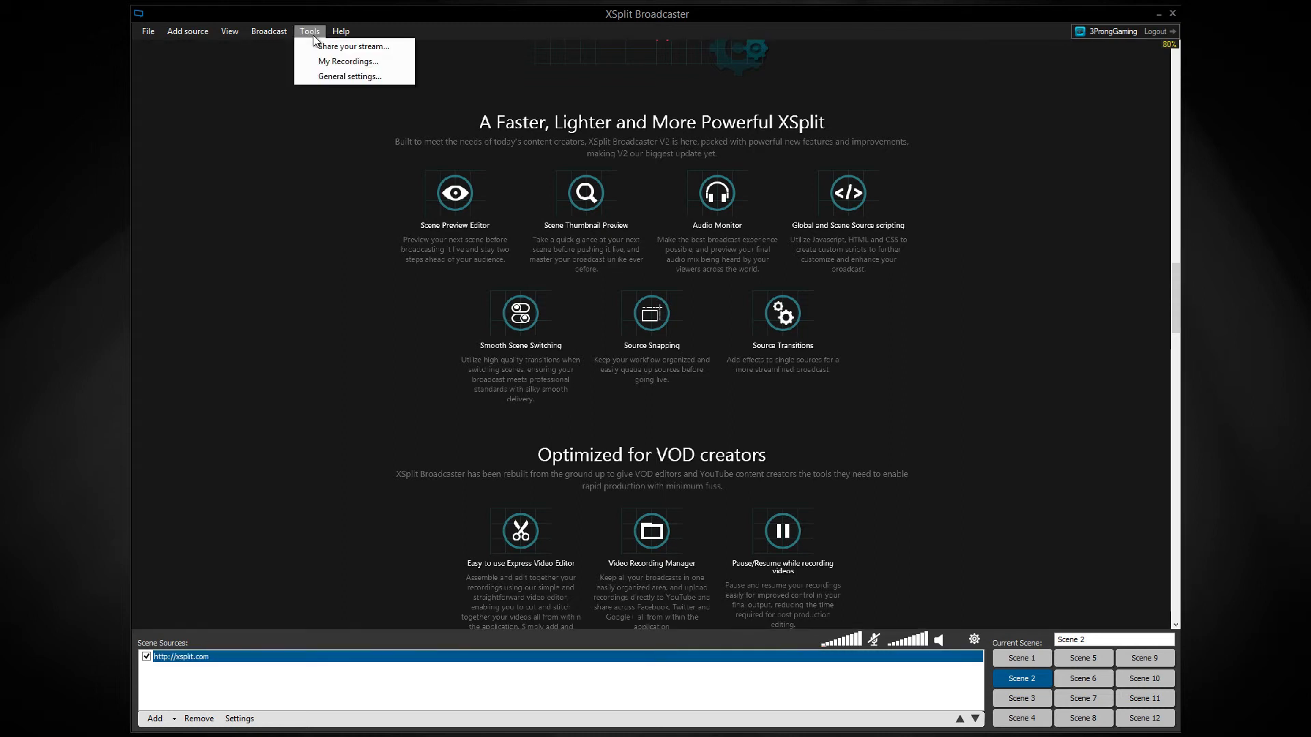
click(313, 58)
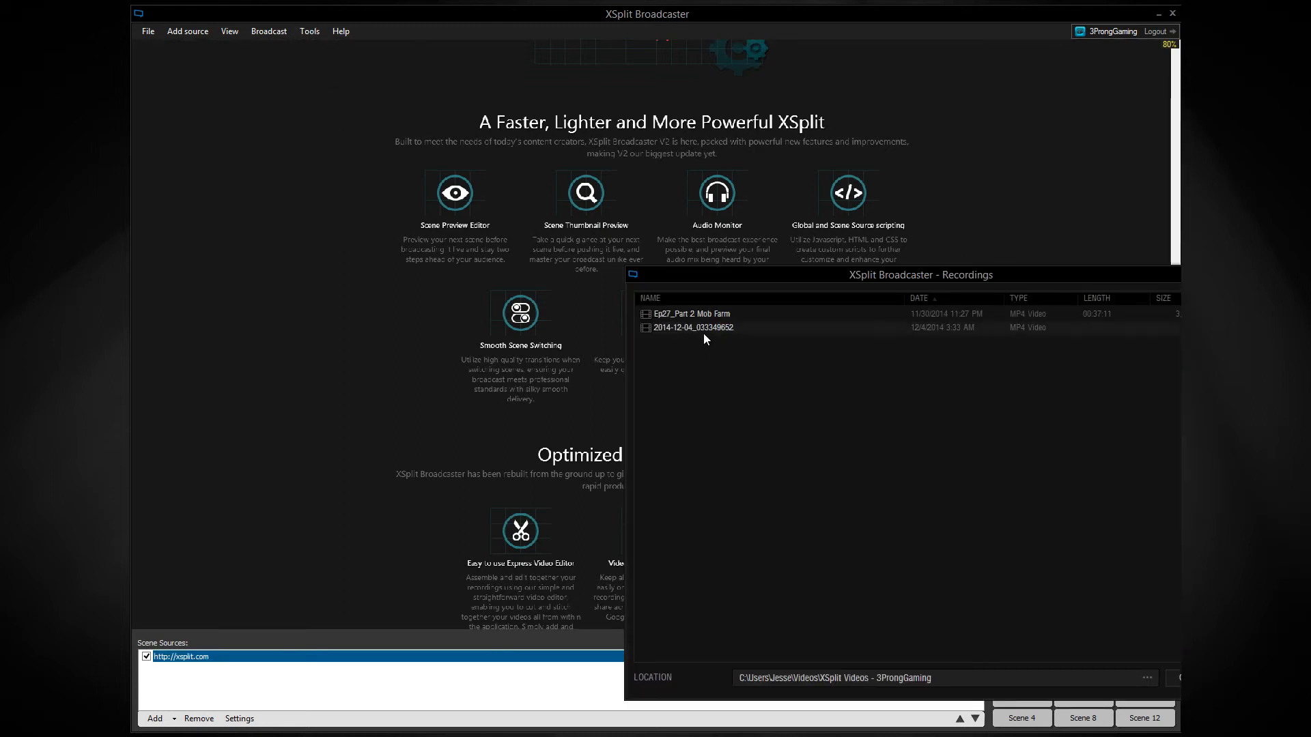
click(702, 326)
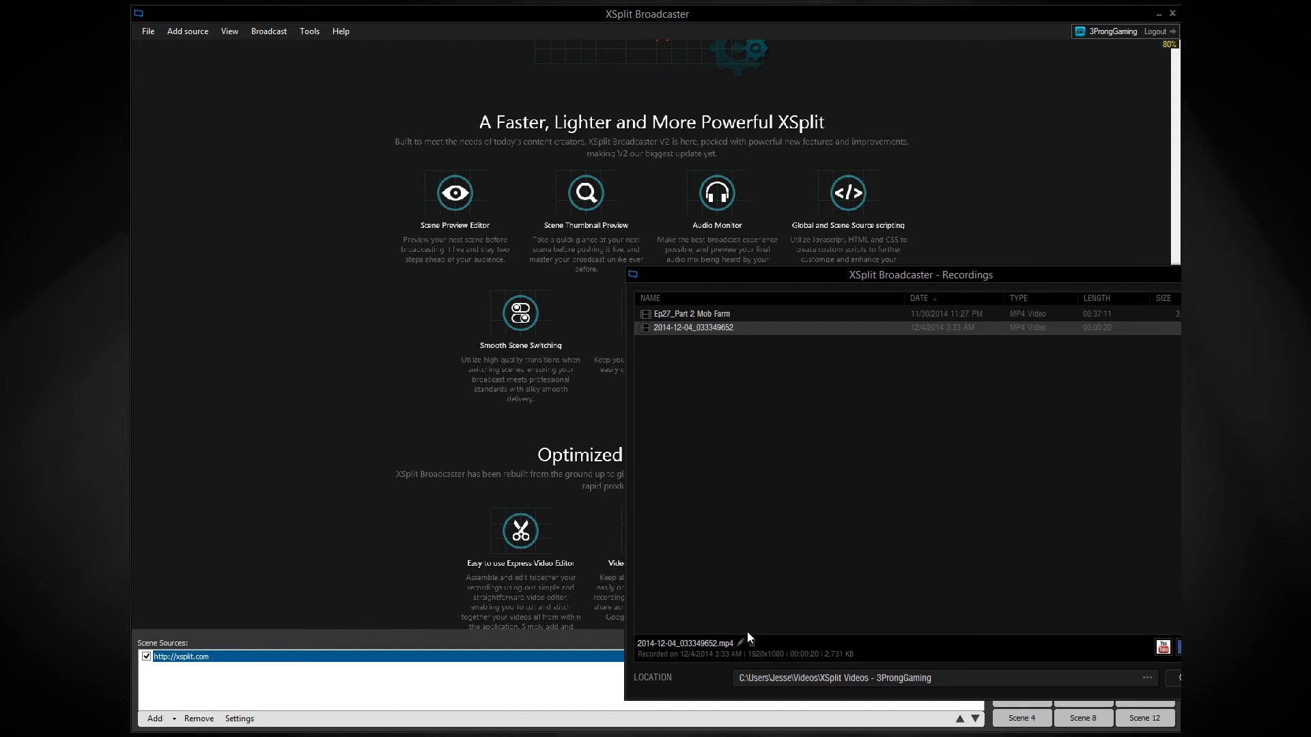
click(412, 225)
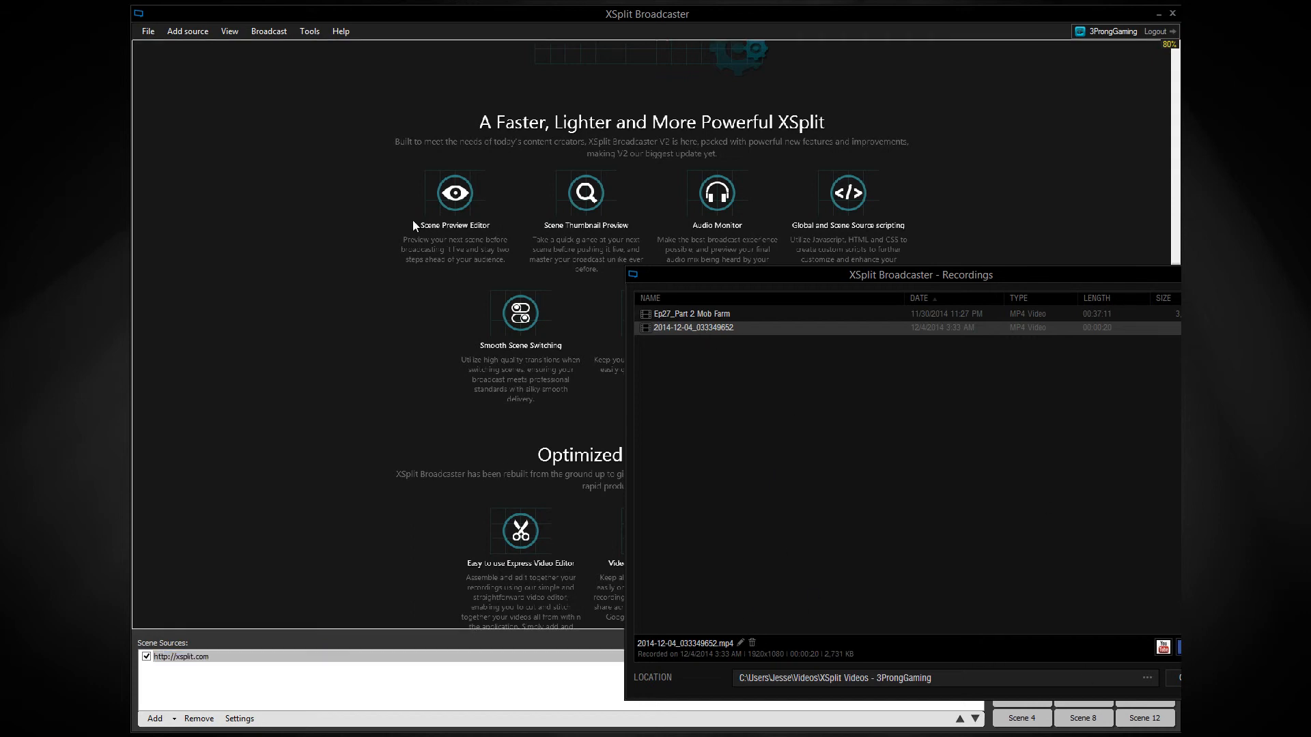
click(399, 303)
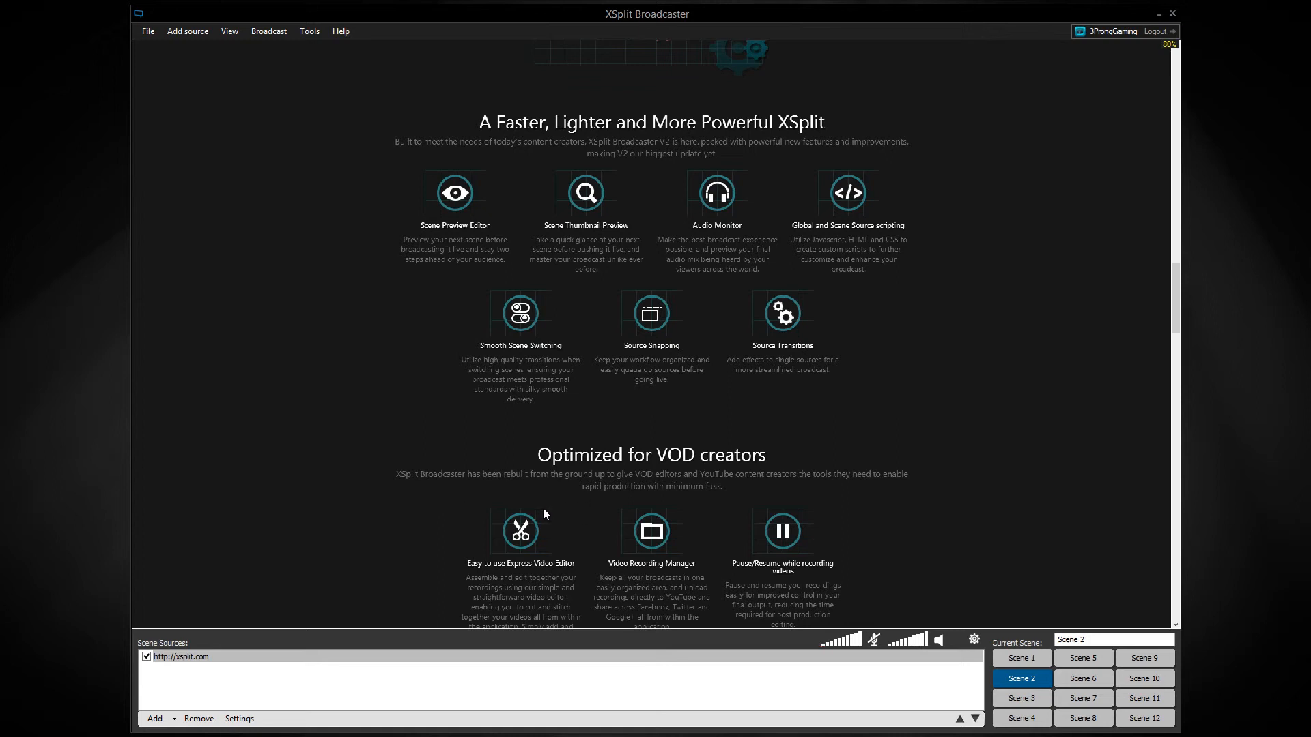
Start a local recording of the web page scene and dismiss the recording notice.
click(262, 35)
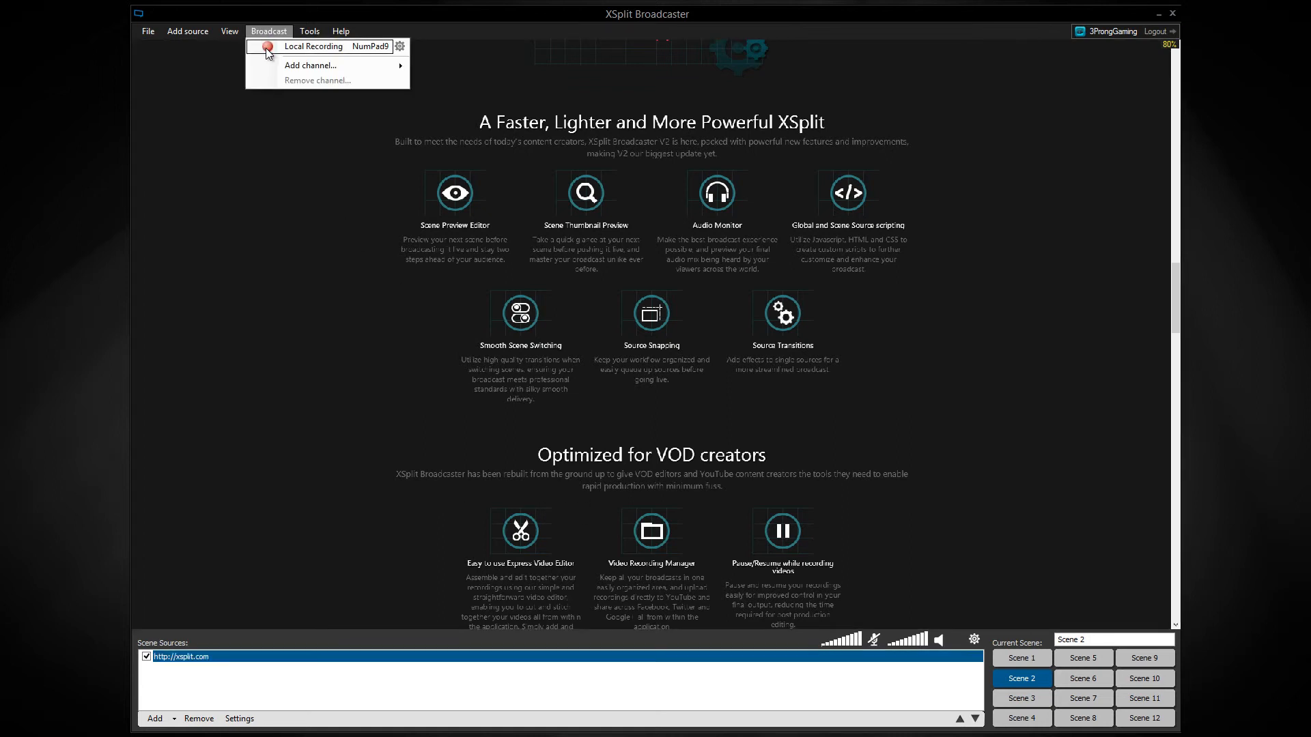
click(267, 49)
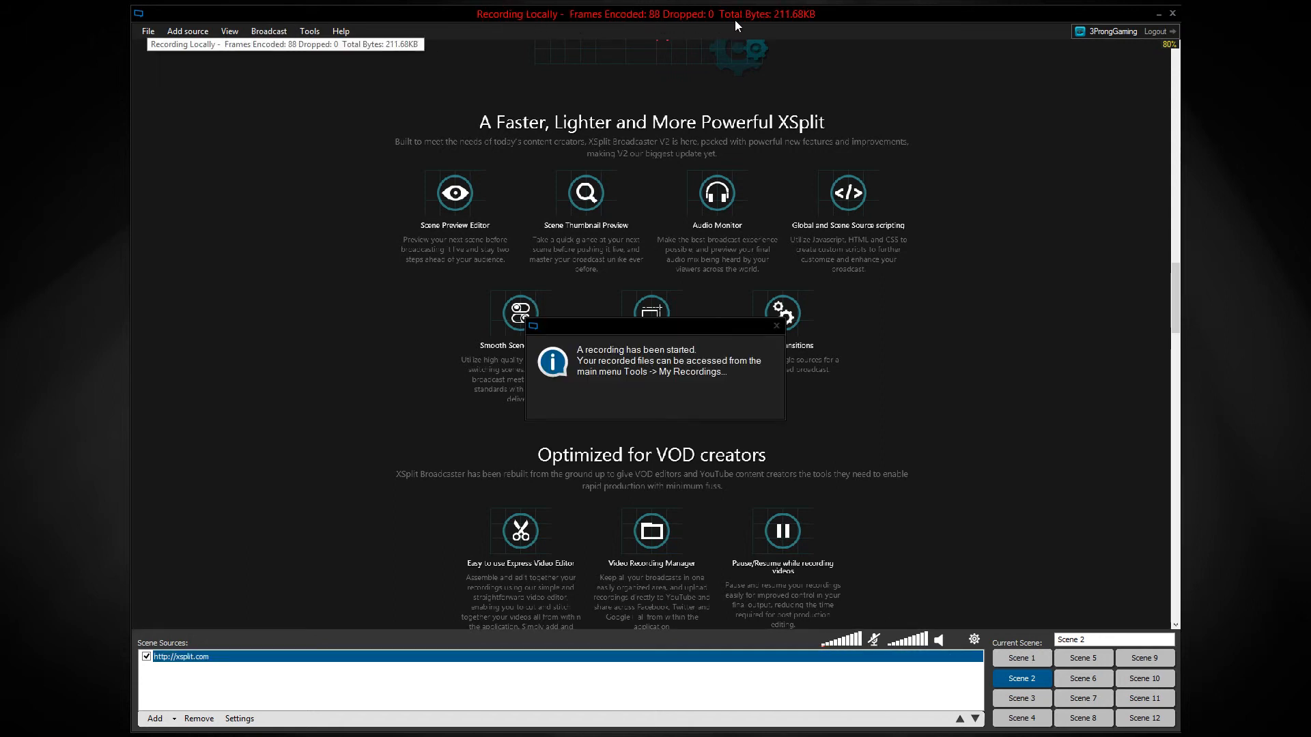
click(776, 327)
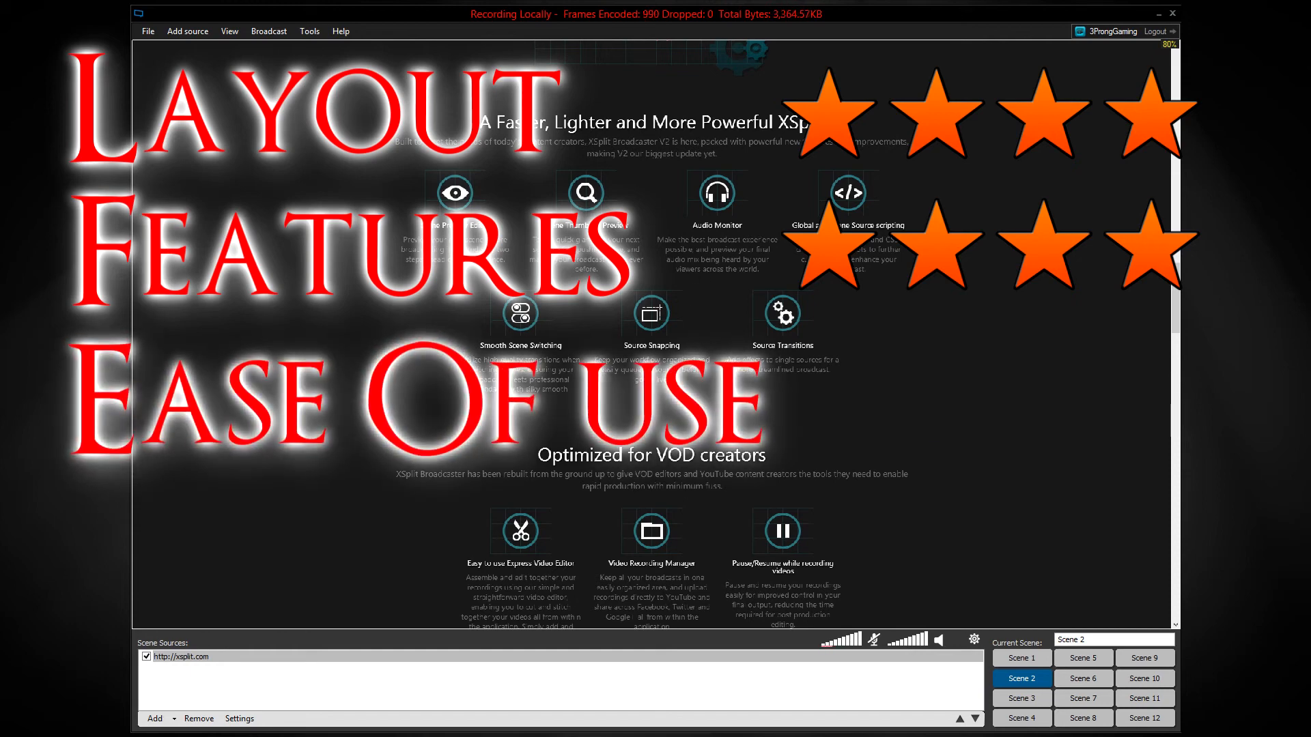
Inspect the layout settings of the web page source and of Scene 4's Minecraft-Screen-Overlay-720P image.
right_click(287, 229)
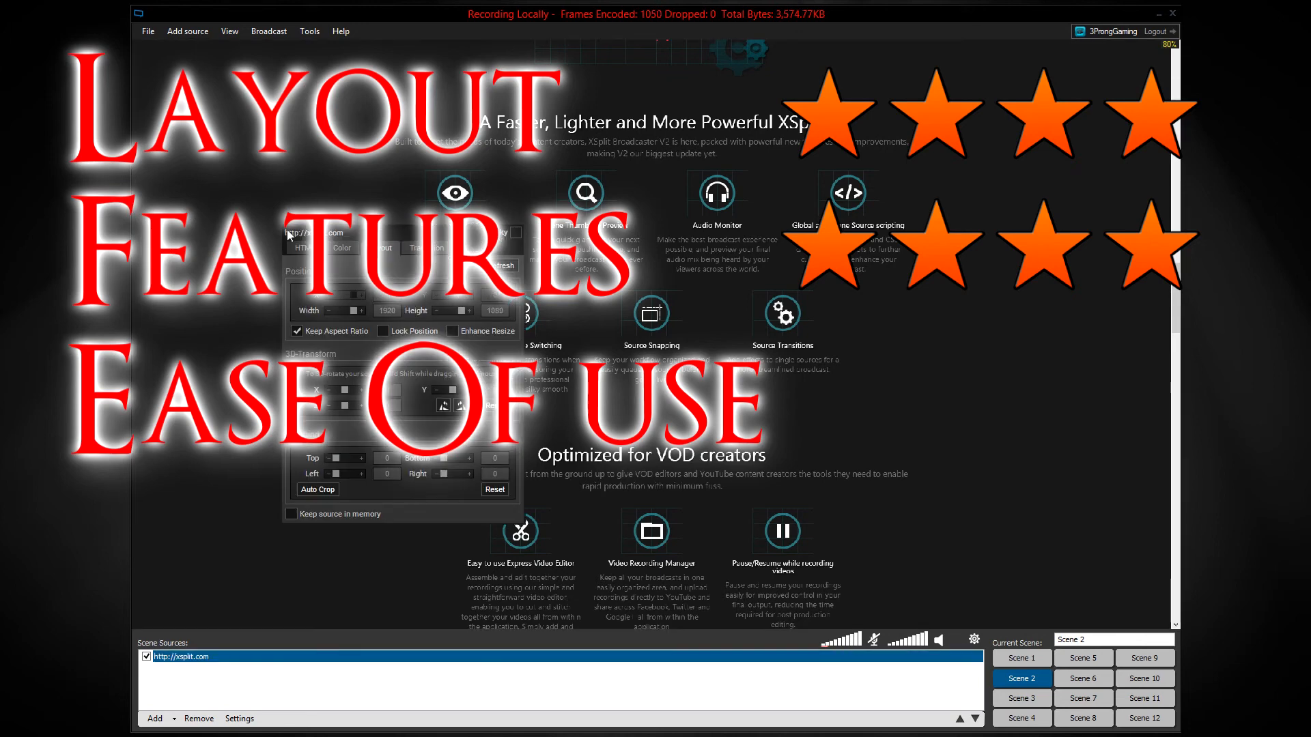
click(276, 236)
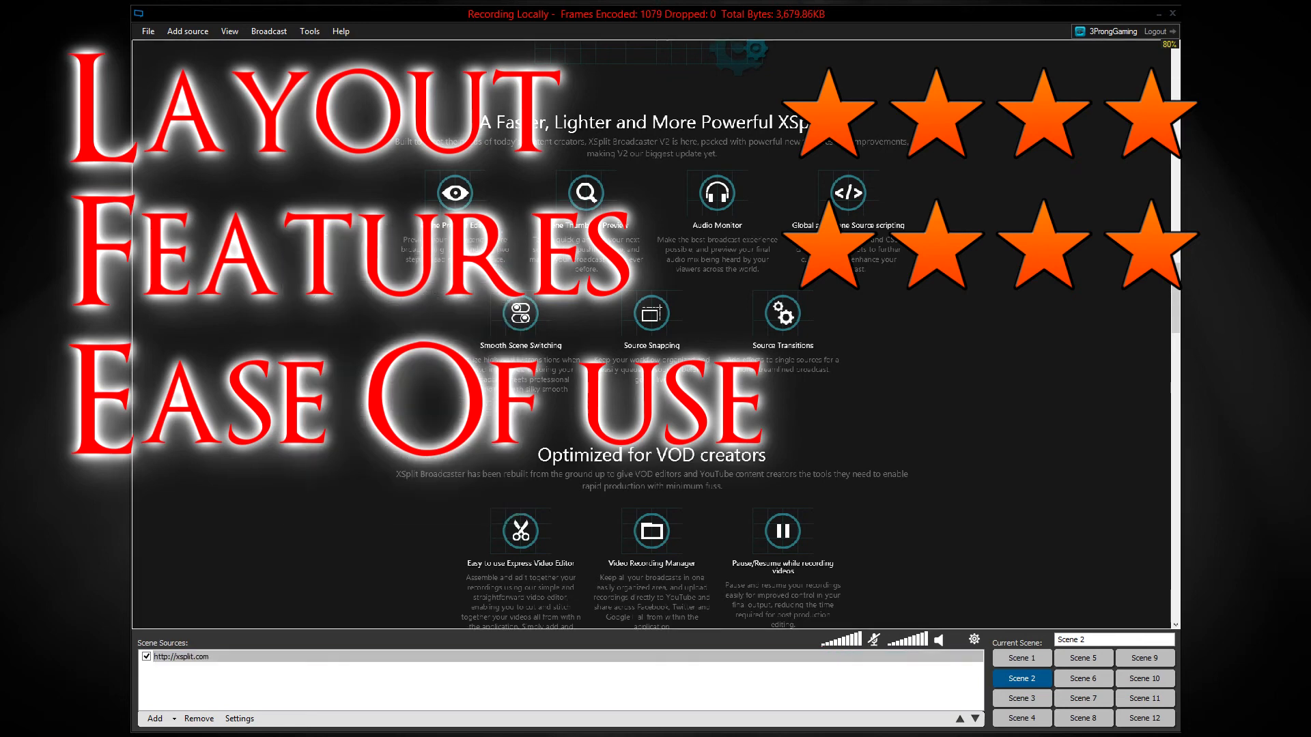
click(1016, 723)
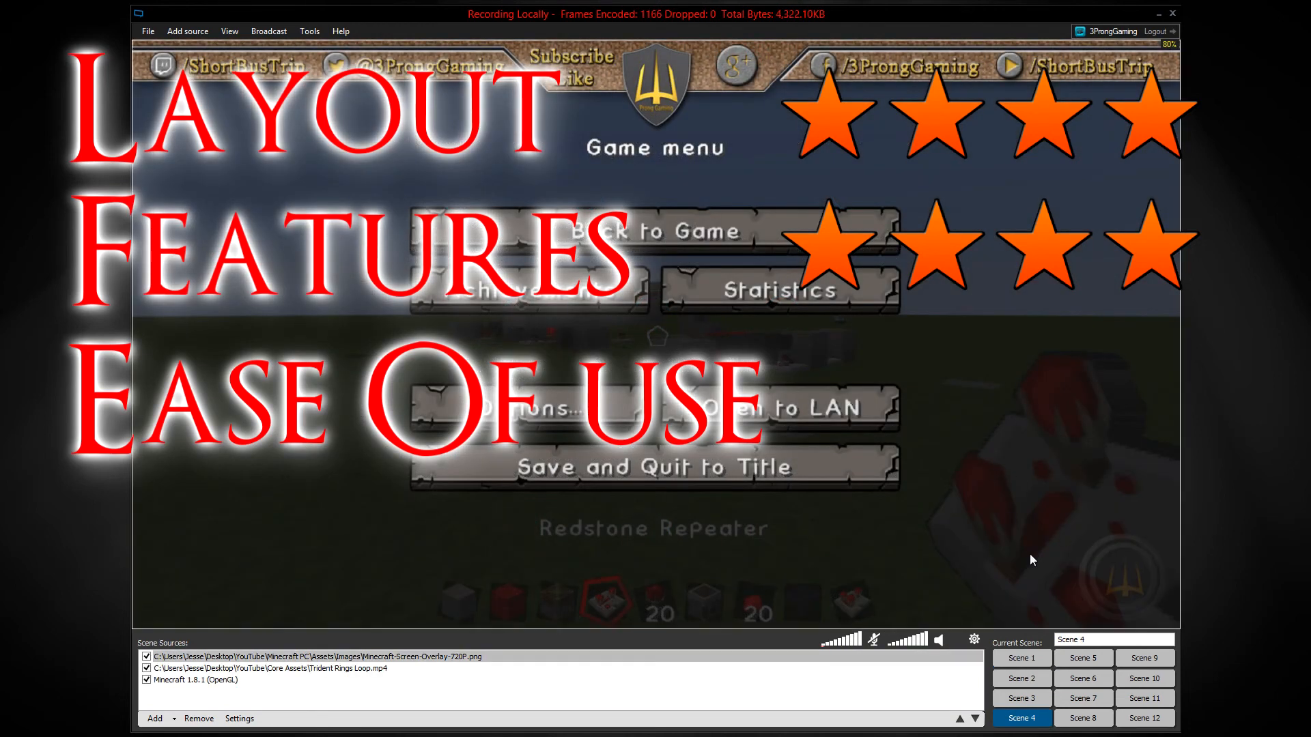
right_click(1090, 580)
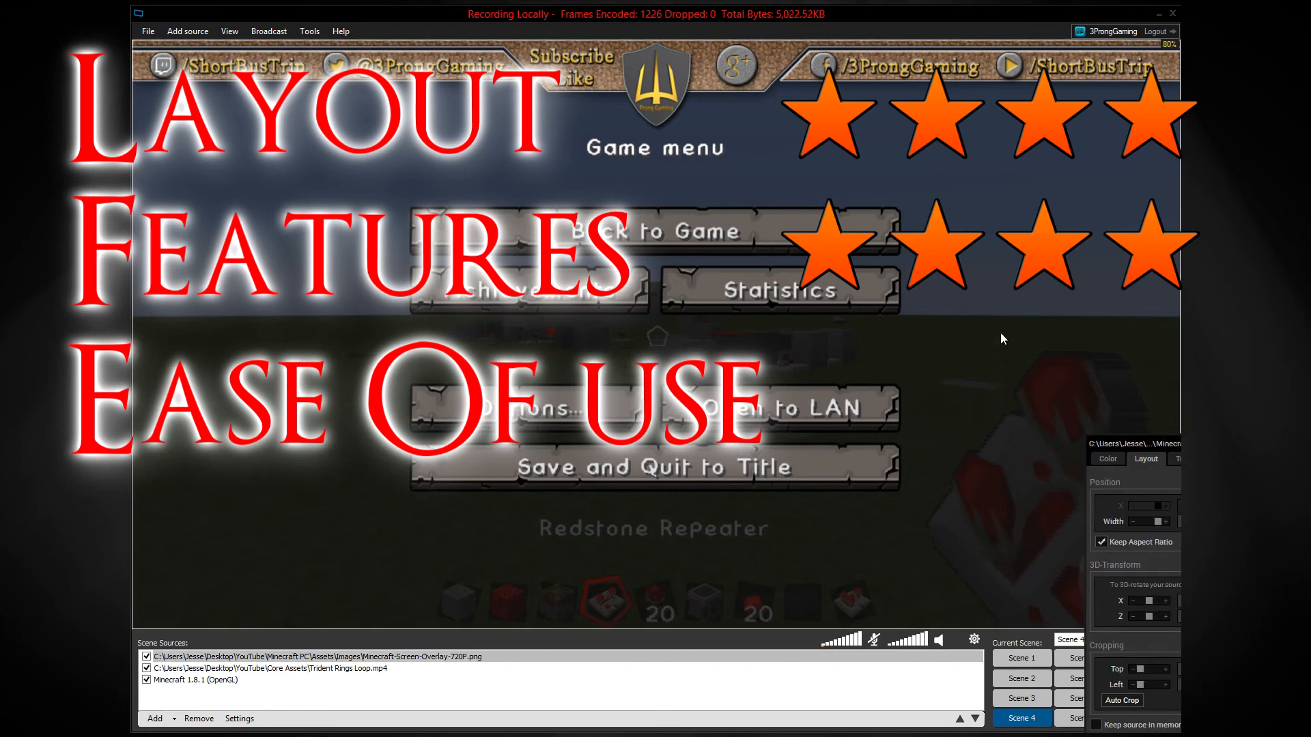
right_click(579, 142)
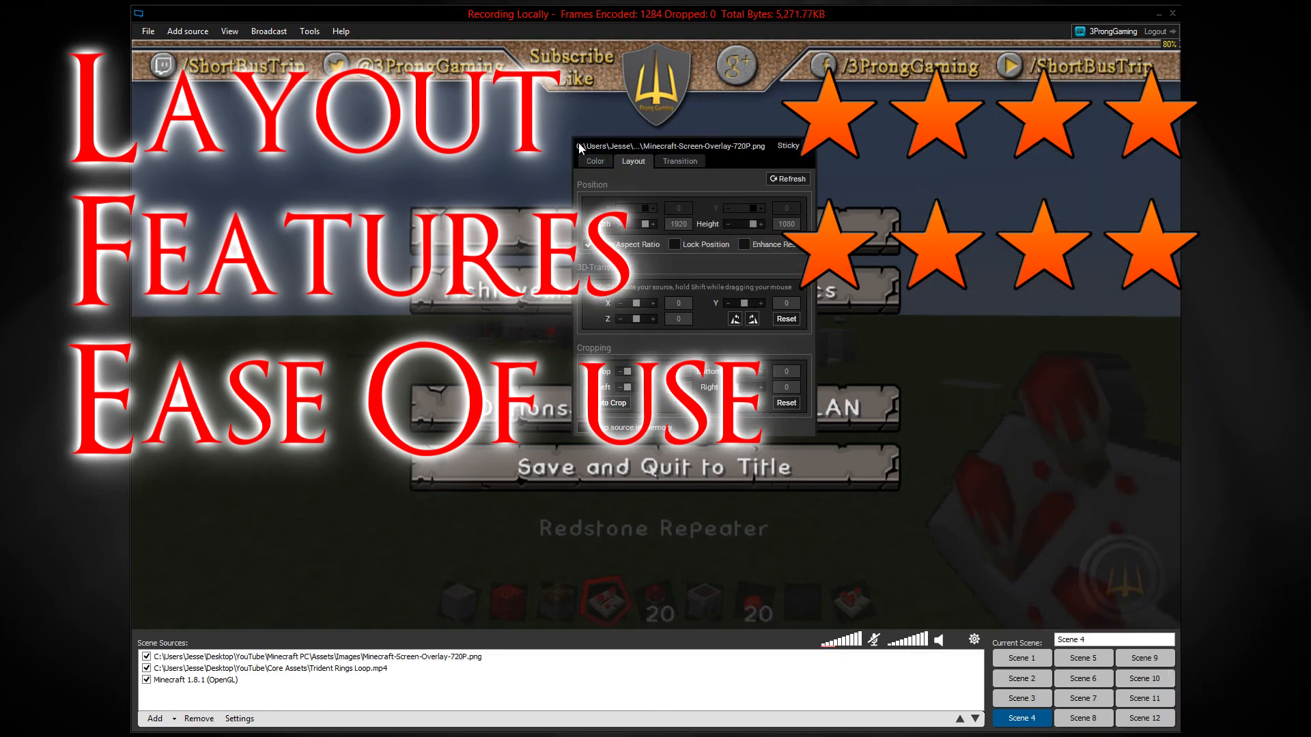
click(500, 234)
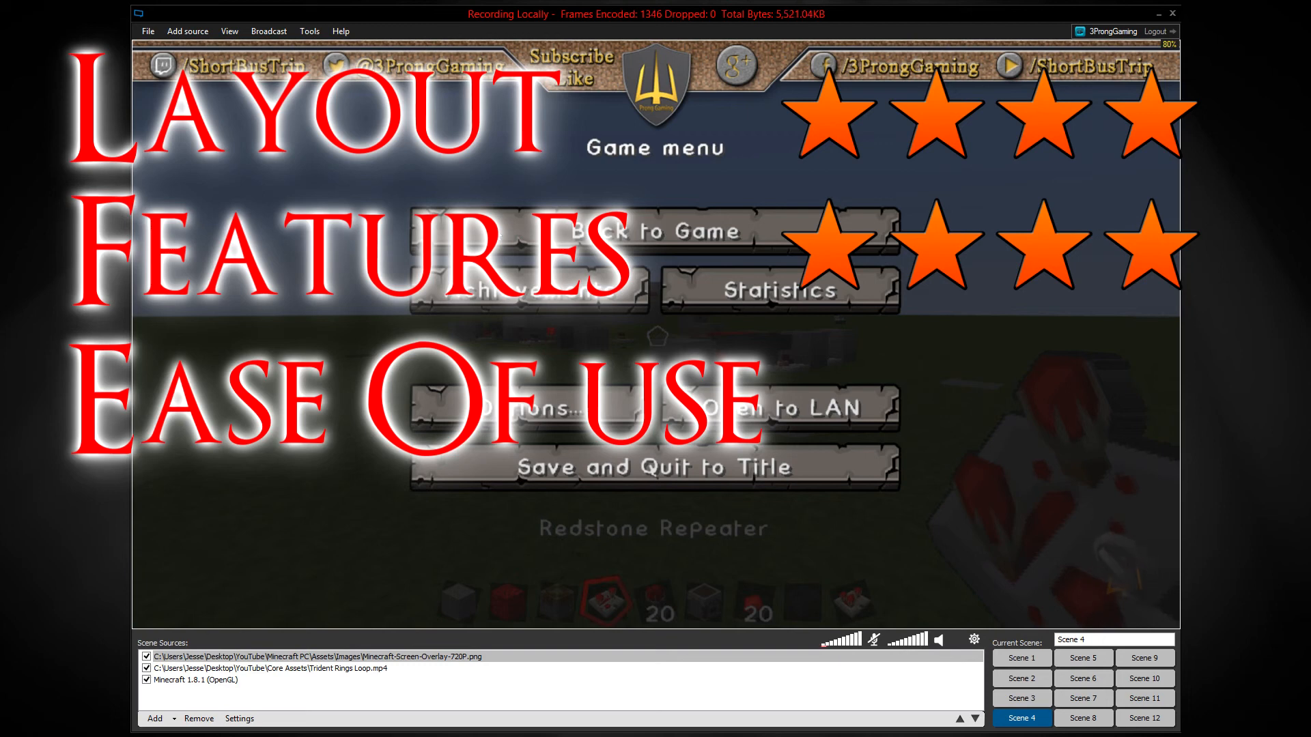